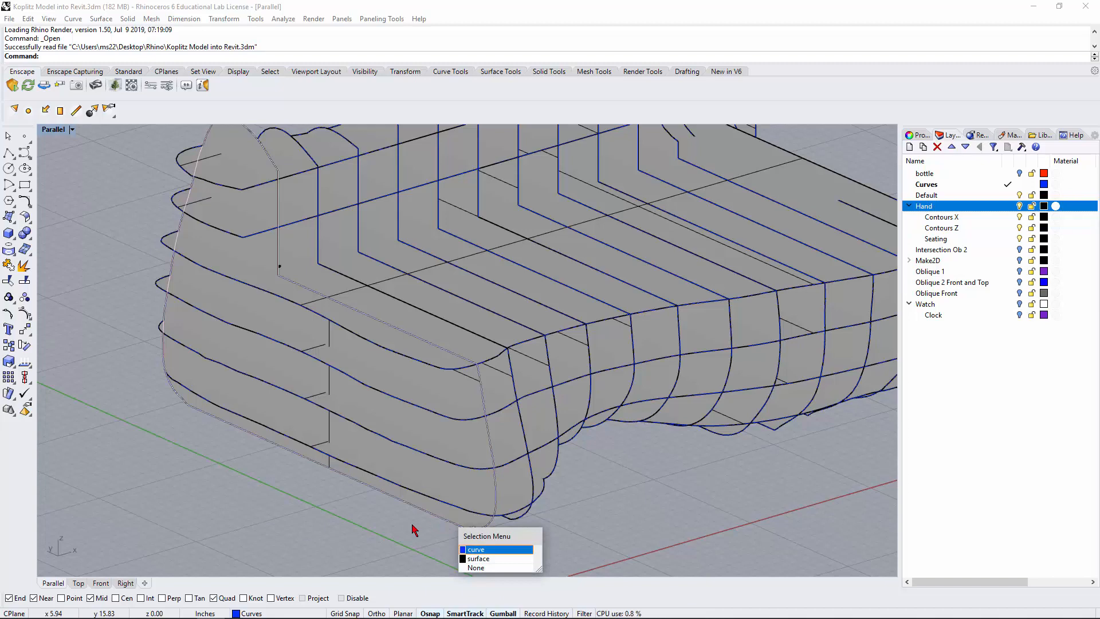
# Select the foremost vertical contour surface of the hand model, show its control points, and turn them off again.
pyautogui.click(476, 559)
pyautogui.scroll(-3, 332, 500)
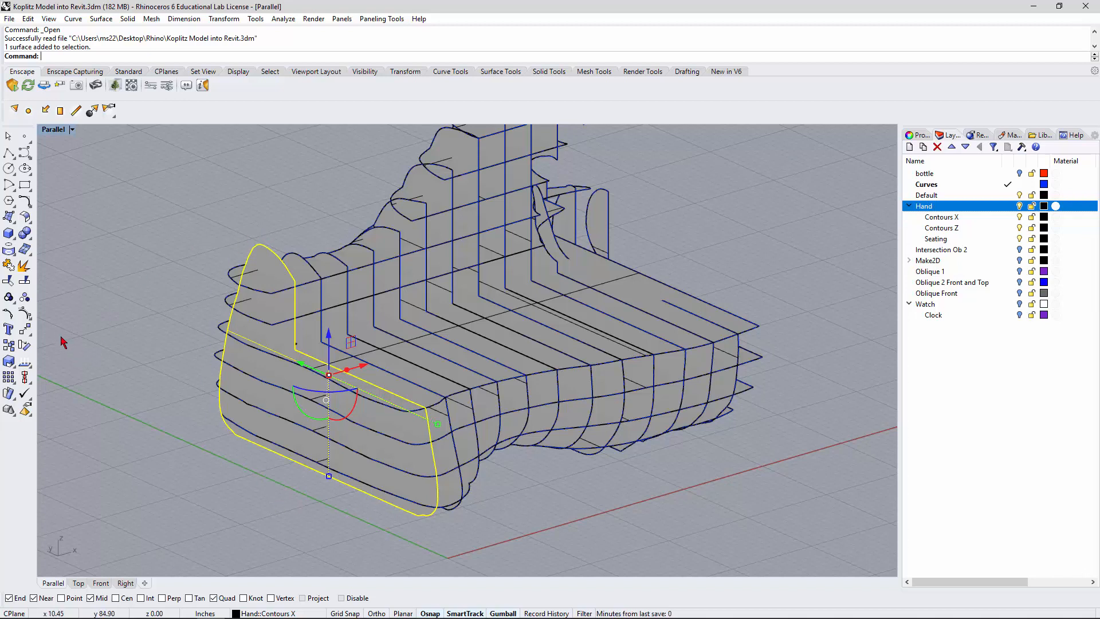
pyautogui.click(26, 315)
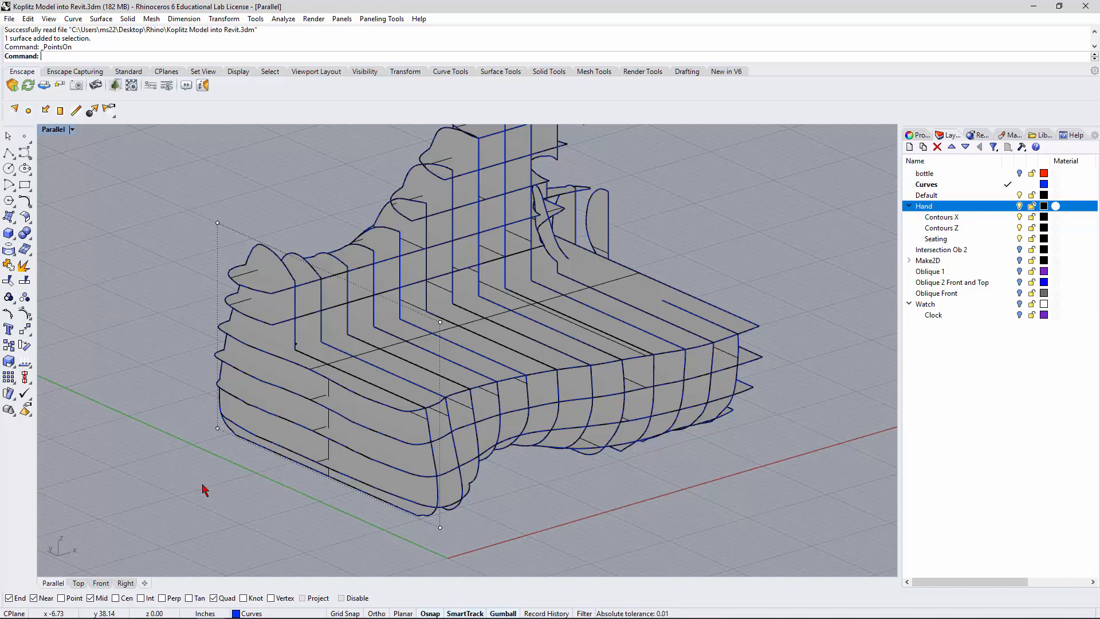
pyautogui.click(27, 318)
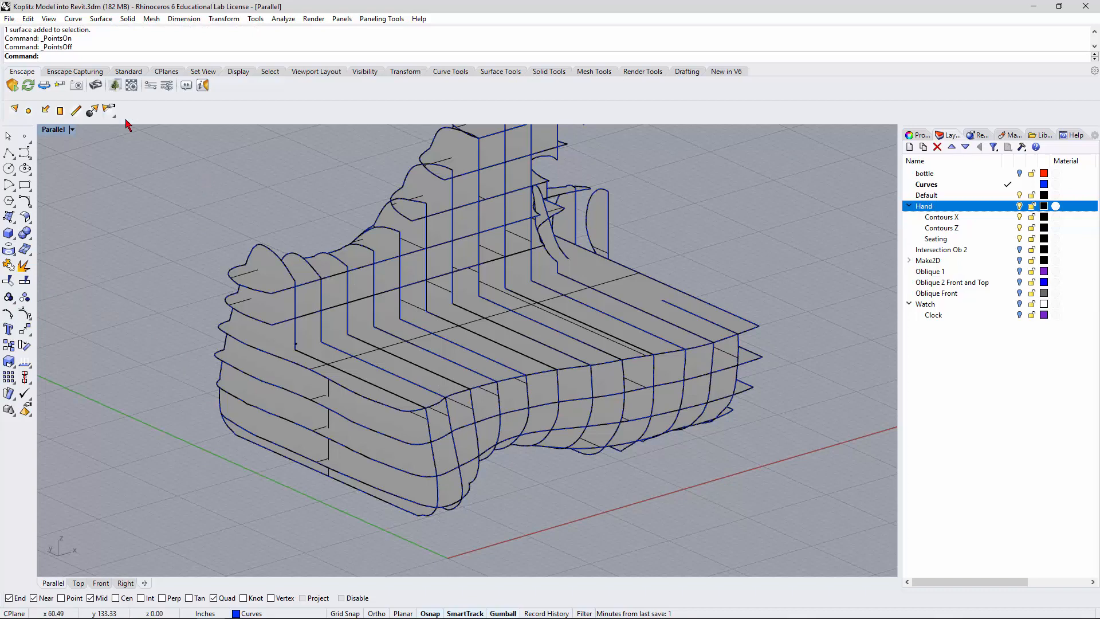
# Open Kolplitz Curves.3dm from the Rhino to Revit Hack folder on the Desktop, discarding changes to the current model.
pyautogui.click(10, 19)
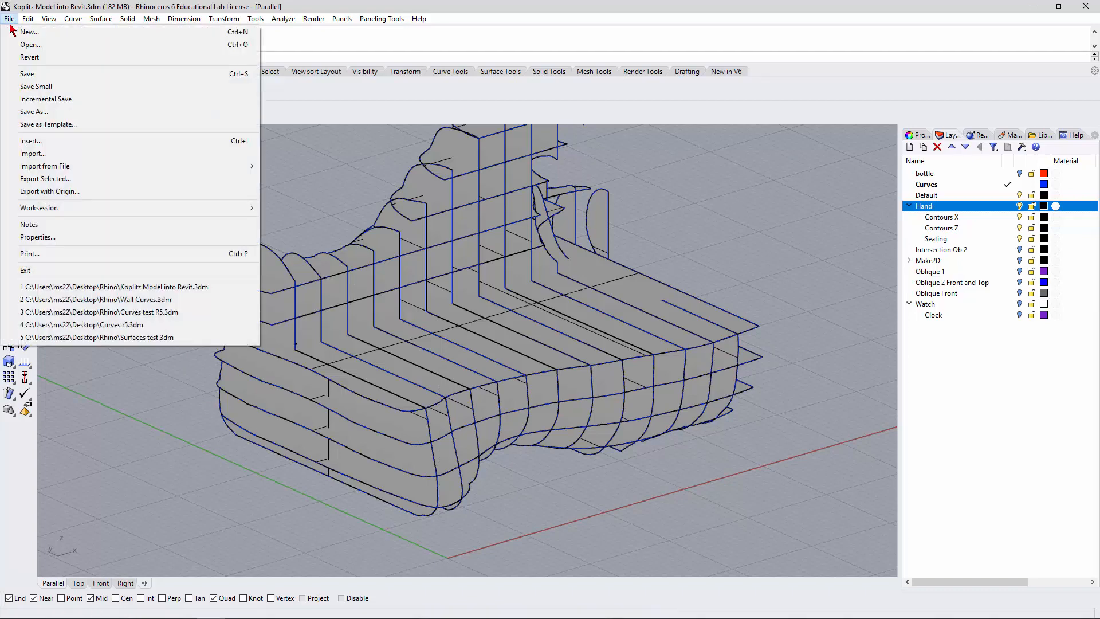
pyautogui.click(30, 44)
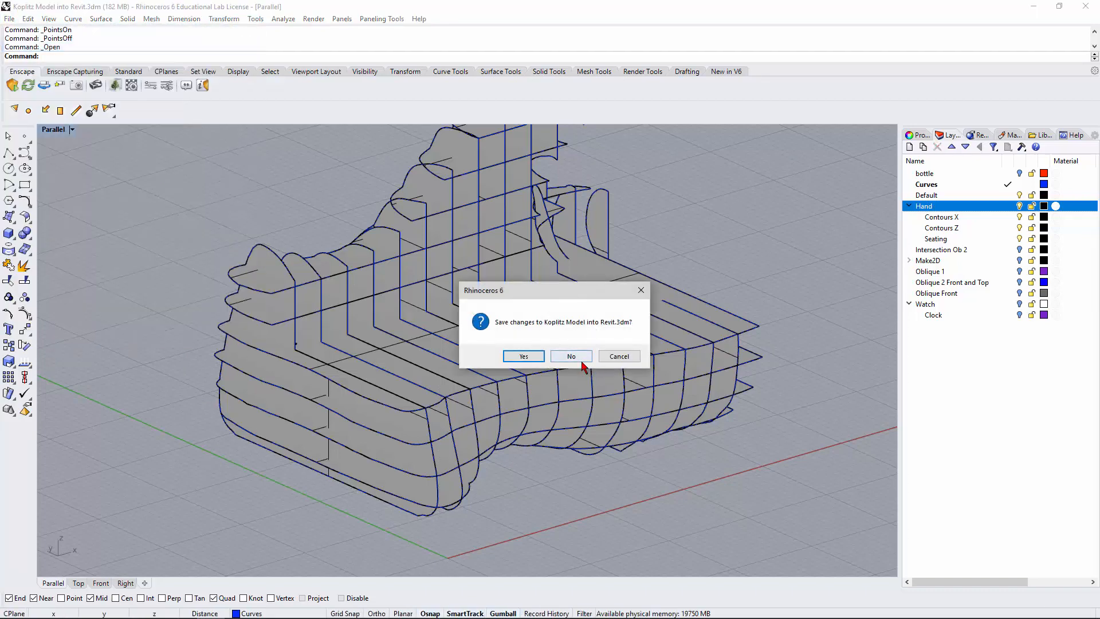
pyautogui.click(580, 360)
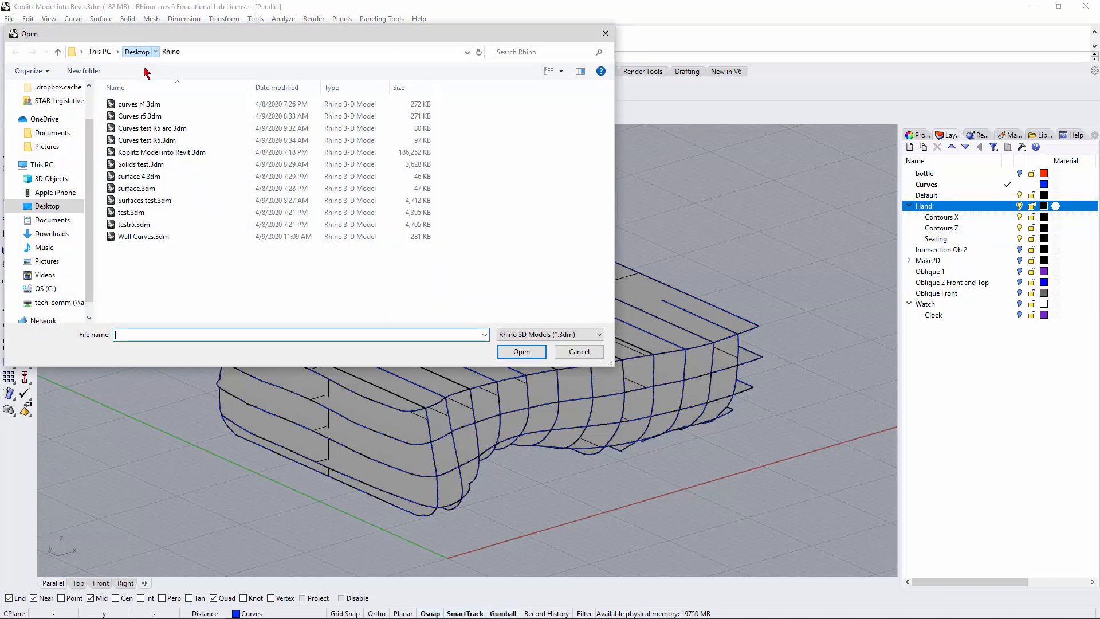
pyautogui.click(137, 52)
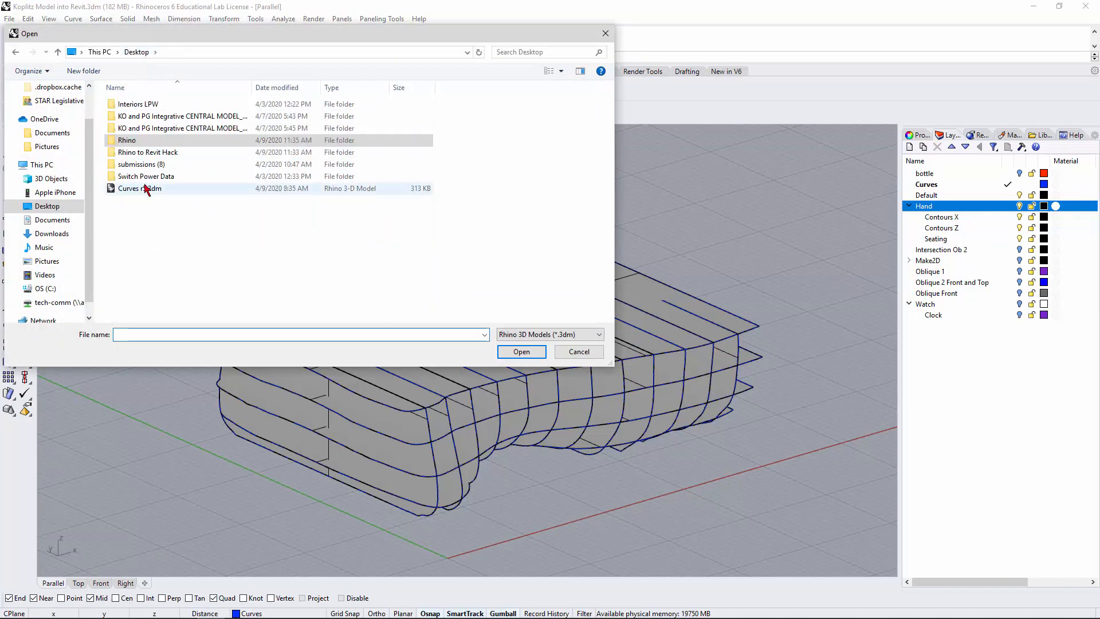
pyautogui.doubleClick(141, 153)
pyautogui.click(138, 105)
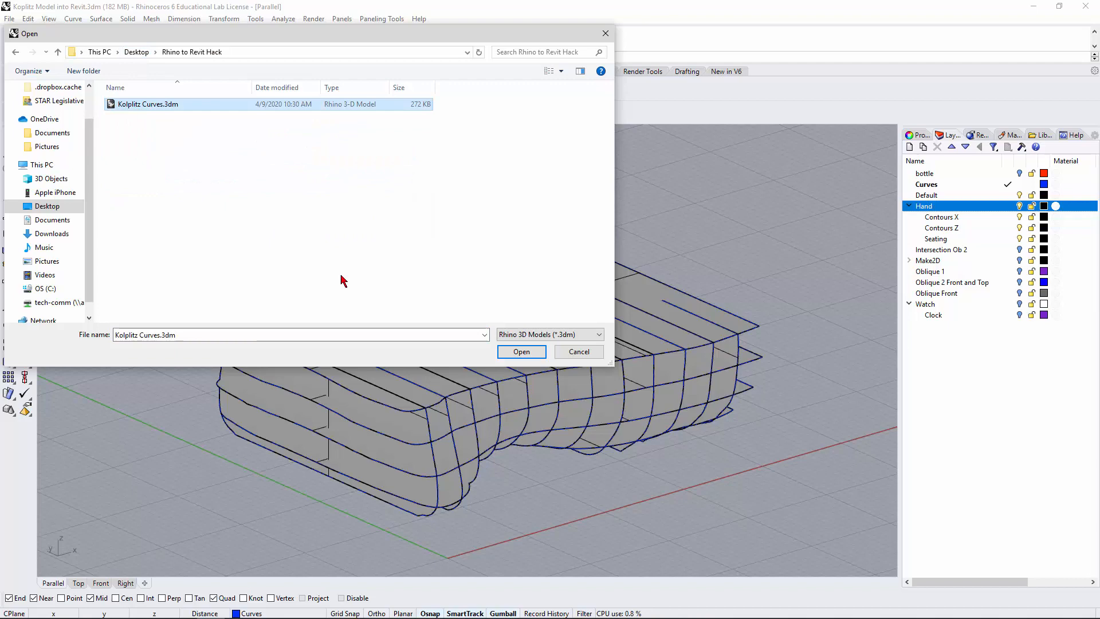
pyautogui.click(522, 352)
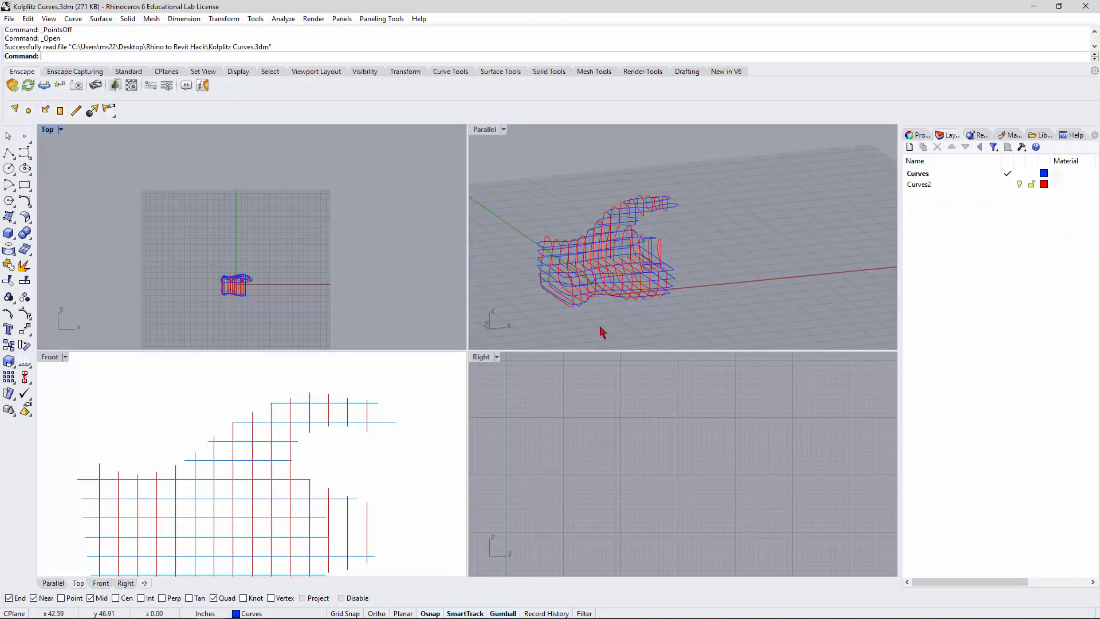
# Make Curves2 the current layer and hide the Curves layer, with the Parallel viewport maximized.
pyautogui.doubleClick(485, 129)
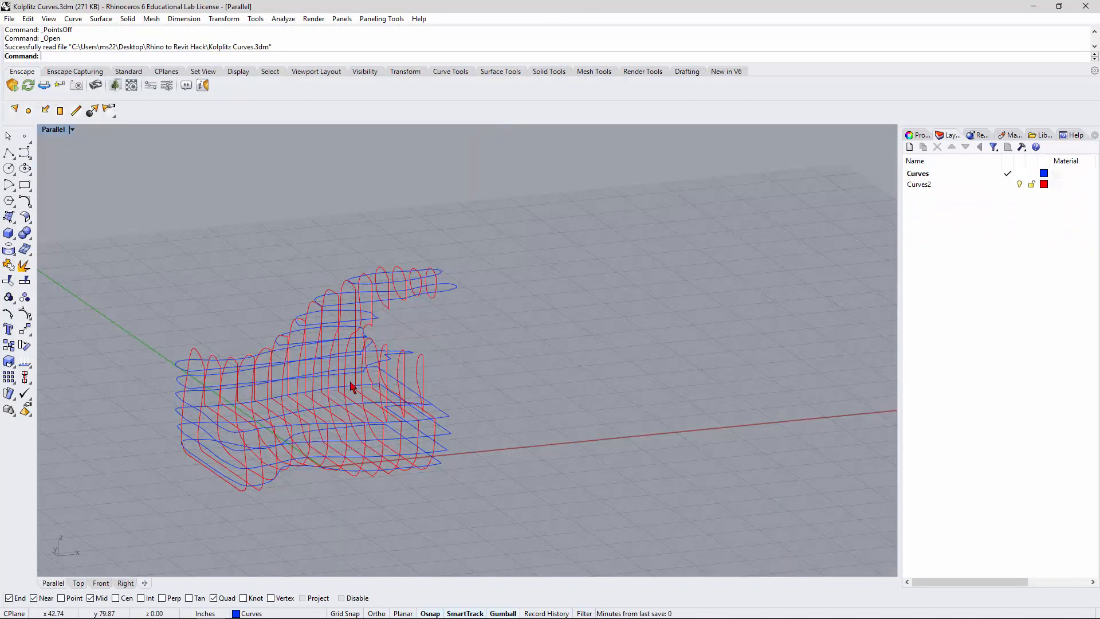
pyautogui.moveTo(352, 386); pyautogui.dragTo(381, 394, button='right')
pyautogui.scroll(2, 217, 500)
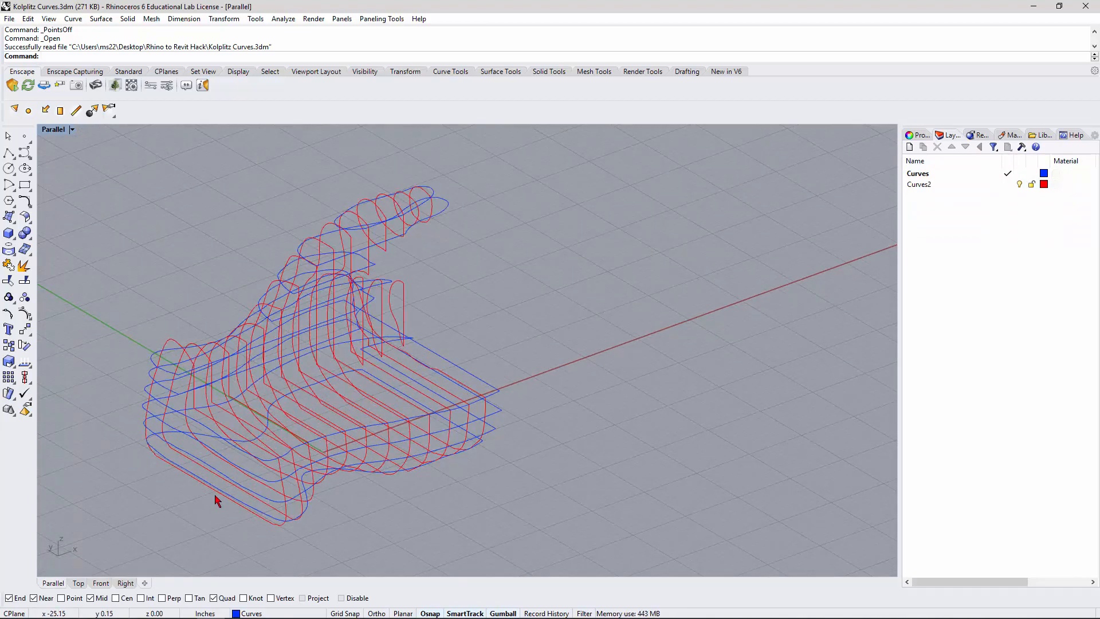
pyautogui.moveTo(216, 500); pyautogui.dragTo(195, 474, button='right')
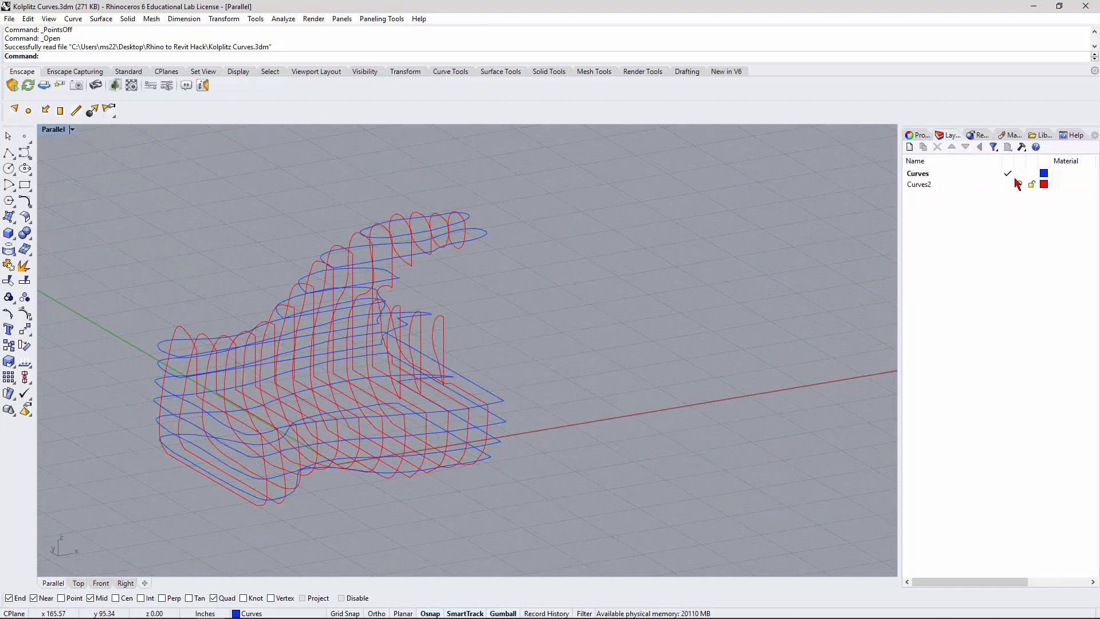
pyautogui.click(969, 188)
pyautogui.click(1008, 184)
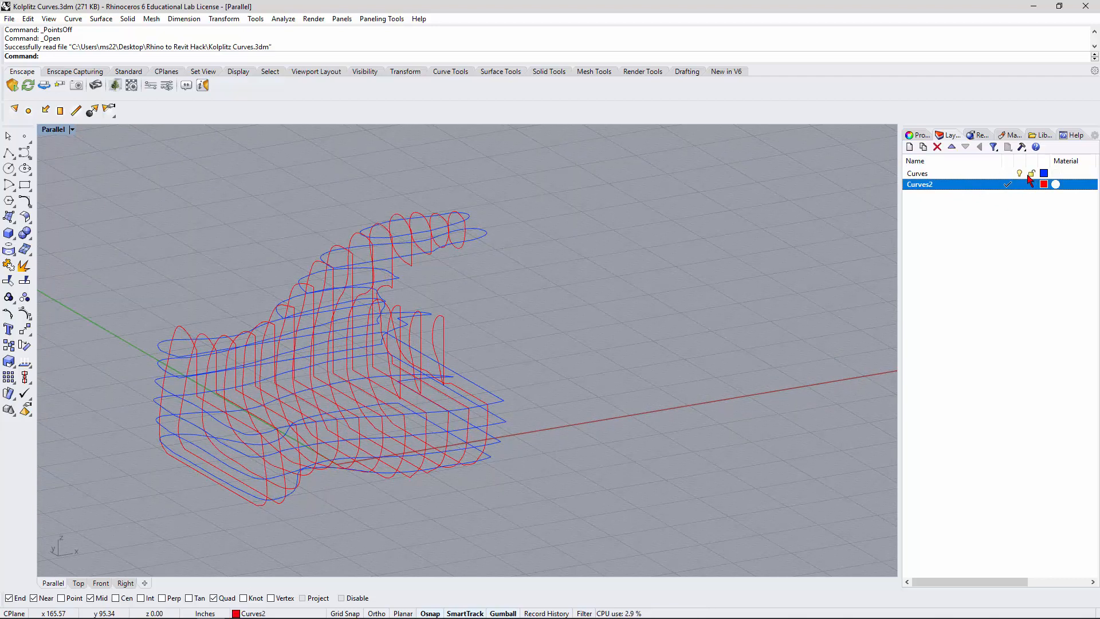
pyautogui.click(1020, 174)
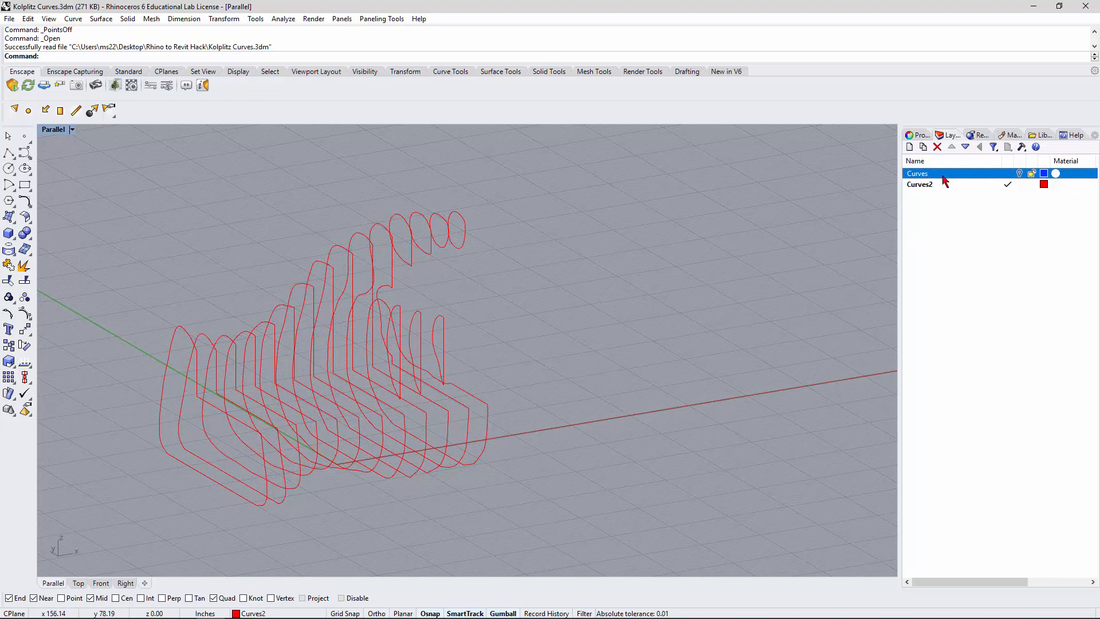
# Add a new layer, keeping the default name Layer 01.
pyautogui.click(910, 148)
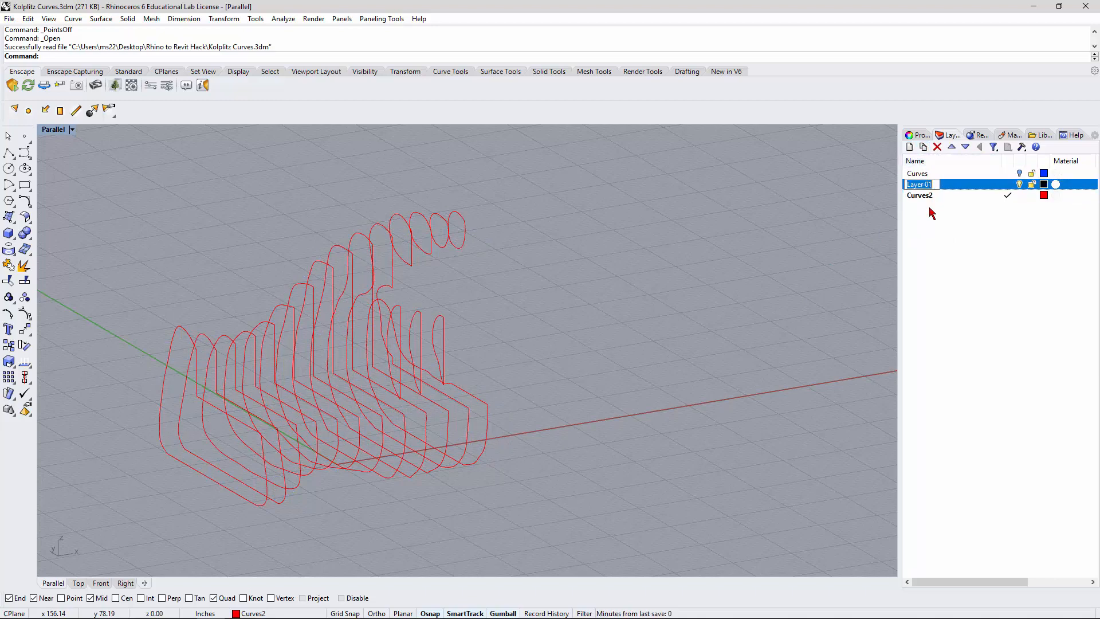
pyautogui.press('Return')
# Explode all visible red profile curves on the Curves2 layer into separate segments.
pyautogui.scroll(-1, 559, 231)
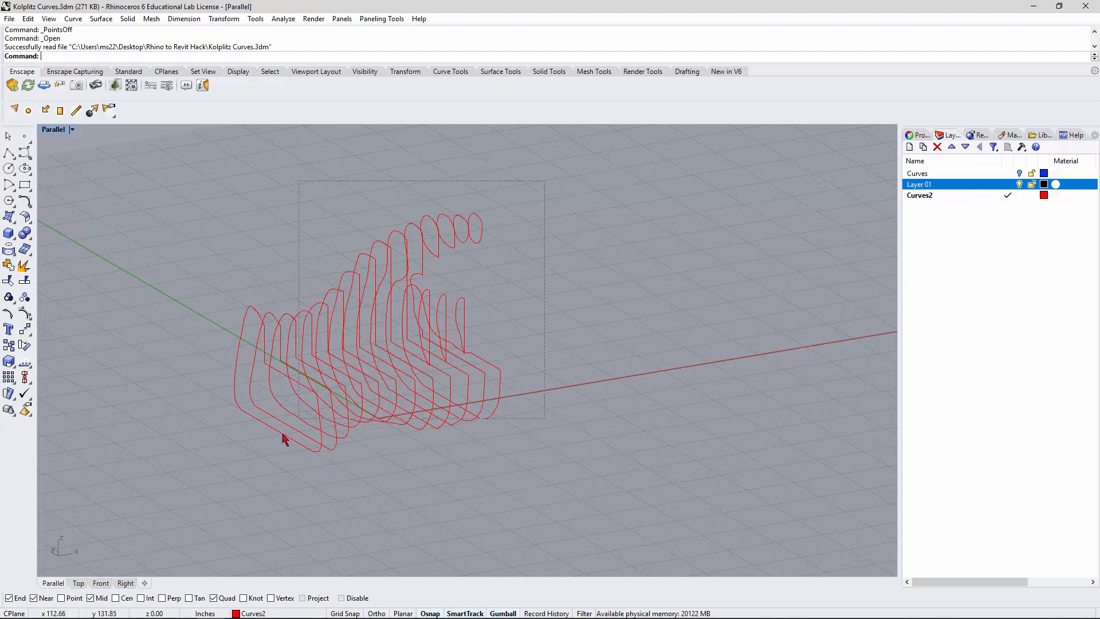
pyautogui.moveTo(204, 481); pyautogui.dragTo(204, 481)
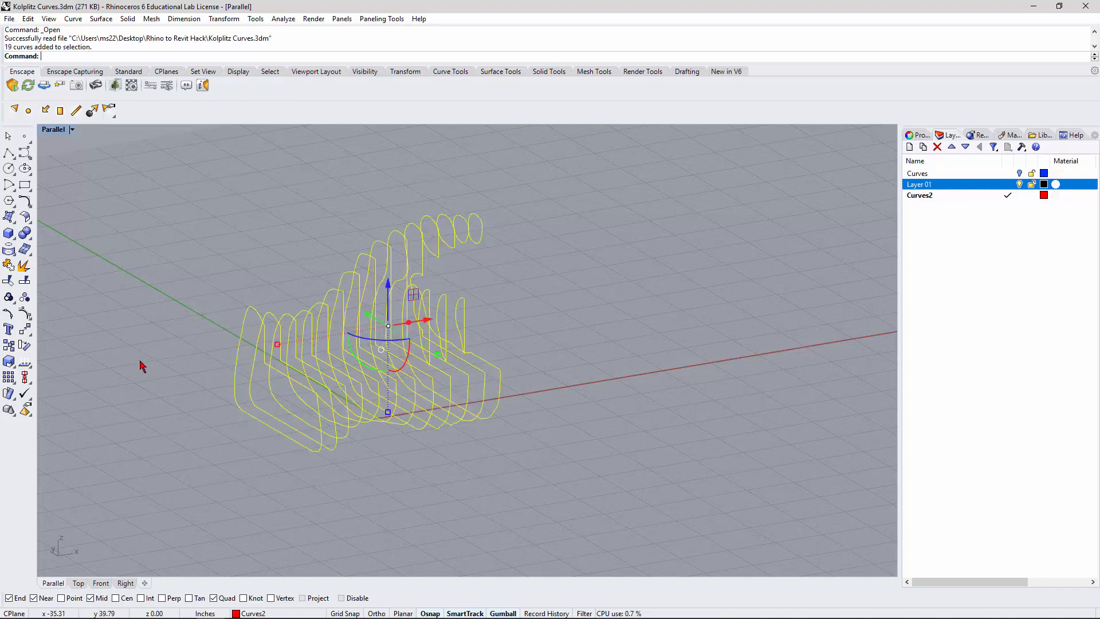
pyautogui.click(24, 265)
pyautogui.click(528, 477)
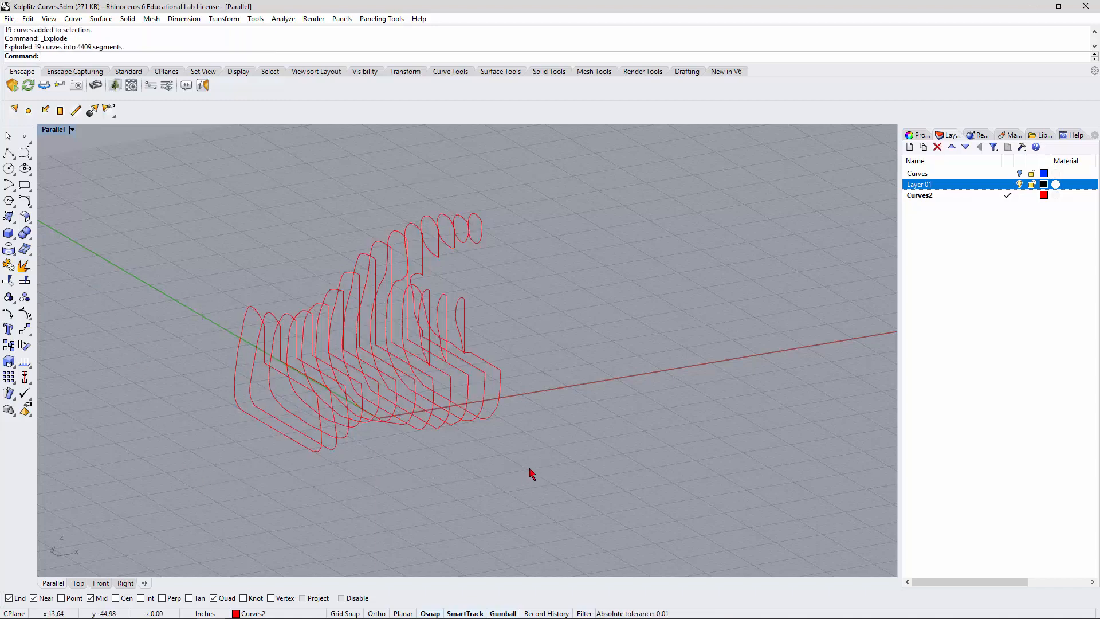
# Move the straight seat and back segments of the exploded red profiles to Layer 01 and hide that layer.
pyautogui.doubleClick(57, 132)
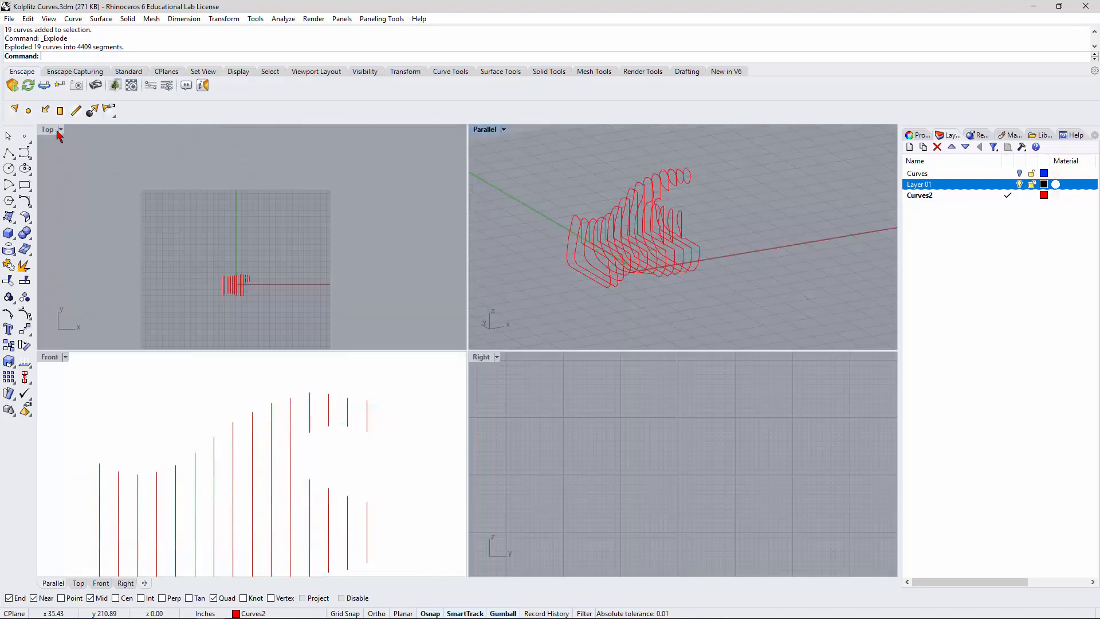
pyautogui.scroll(-12, 590, 427)
pyautogui.scroll(9, 523, 438)
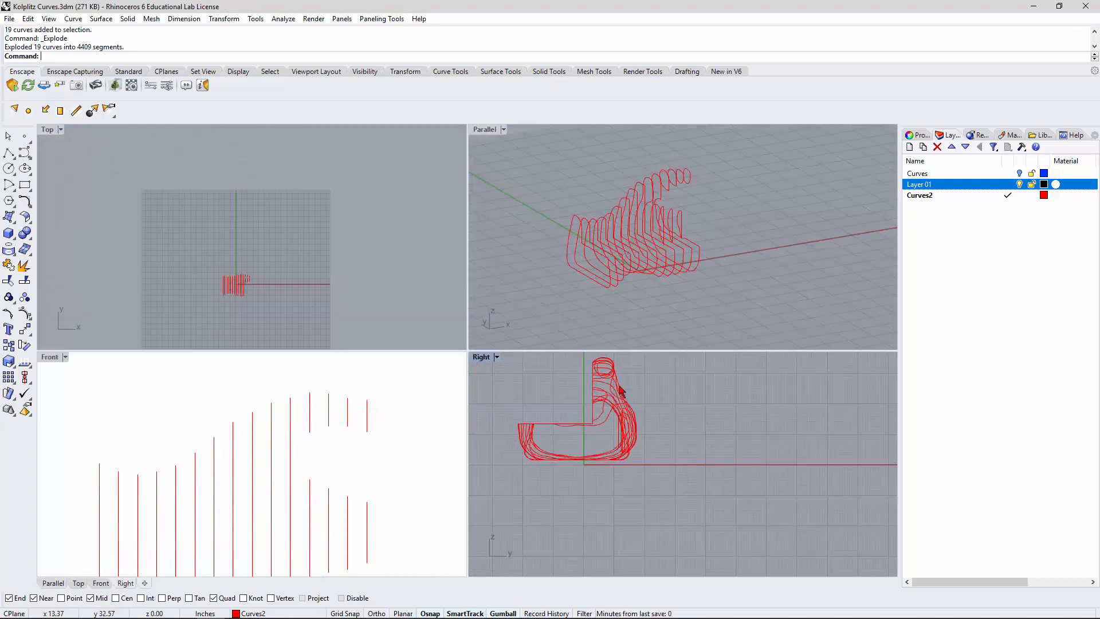
pyautogui.scroll(6, 619, 386)
pyautogui.scroll(5, 555, 491)
pyautogui.moveTo(609, 486); pyautogui.dragTo(564, 462)
pyautogui.scroll(8, 703, 197)
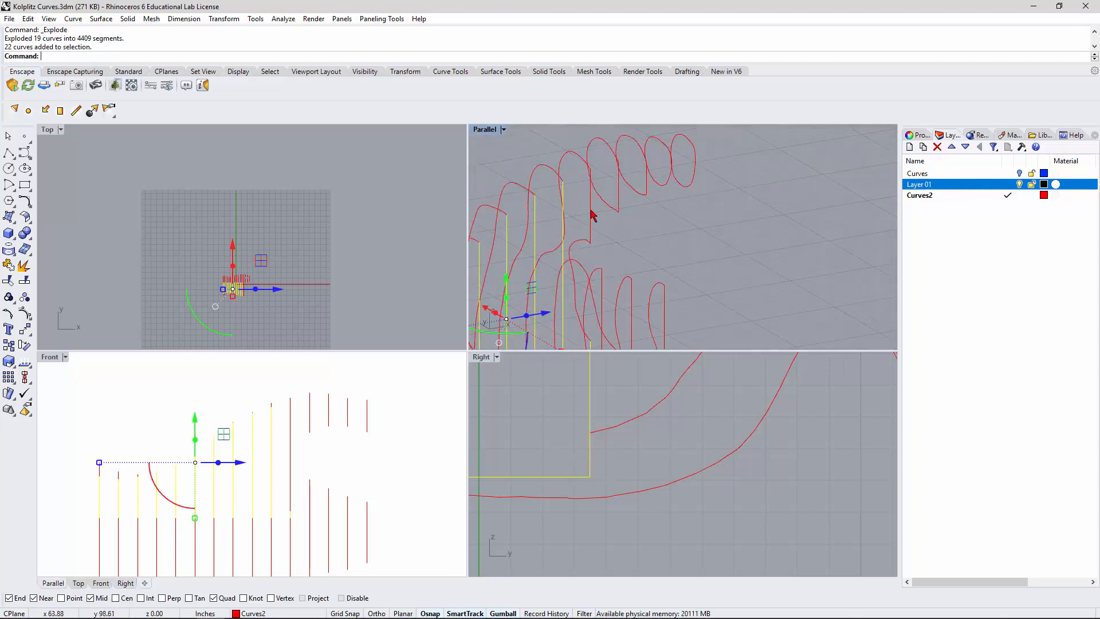
pyautogui.keyDown('shift'); pyautogui.click(591, 213); pyautogui.keyUp('shift')
pyautogui.keyDown('shift'); pyautogui.click(618, 197); pyautogui.keyUp('shift')
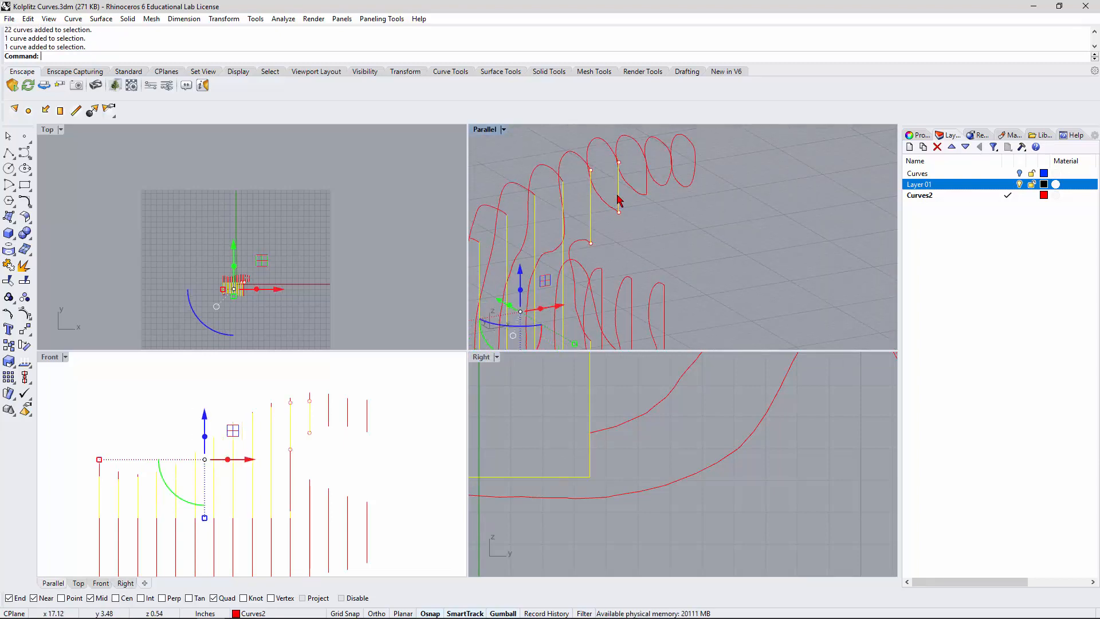
pyautogui.keyDown('shift'); pyautogui.click(647, 185); pyautogui.keyUp('shift')
pyautogui.keyDown('shift'); pyautogui.click(666, 313); pyautogui.keyUp('shift')
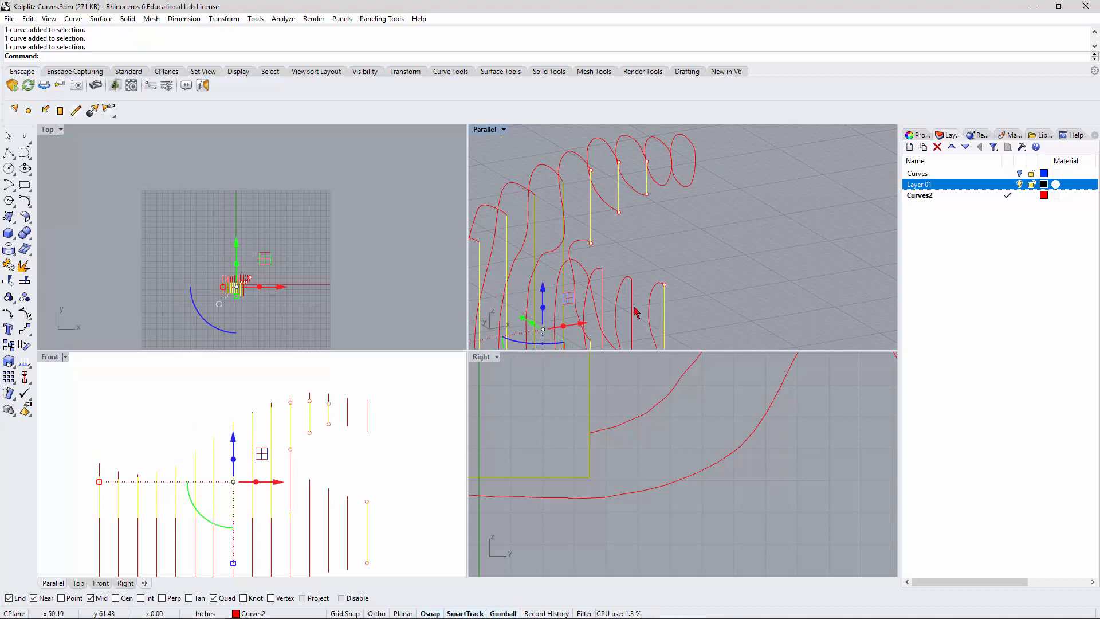
pyautogui.keyDown('shift'); pyautogui.click(631, 303); pyautogui.keyUp('shift')
pyautogui.keyDown('shift'); pyautogui.click(604, 292); pyautogui.keyUp('shift')
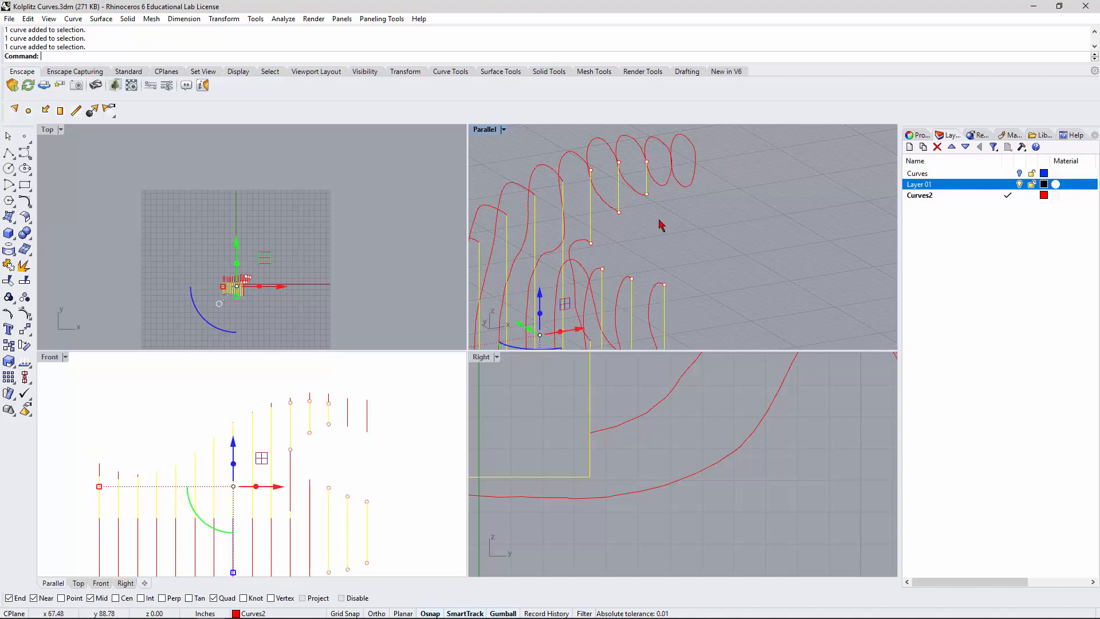
pyautogui.scroll(-7, 661, 226)
pyautogui.moveTo(705, 274)
pyautogui.mouseDown(button='right')
pyautogui.moveTo(589, 276)
pyautogui.moveTo(583, 252)
pyautogui.moveTo(590, 281)
pyautogui.moveTo(607, 290)
pyautogui.moveTo(725, 278)
pyautogui.mouseUp(button='right')
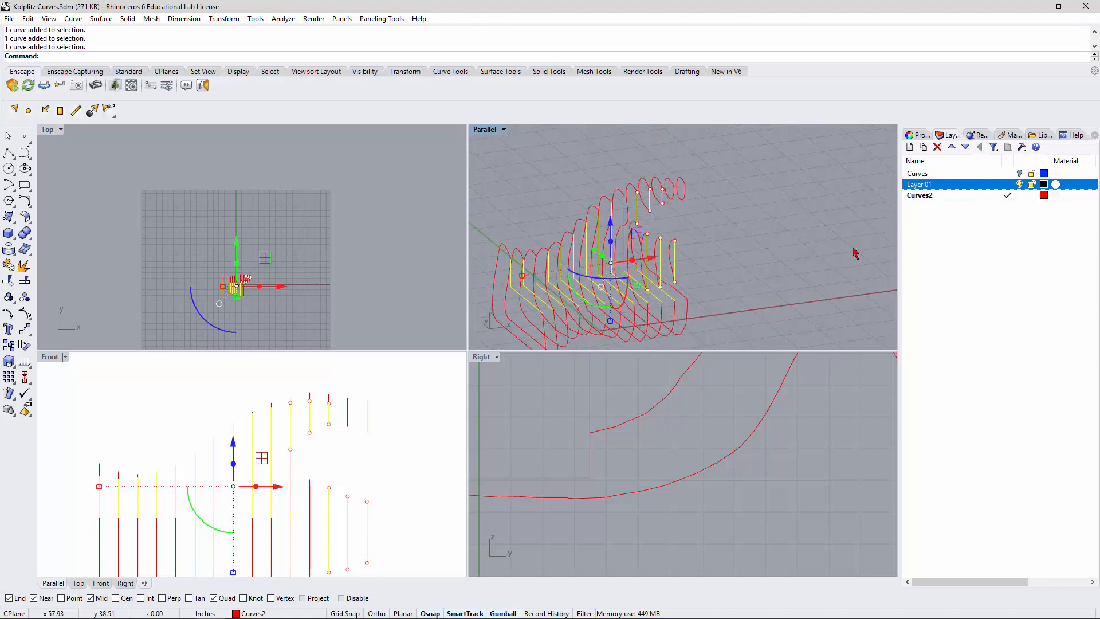
pyautogui.rightClick(977, 189)
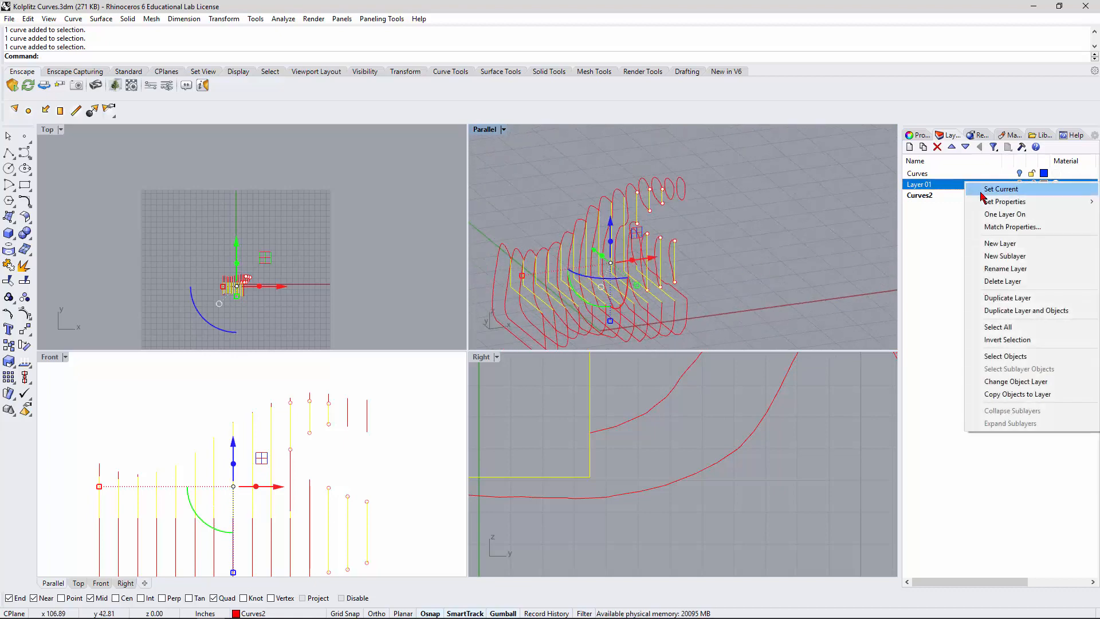
pyautogui.click(1014, 382)
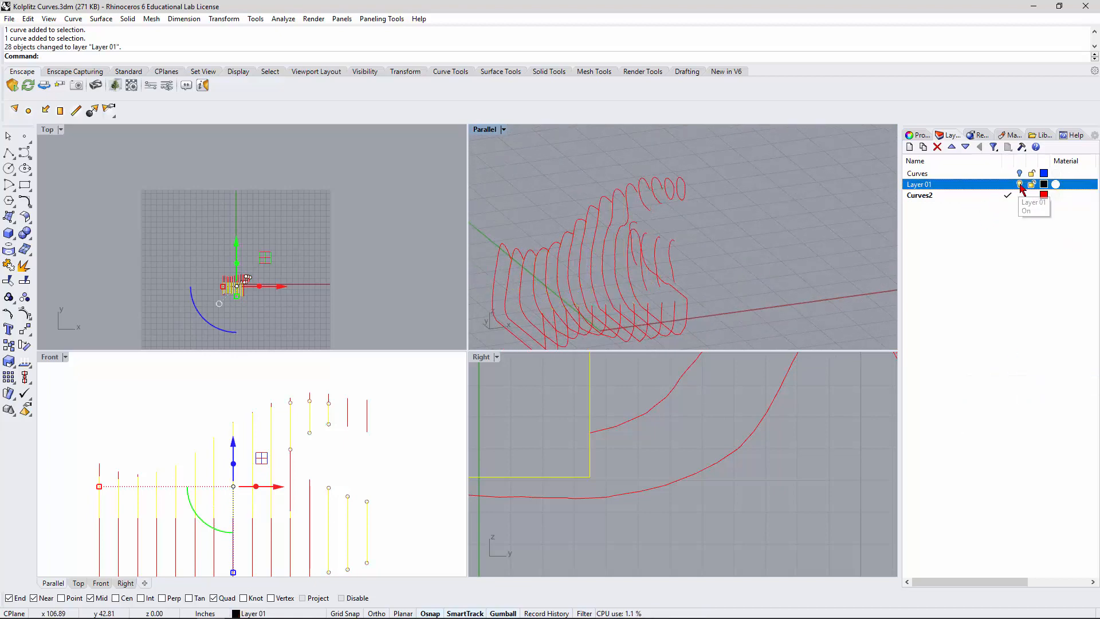
pyautogui.click(754, 228)
# Move the leftover straight seat segment among the red profiles to Layer 01.
pyautogui.moveTo(737, 238); pyautogui.dragTo(602, 216, button='right')
pyautogui.click(706, 307)
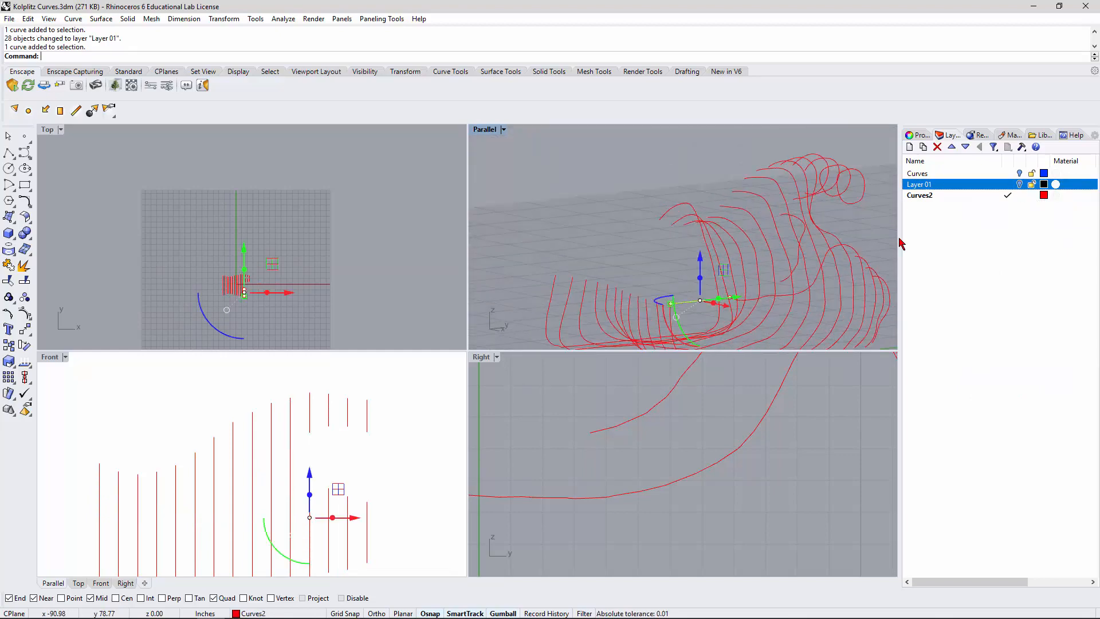
pyautogui.rightClick(967, 185)
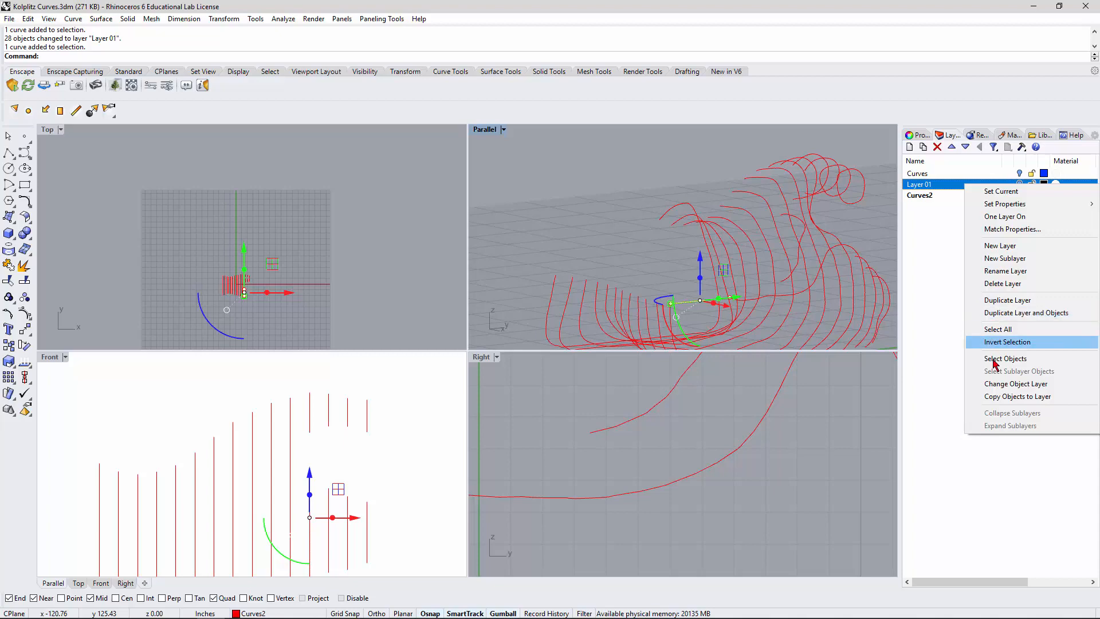
pyautogui.click(1015, 383)
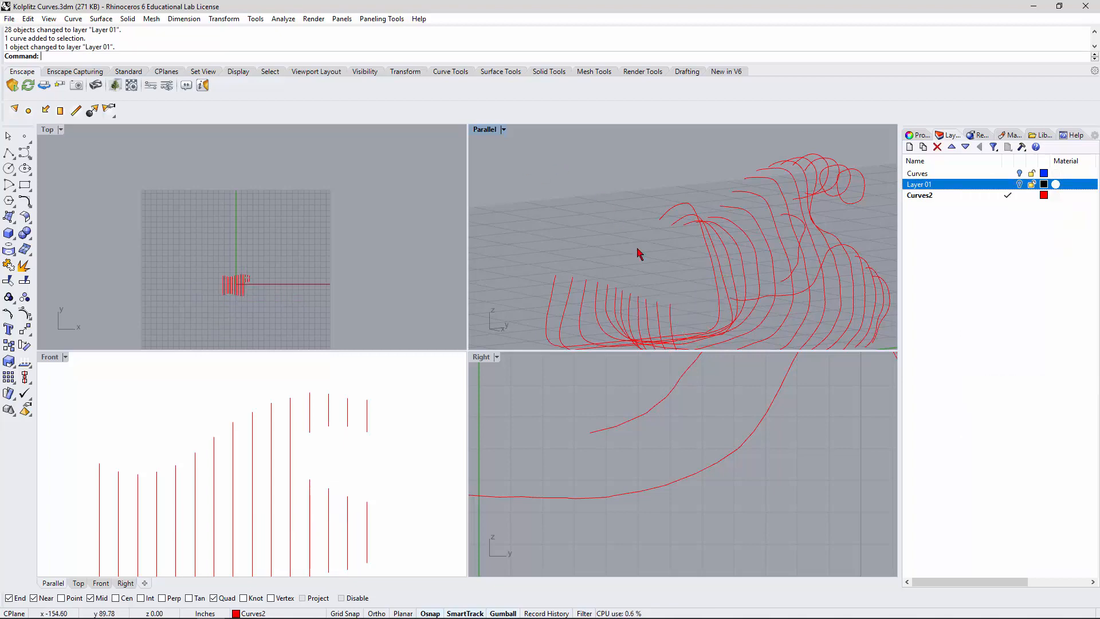
# Join all the remaining red curve segments into continuous profile curves.
pyautogui.moveTo(639, 253); pyautogui.dragTo(686, 228, button='right')
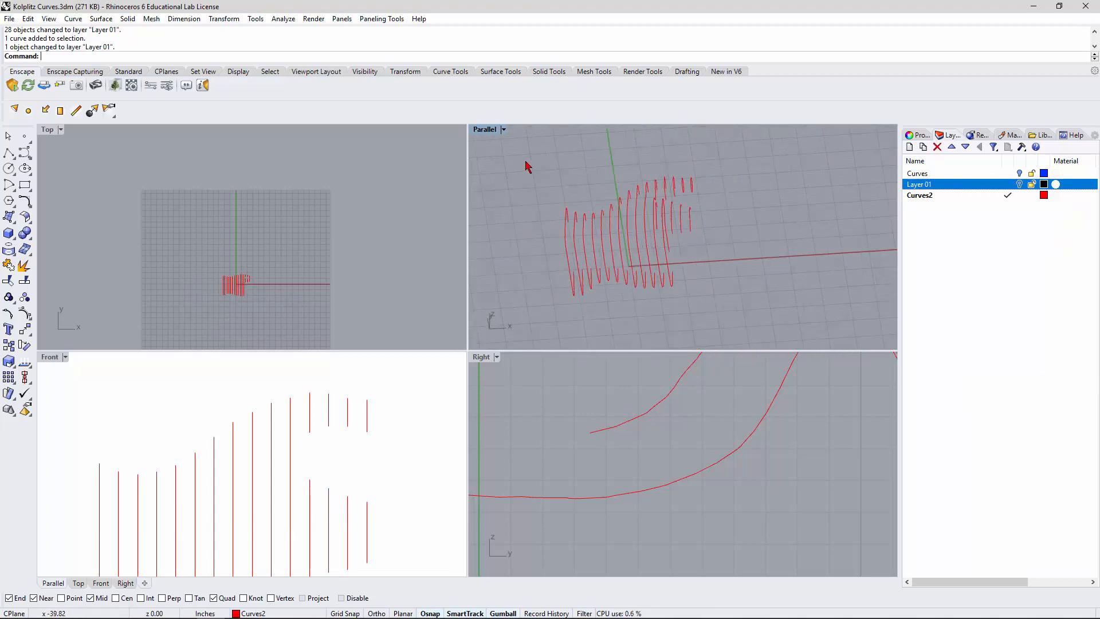
pyautogui.moveTo(524, 163); pyautogui.dragTo(751, 314)
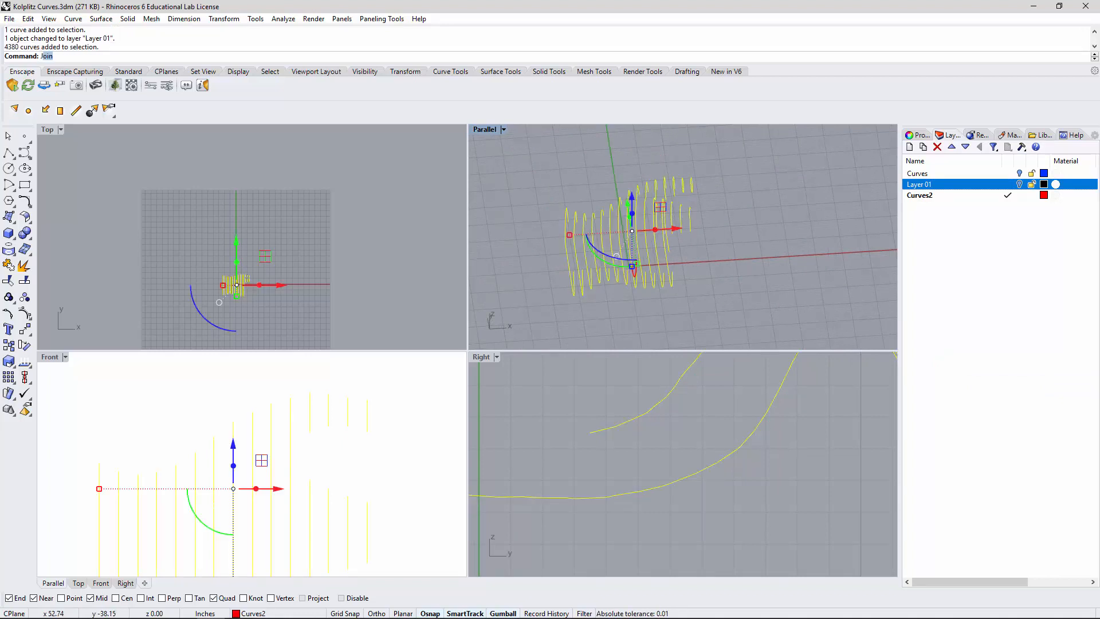
pyautogui.press('Return')
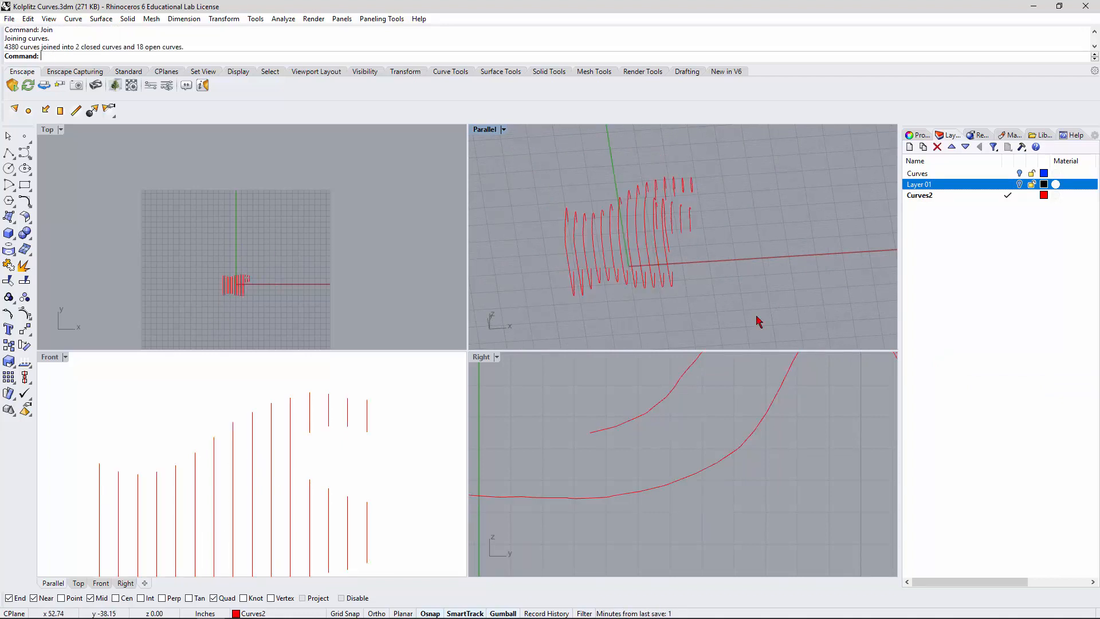
# Select one of the joined red profile curves near the base to check the join, clear the selection, and view the profiles.
pyautogui.moveTo(761, 319); pyautogui.dragTo(712, 298, button='right')
pyautogui.click(673, 291)
pyautogui.press('Escape')
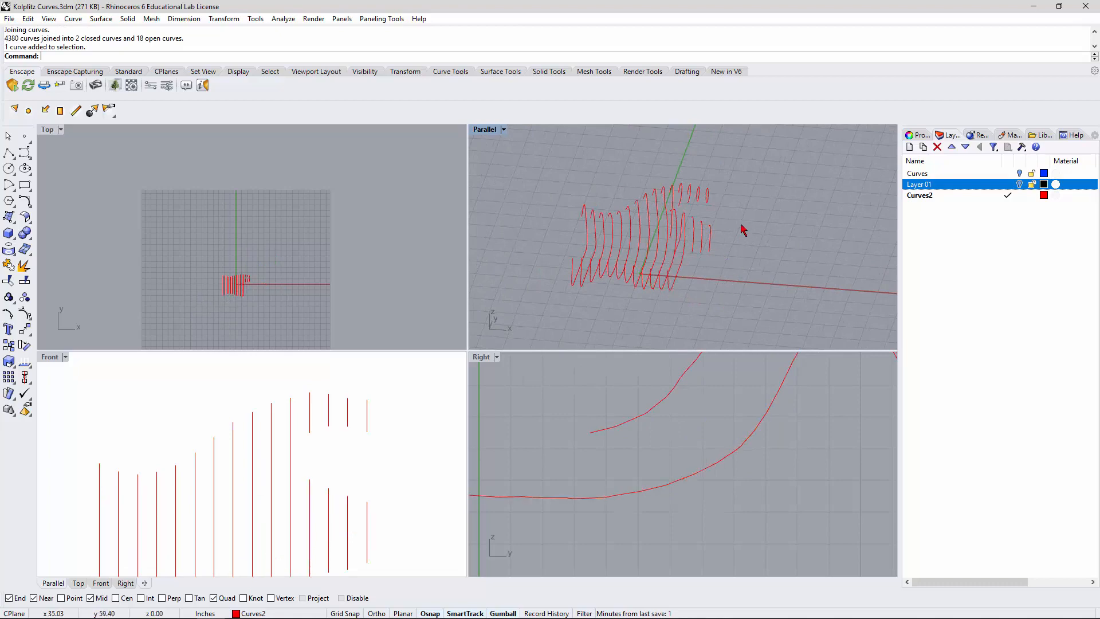
pyautogui.moveTo(742, 229); pyautogui.dragTo(741, 216, button='right')
pyautogui.moveTo(705, 293); pyautogui.dragTo(703, 304, button='right')
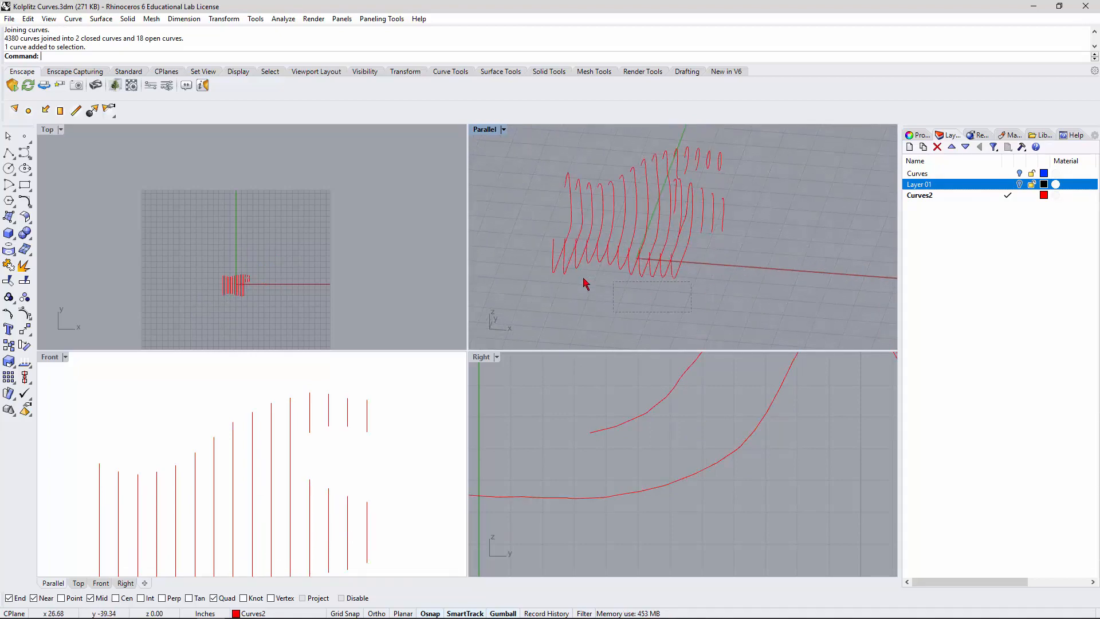
# Rebuild the twelve larger joined profile curves with a point count of 50 and degree 3.
pyautogui.moveTo(533, 248); pyautogui.dragTo(534, 249)
pyautogui.moveTo(738, 279); pyautogui.dragTo(770, 255, button='right')
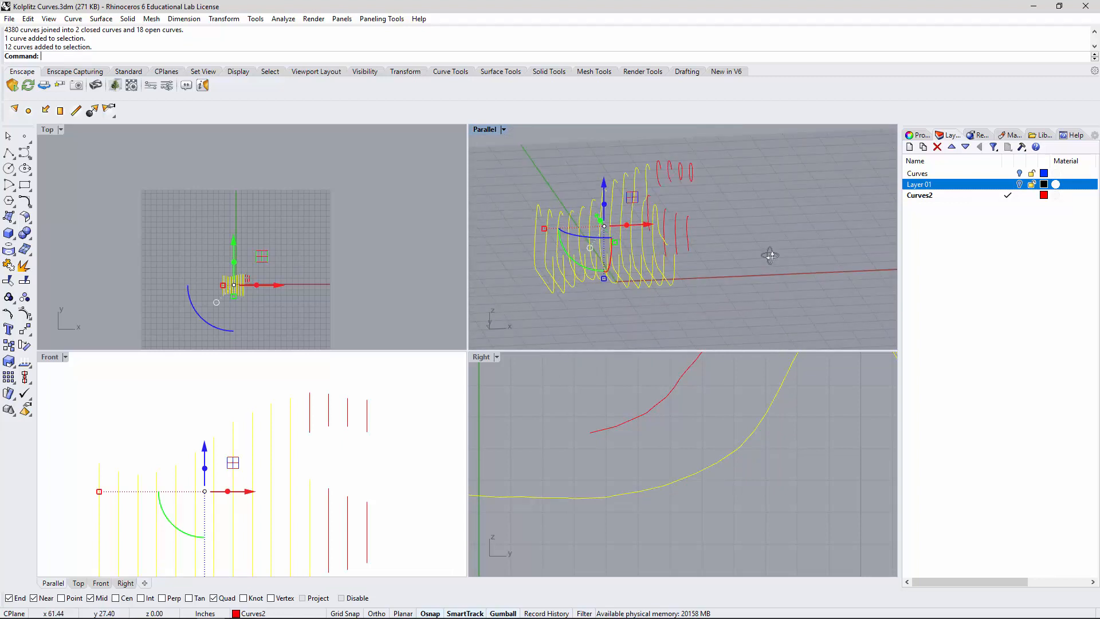
pyautogui.write('ebuild')
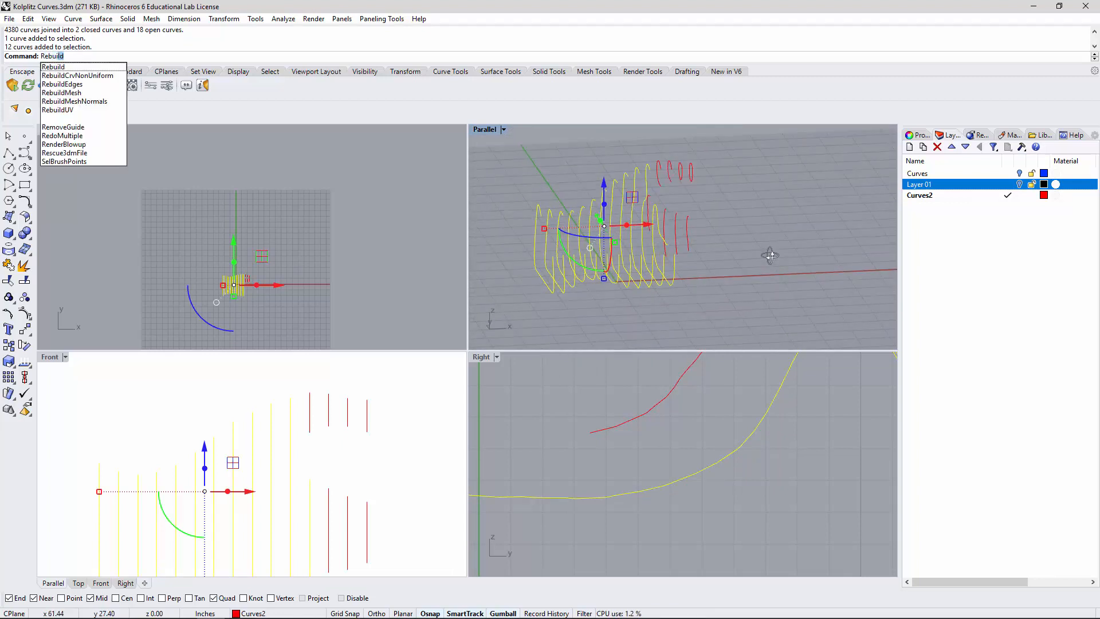
pyautogui.press('Return')
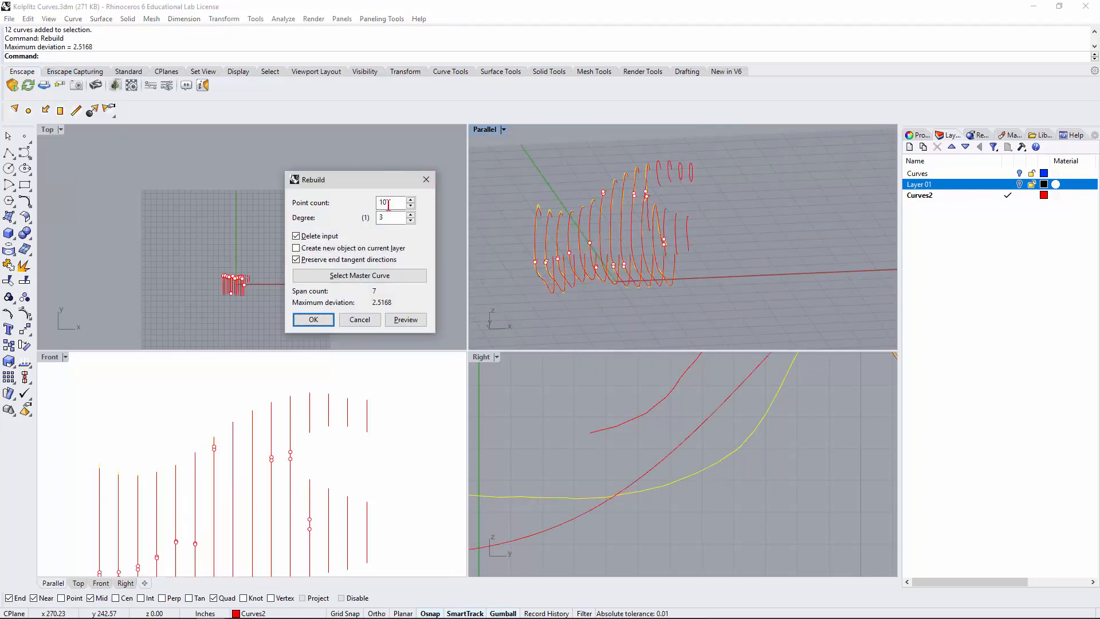
pyautogui.doubleClick(378, 203)
pyautogui.click(312, 321)
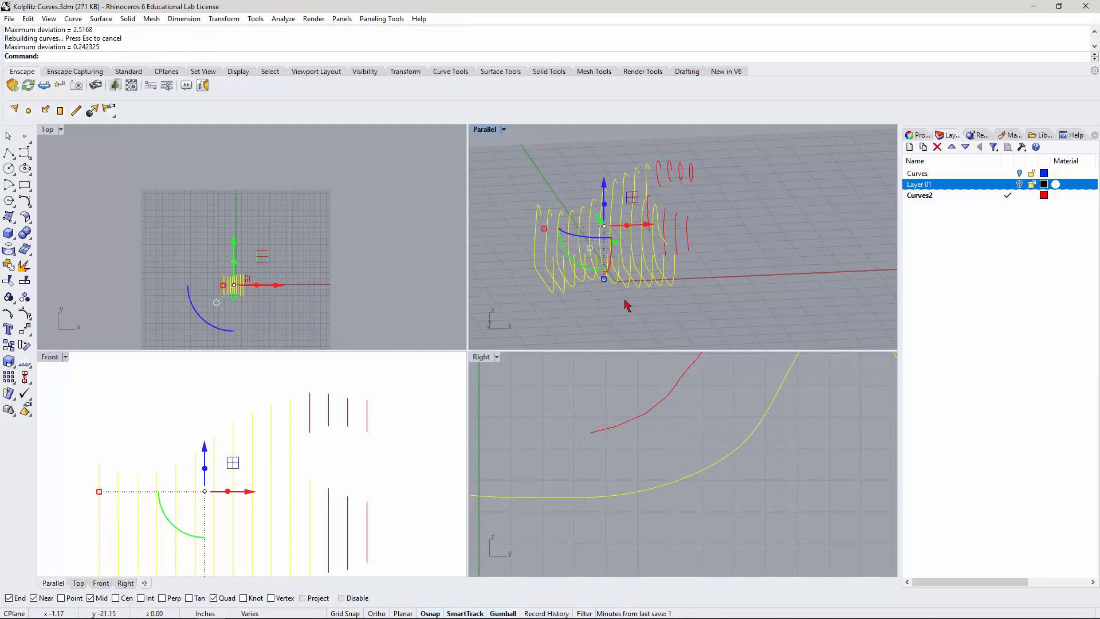
pyautogui.press('Escape')
# Select the rebuilt profile curve at the outer end of the row to inspect its control points, and clear the selection.
pyautogui.click(553, 295)
pyautogui.moveTo(554, 296)
pyautogui.mouseDown(button='right')
pyautogui.moveTo(663, 285)
pyautogui.moveTo(535, 294)
pyautogui.mouseUp(button='right')
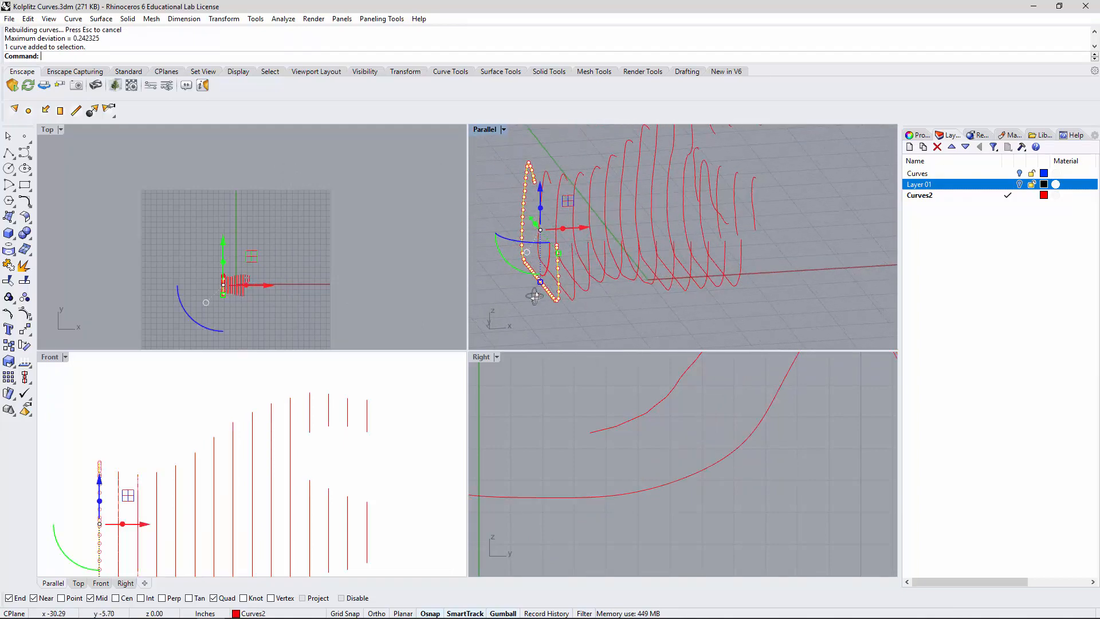
pyautogui.click(690, 320)
pyautogui.scroll(-6, 553, 282)
pyautogui.scroll(4, 709, 212)
pyautogui.moveTo(710, 217); pyautogui.dragTo(691, 183, button='right')
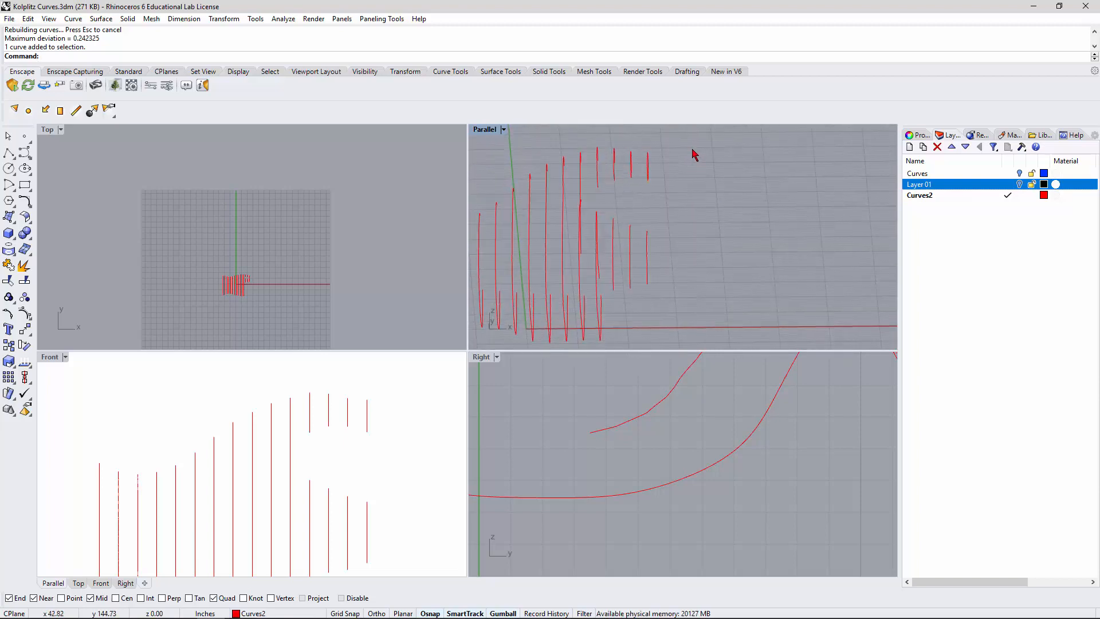
pyautogui.moveTo(625, 296); pyautogui.dragTo(612, 304)
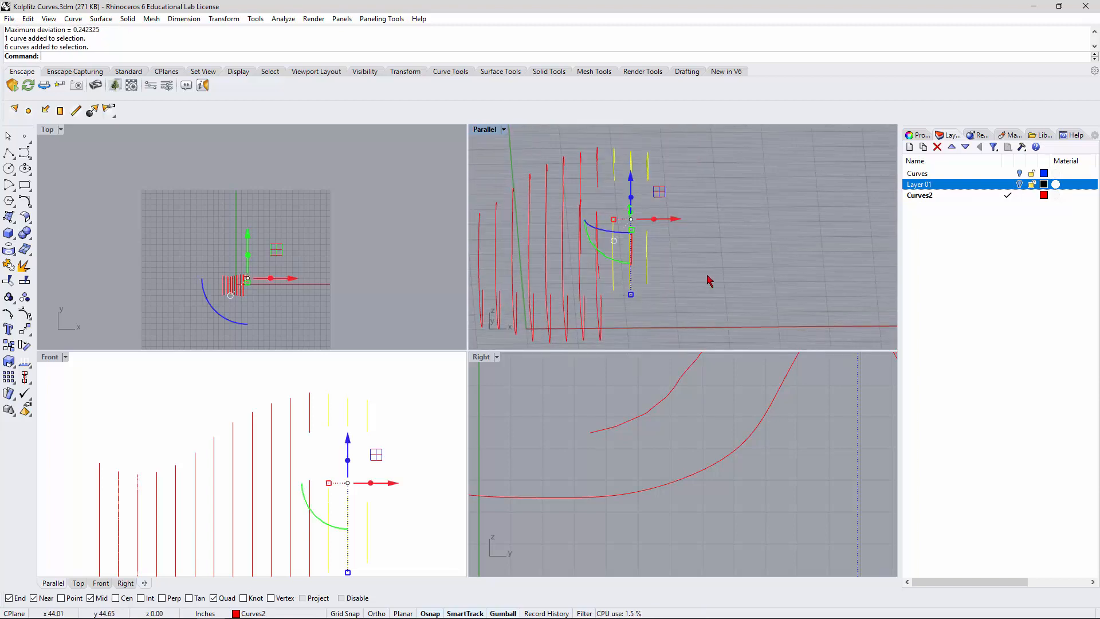
pyautogui.moveTo(710, 277); pyautogui.dragTo(636, 252, button='right')
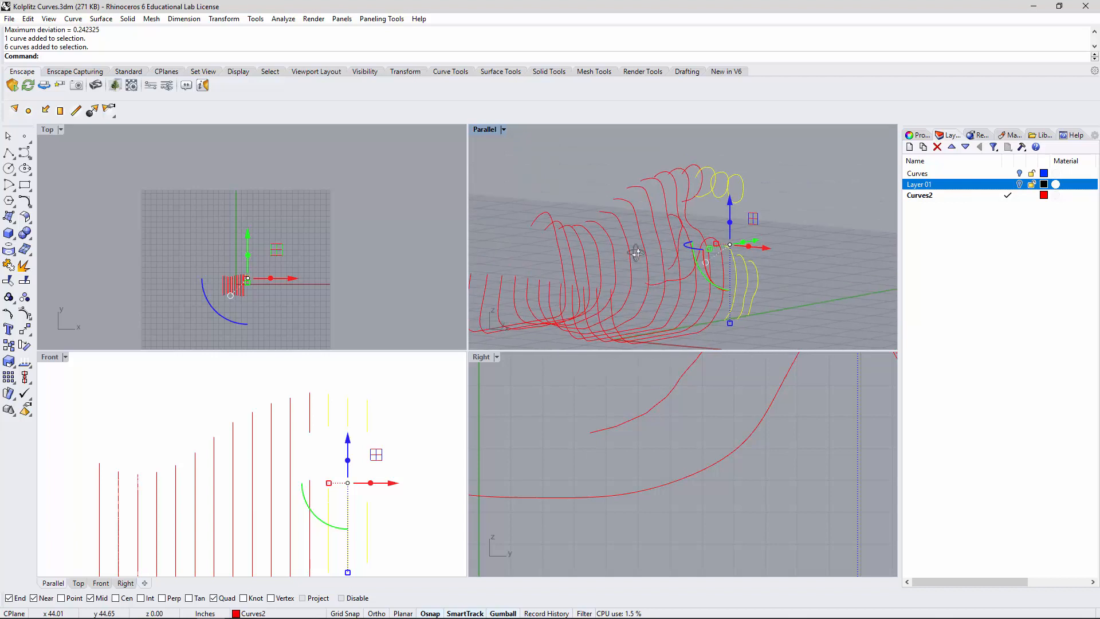
pyautogui.keyDown('shift'); pyautogui.click(694, 208); pyautogui.keyUp('shift')
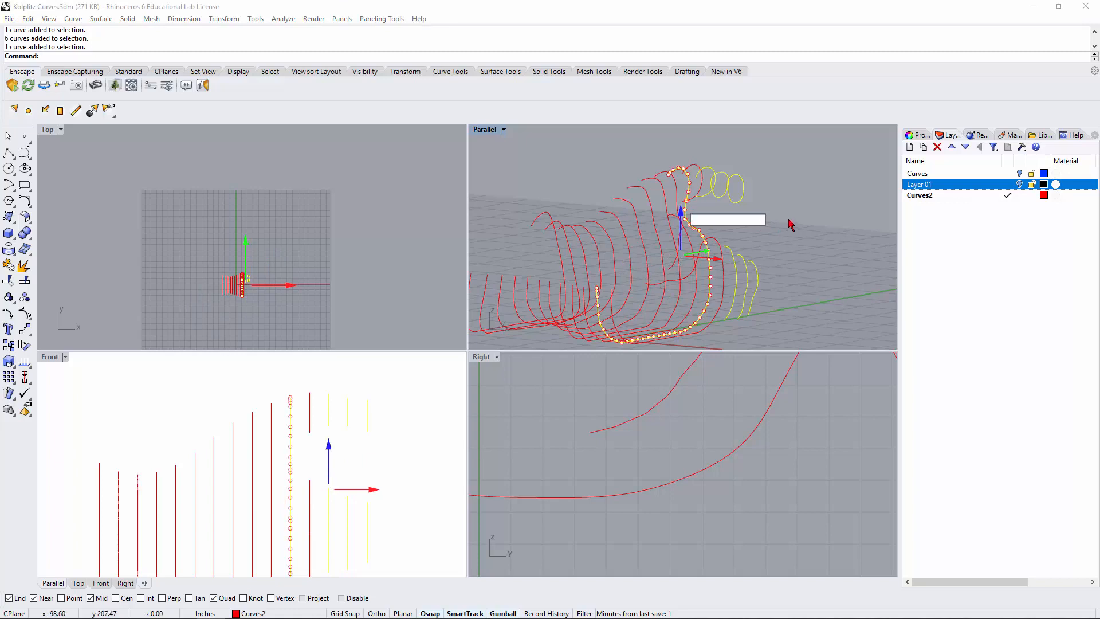
pyautogui.click(786, 177)
# Rebuild the four small loops, the three short finger curves below them and the short inner curve with a lower point count at degree 3.
pyautogui.moveTo(780, 166); pyautogui.dragTo(705, 218)
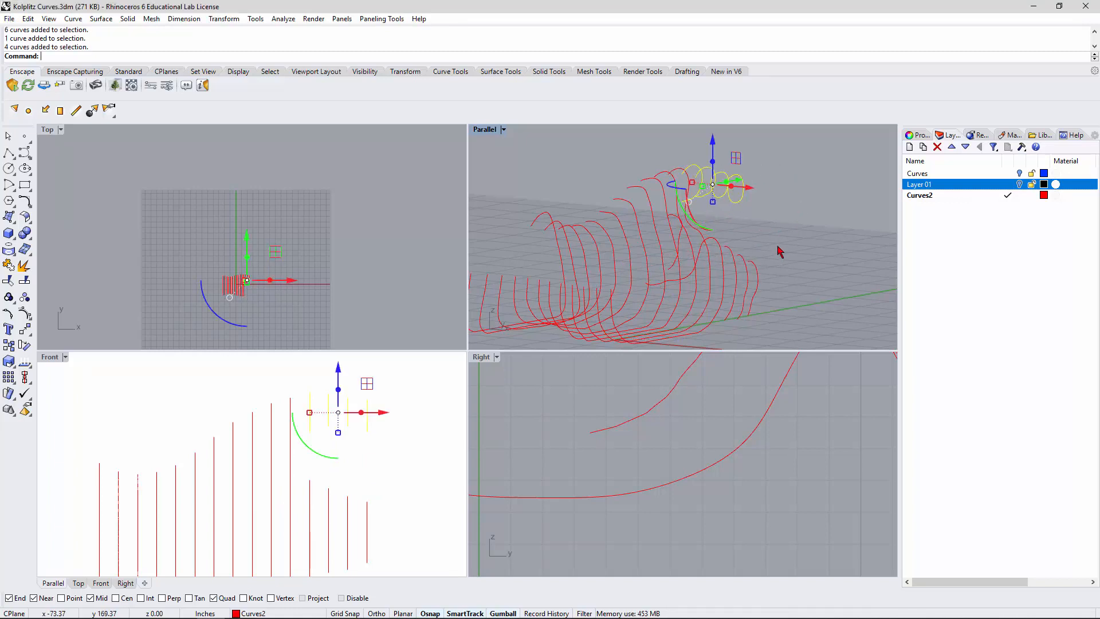
pyautogui.moveTo(739, 302); pyautogui.dragTo(732, 307)
pyautogui.scroll(5, 688, 244)
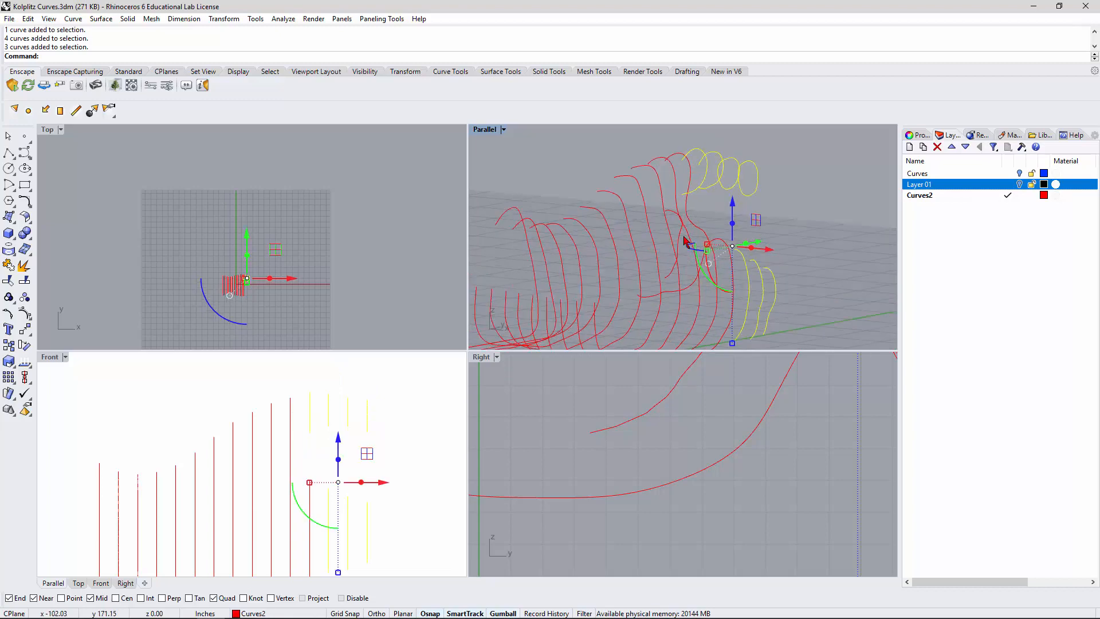
pyautogui.keyDown('shift'); pyautogui.click(676, 245); pyautogui.keyUp('shift')
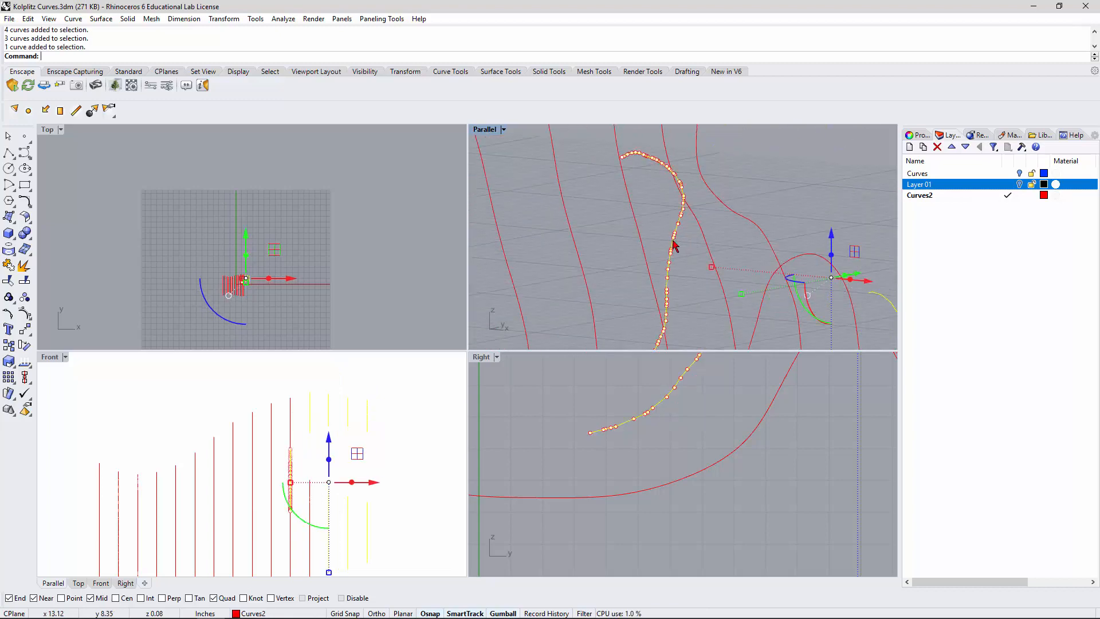
pyautogui.scroll(-6, 685, 245)
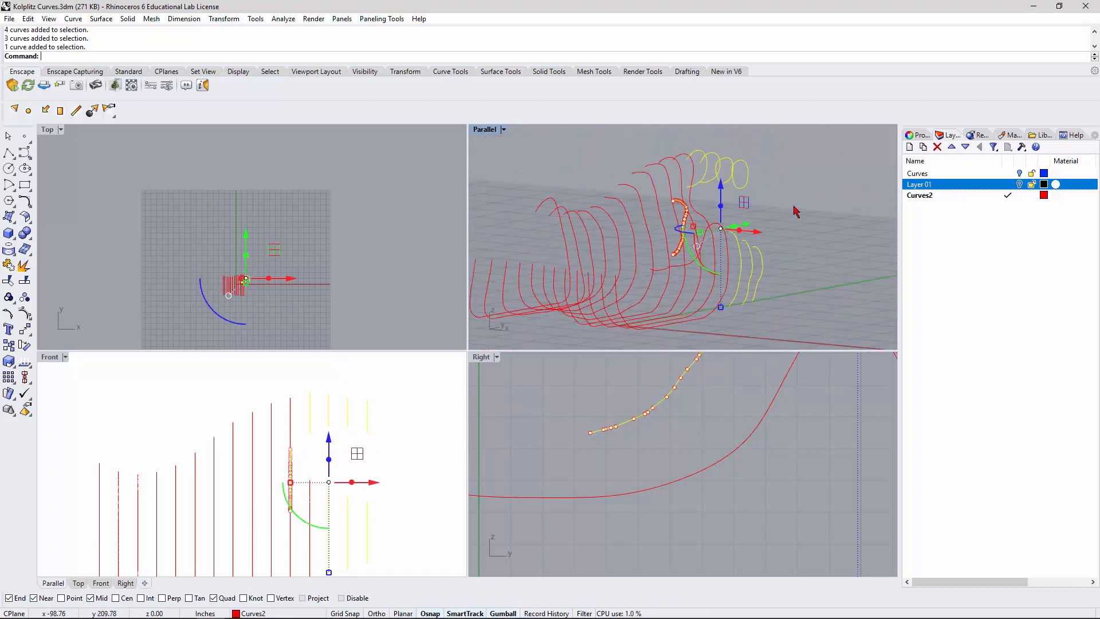
pyautogui.write('rebui')
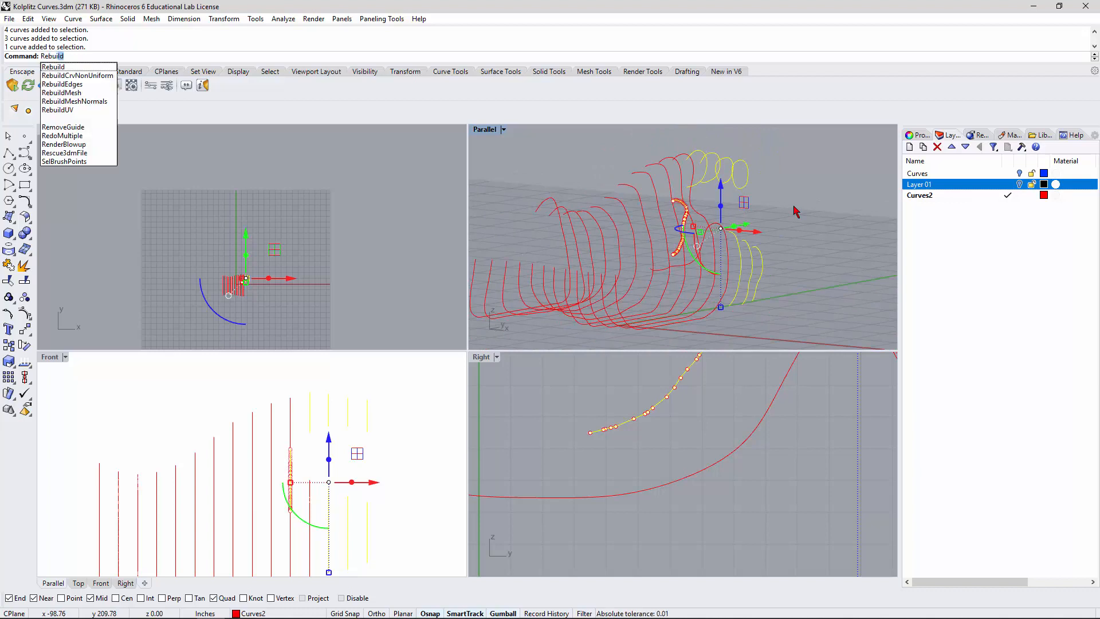
pyautogui.press('Return')
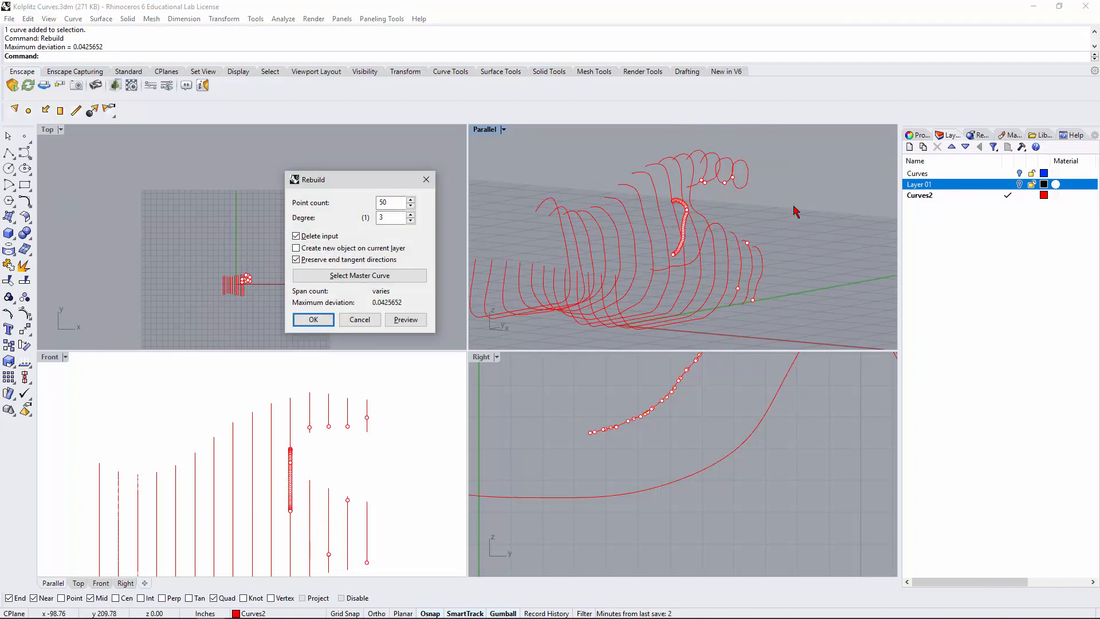
pyautogui.doubleClick(395, 201)
pyautogui.write('1')
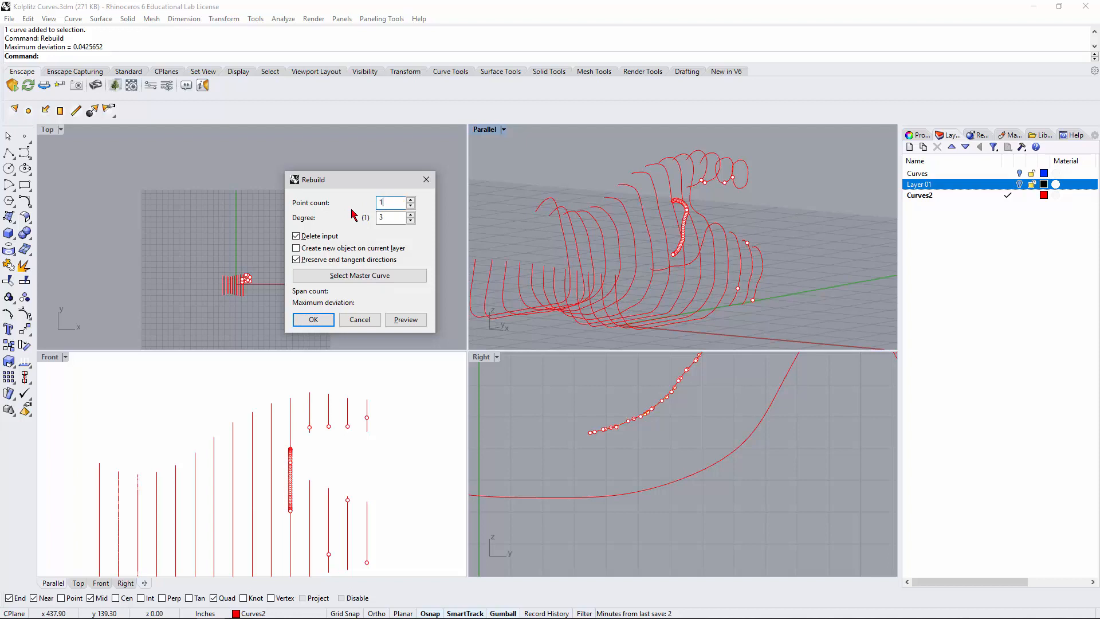
pyautogui.click(314, 319)
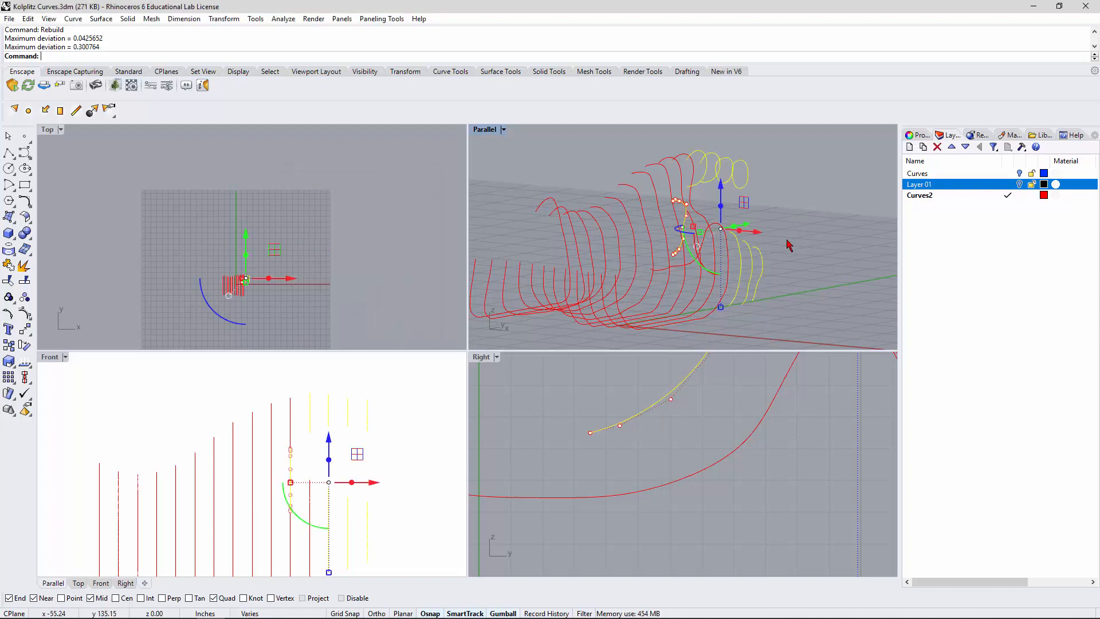
pyautogui.click(782, 198)
pyautogui.scroll(-4, 777, 210)
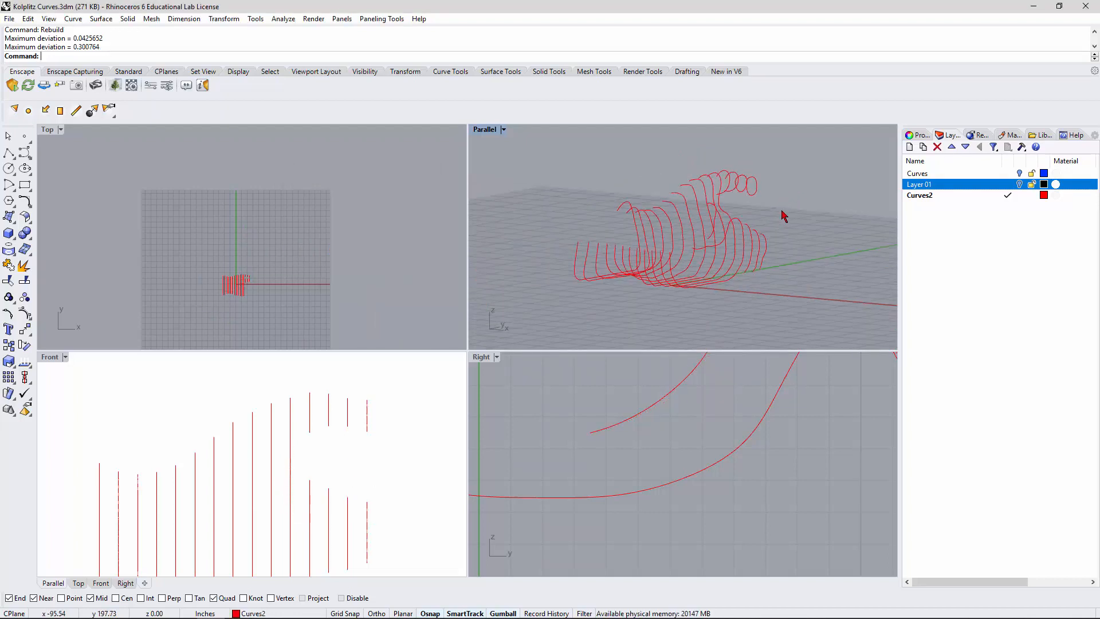
# Turn Layer 01 back on and move all the straight and curved segments to the Curves2 layer.
pyautogui.click(1021, 184)
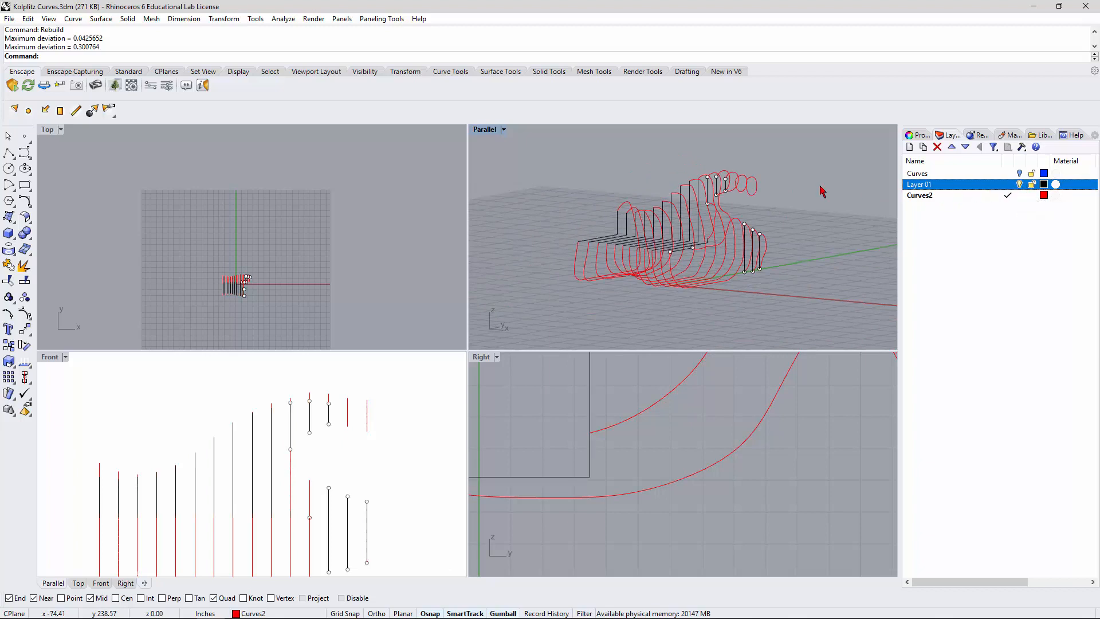
pyautogui.moveTo(552, 313); pyautogui.dragTo(555, 306)
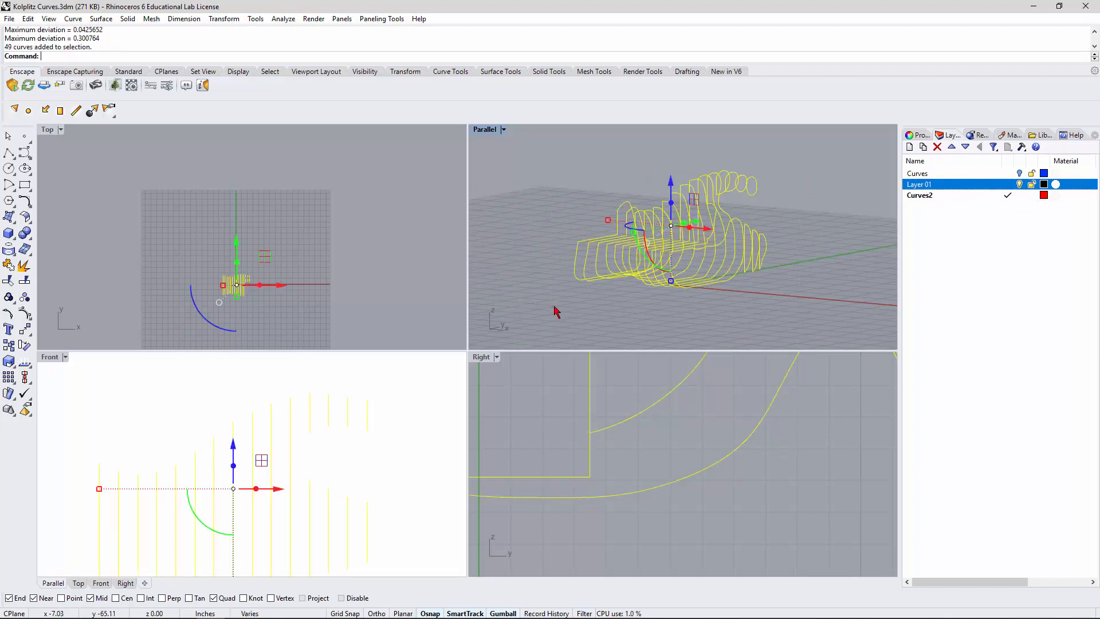
pyautogui.write('JION')
pyautogui.press('Return')
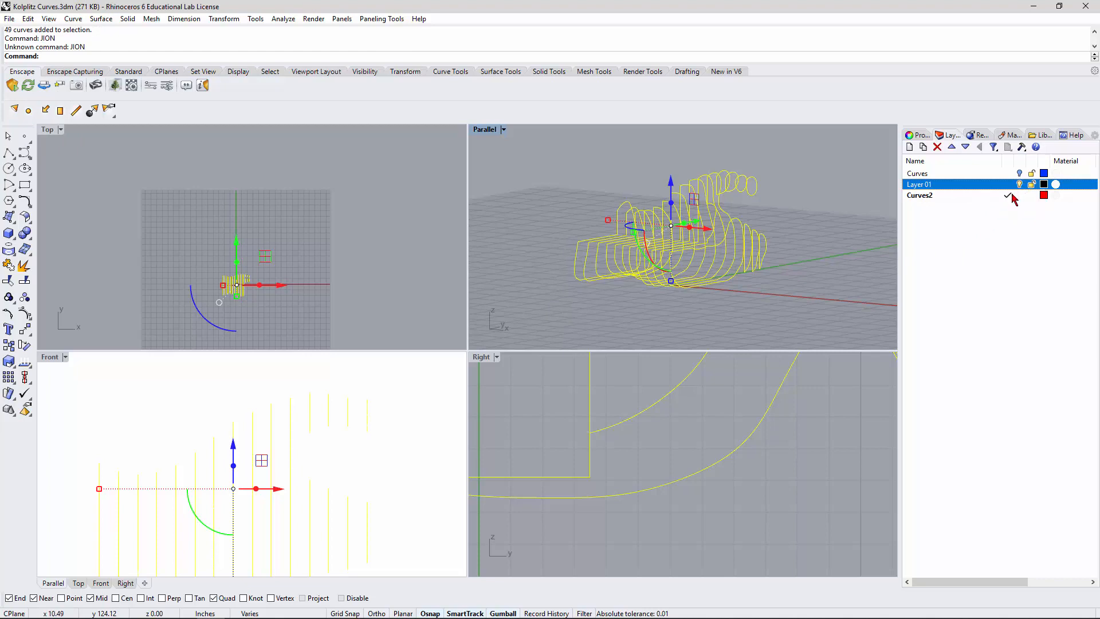
pyautogui.rightClick(963, 199)
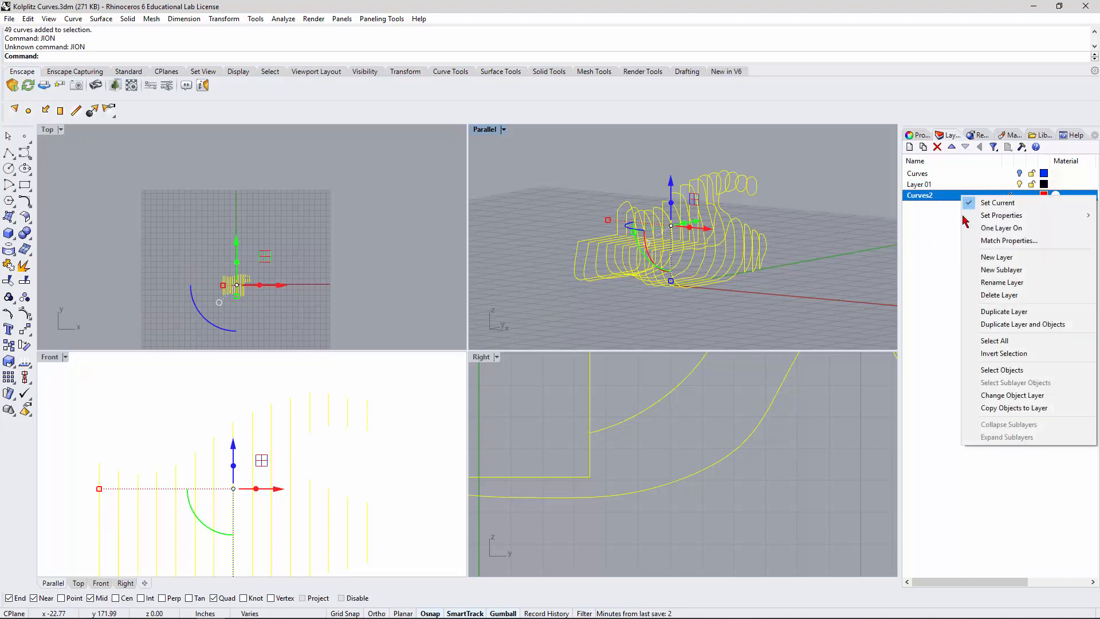
pyautogui.click(997, 394)
# Start exporting all the selected chair curves as an AutoCAD Drawing (*.dwg).
pyautogui.moveTo(677, 295); pyautogui.dragTo(568, 196, button='right')
pyautogui.moveTo(633, 311); pyautogui.dragTo(682, 226, button='right')
pyautogui.moveTo(536, 151); pyautogui.dragTo(790, 316)
pyautogui.click(9, 19)
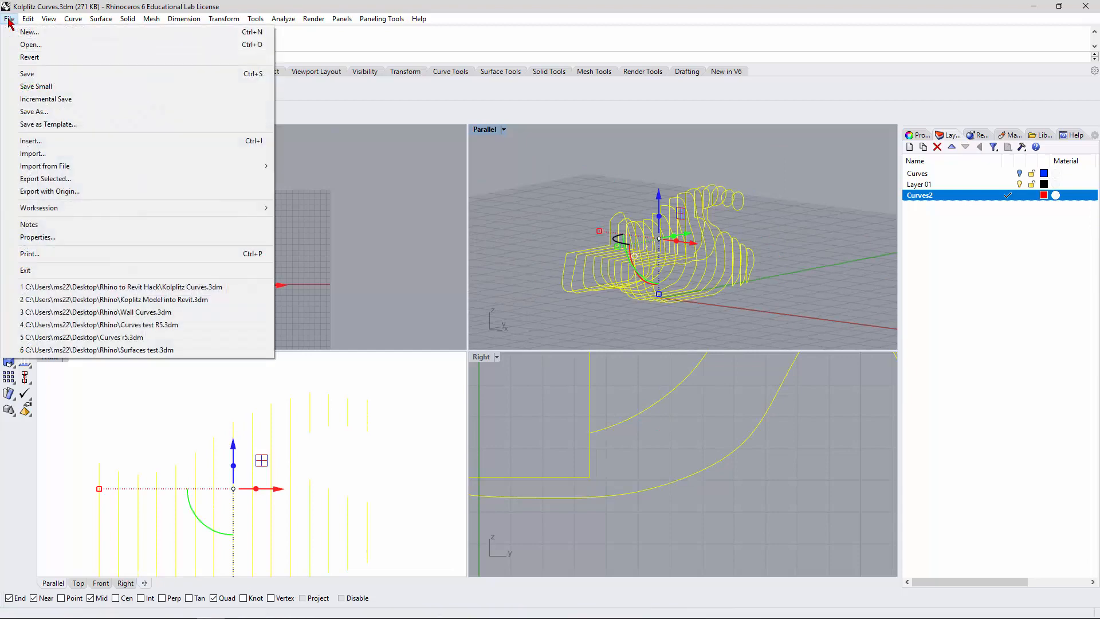
pyautogui.click(45, 184)
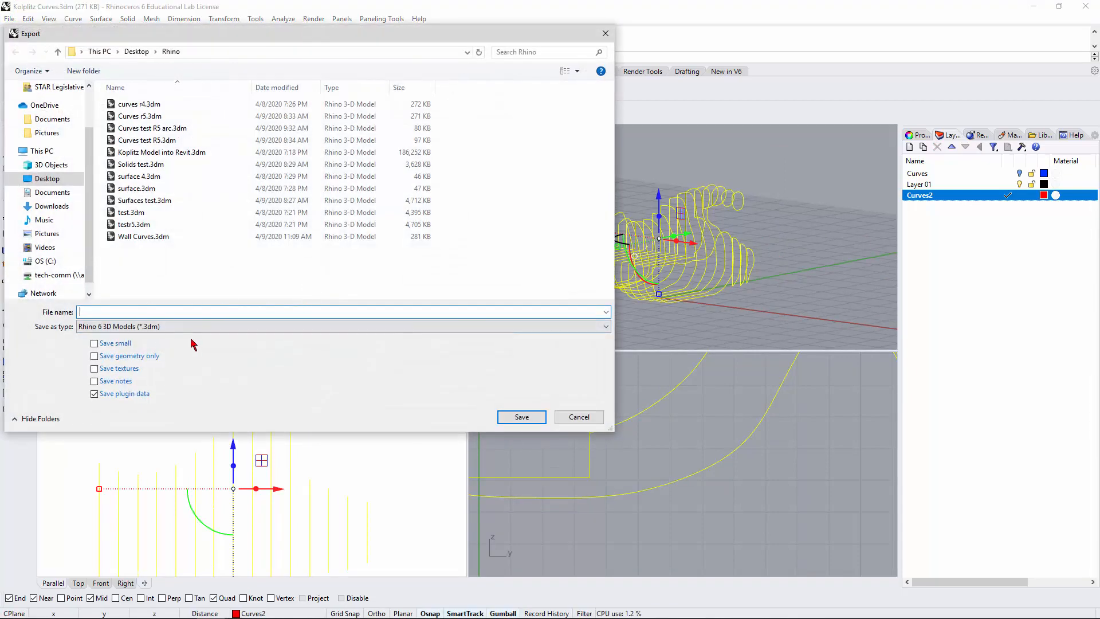
pyautogui.click(195, 327)
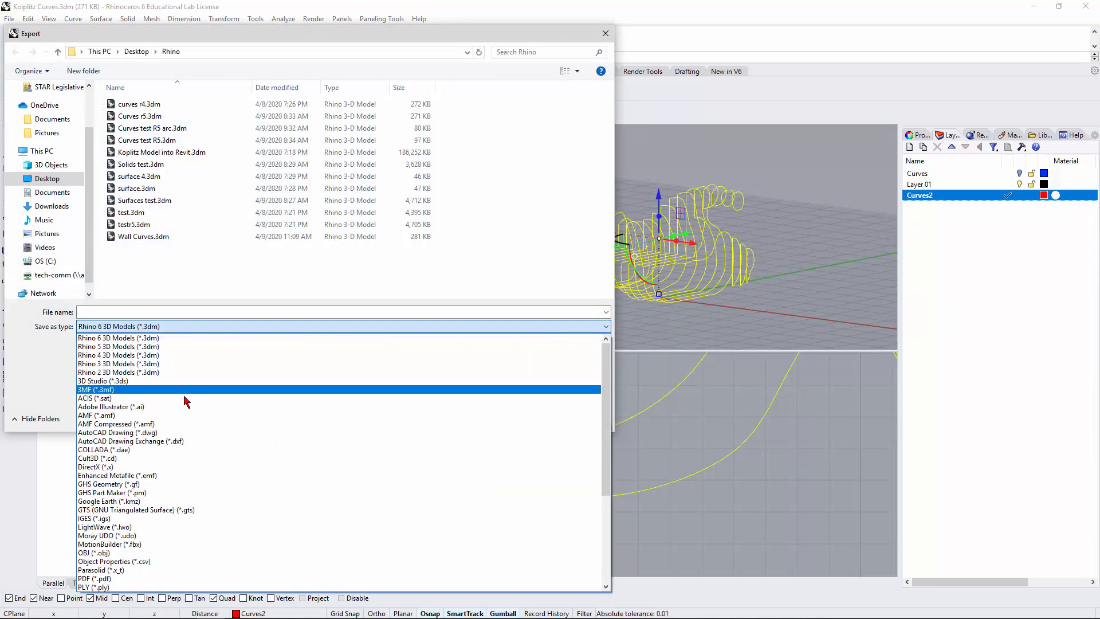
pyautogui.click(181, 433)
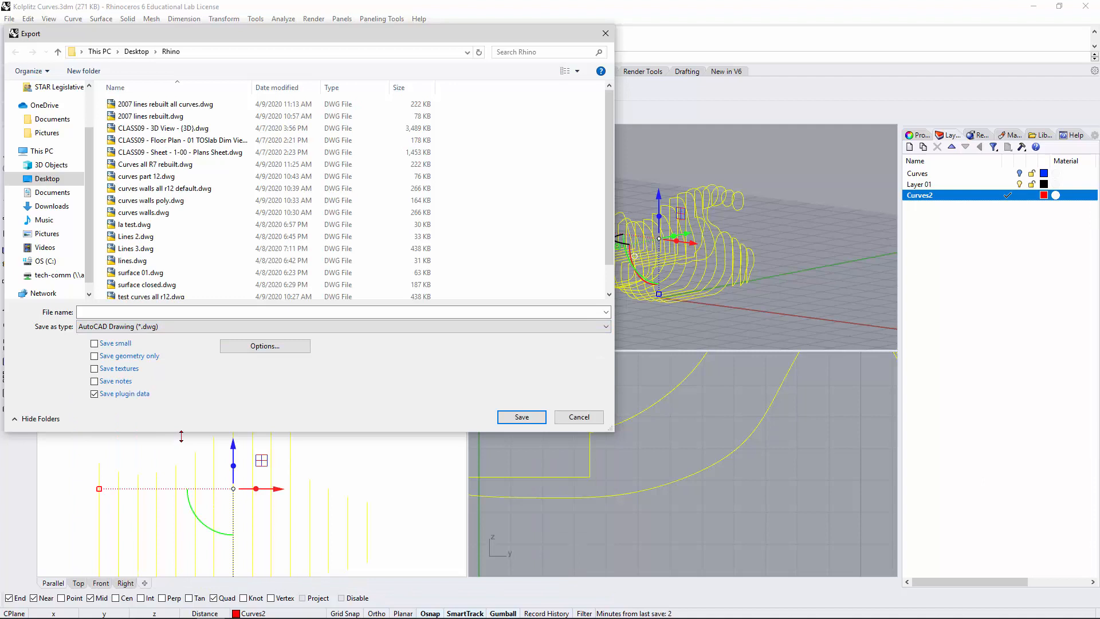
# Apply the 2007 Lines scheme to the DWG export after reviewing how it converts curves.
pyautogui.click(262, 350)
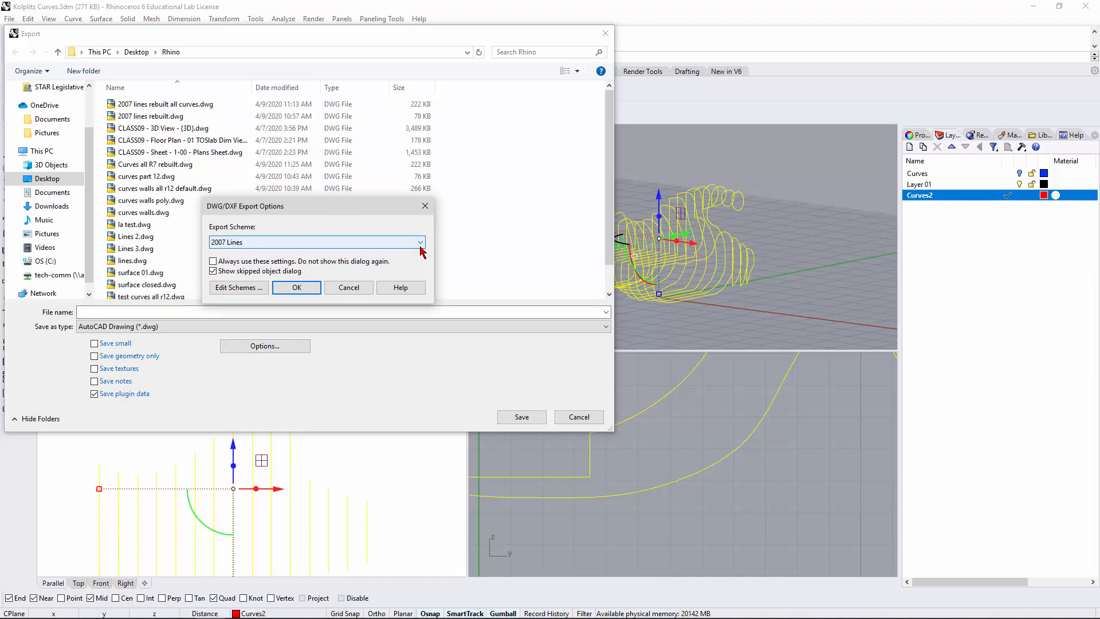
pyautogui.click(421, 246)
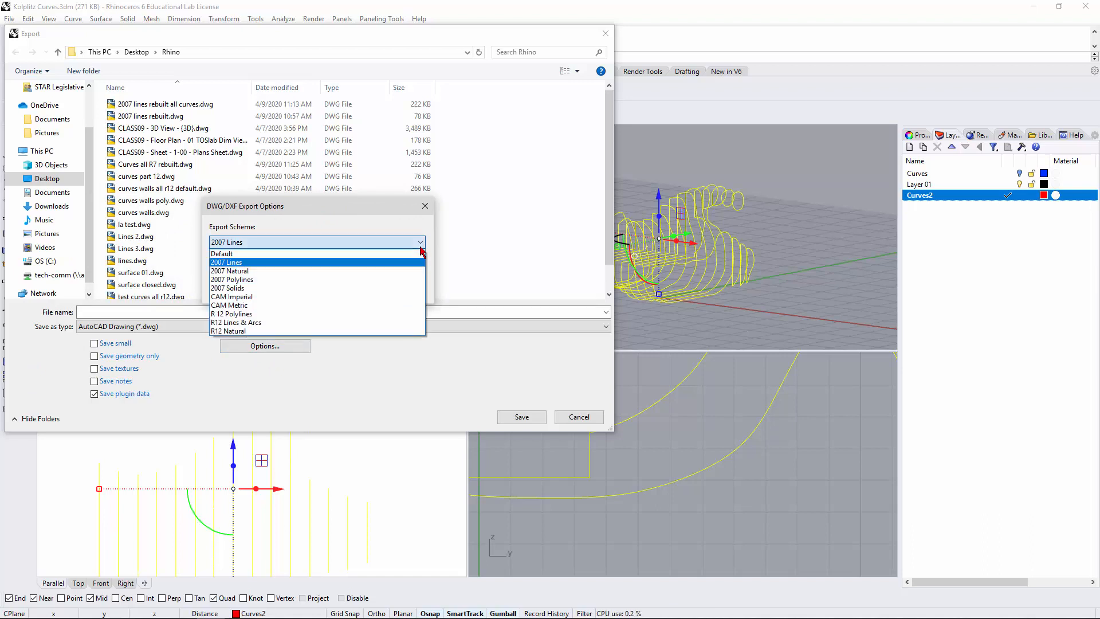
pyautogui.click(371, 263)
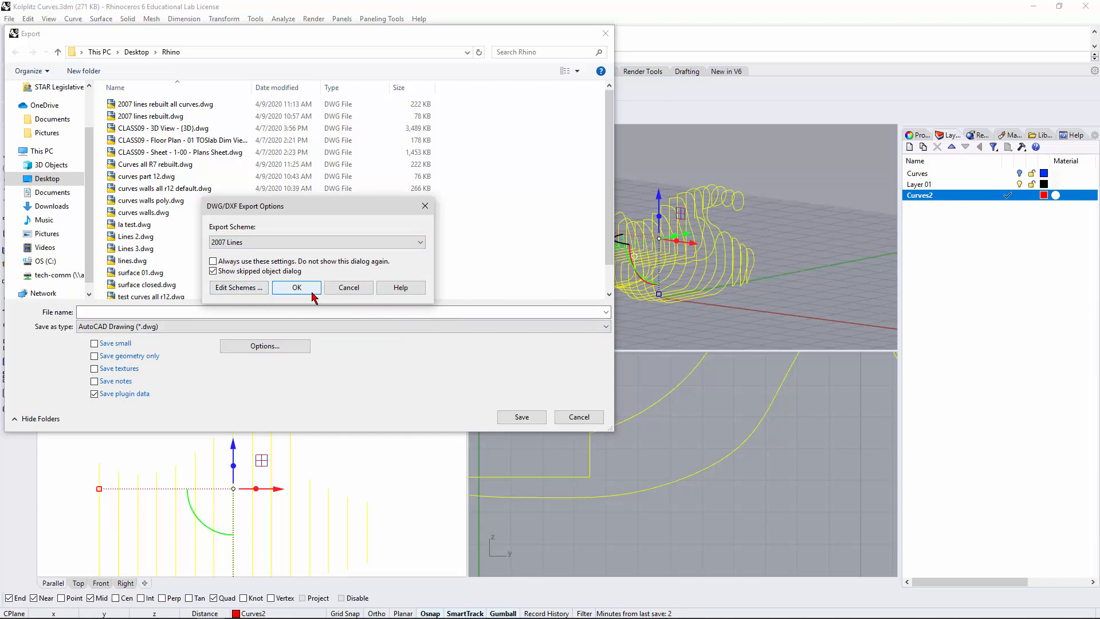
pyautogui.click(246, 288)
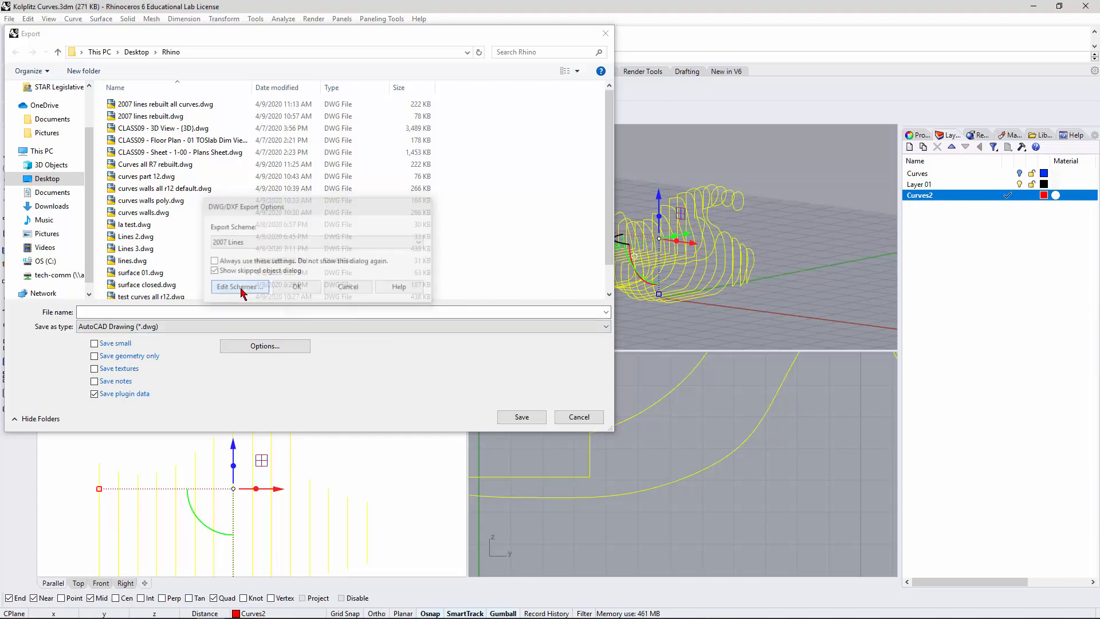
pyautogui.click(438, 218)
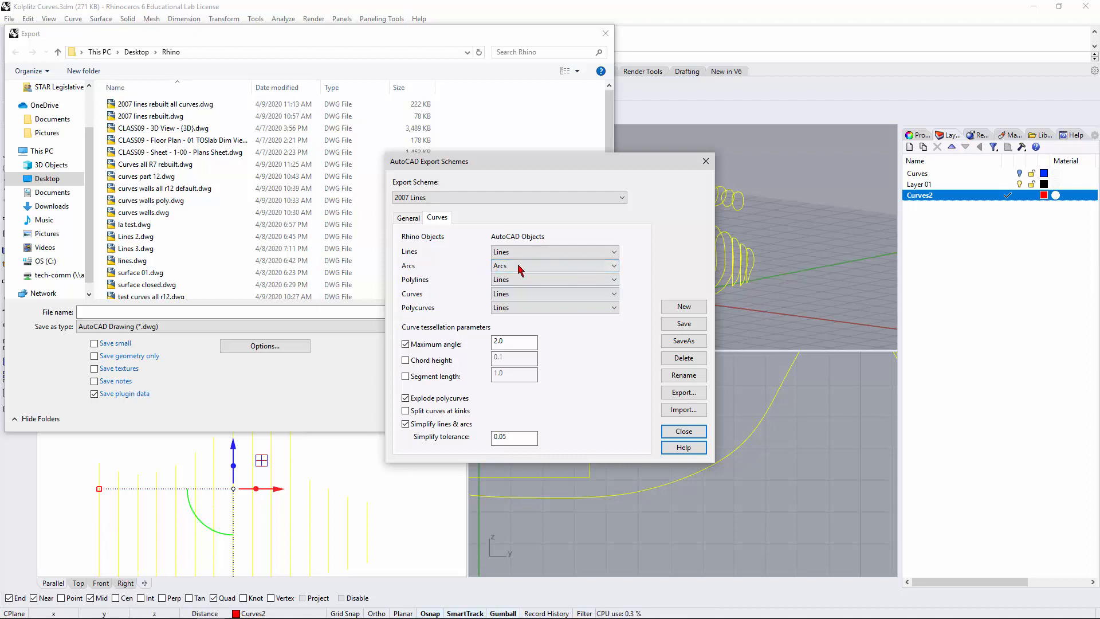
pyautogui.click(685, 433)
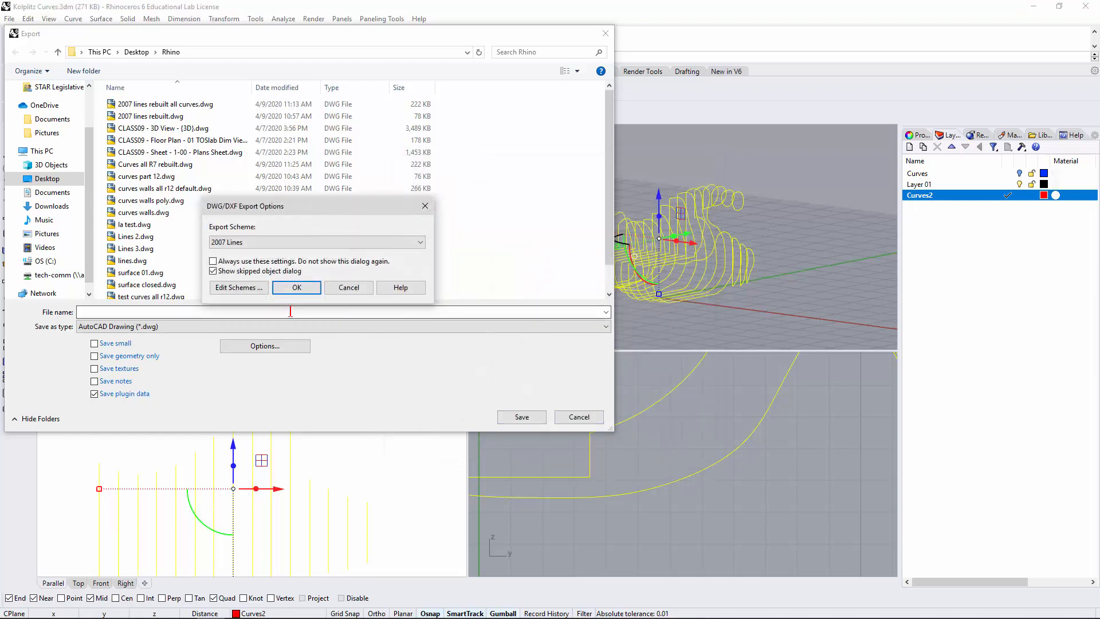
pyautogui.click(296, 288)
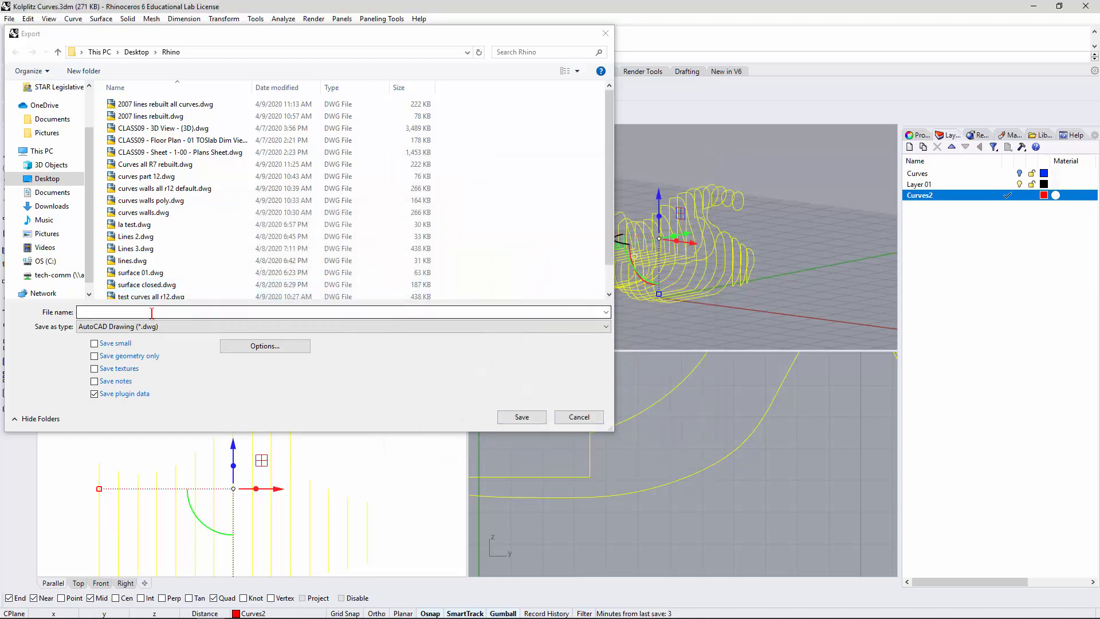
# Save the DWG export as "2007 wall curves" in the Desktop's Rhino to Revit Hack folder, using the 2007 Lines scheme.
pyautogui.click(137, 52)
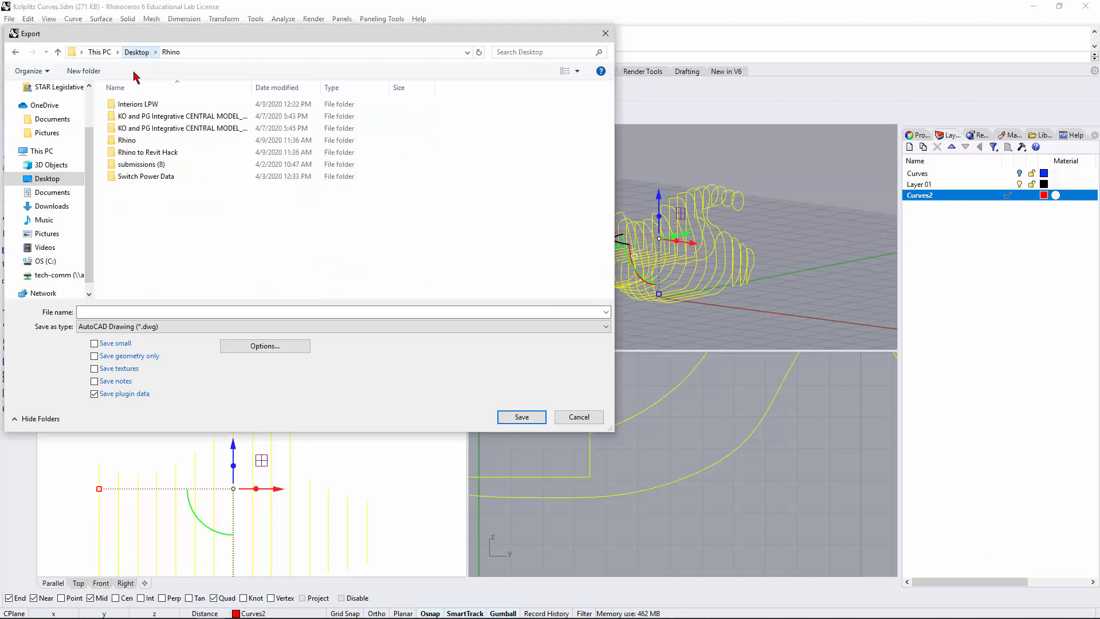
pyautogui.doubleClick(142, 153)
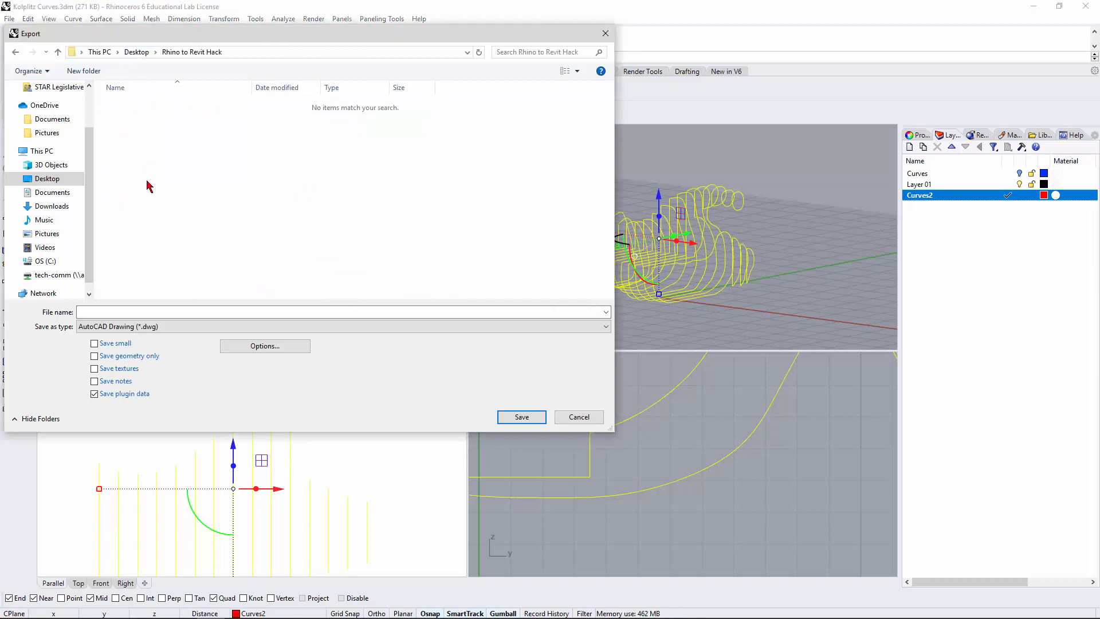
pyautogui.click(129, 310)
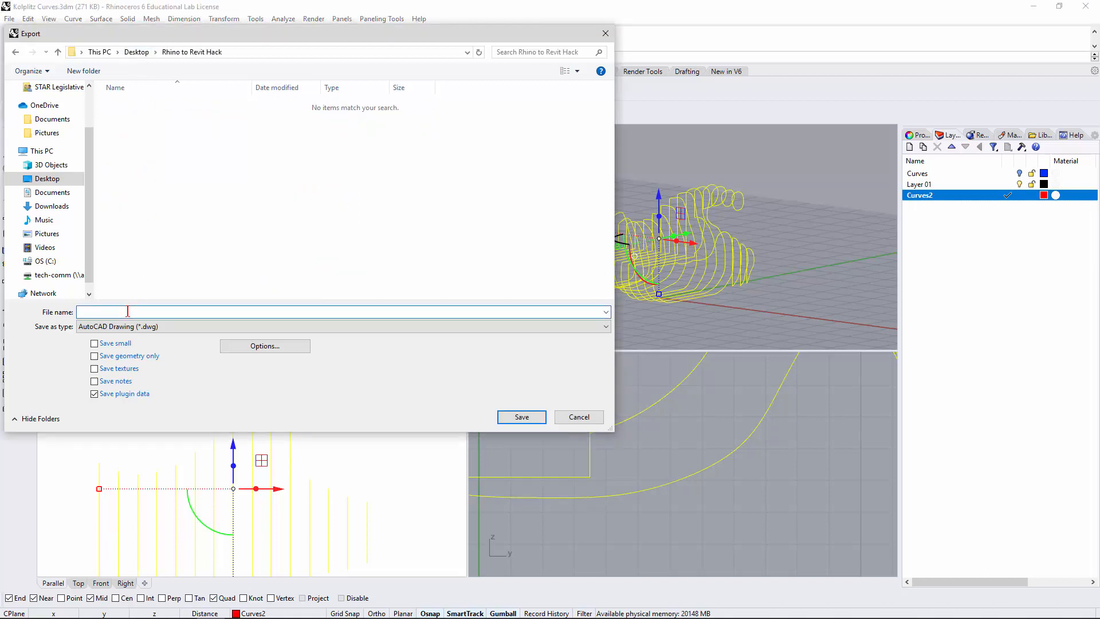
pyautogui.write('2007')
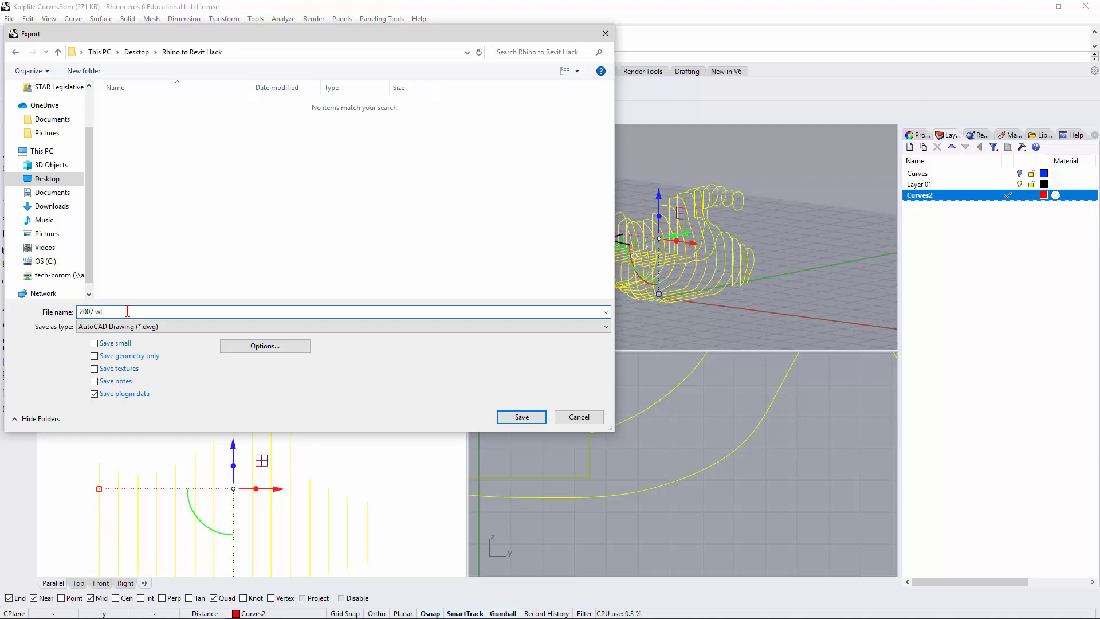
pyautogui.write(' wL')
pyautogui.press('BackSpace')
pyautogui.write('All curves')
pyautogui.press('Return')
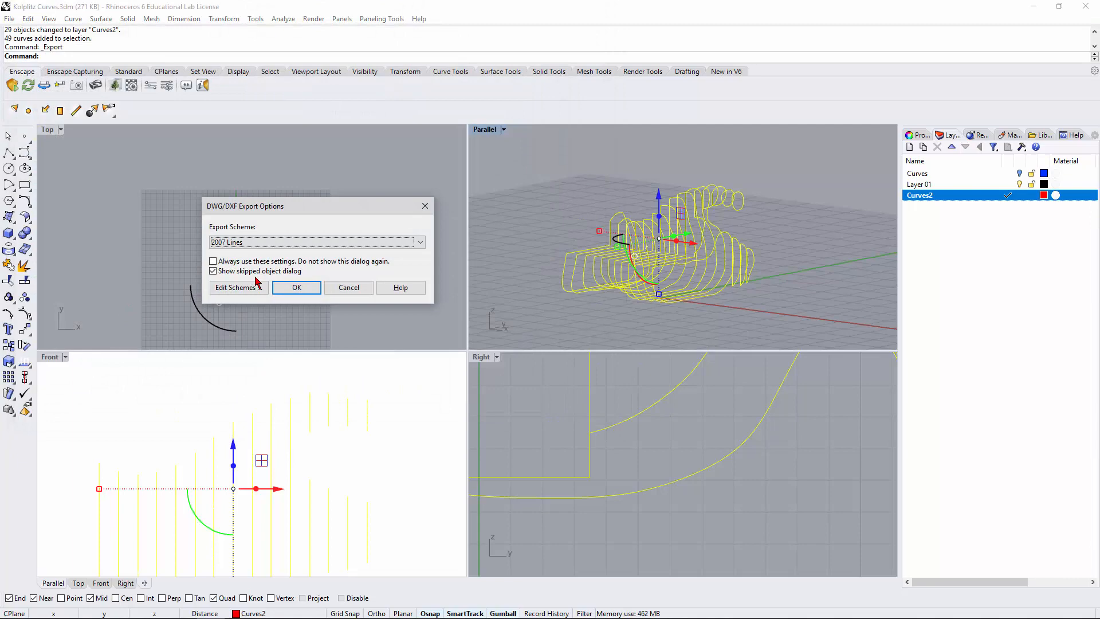
pyautogui.click(297, 287)
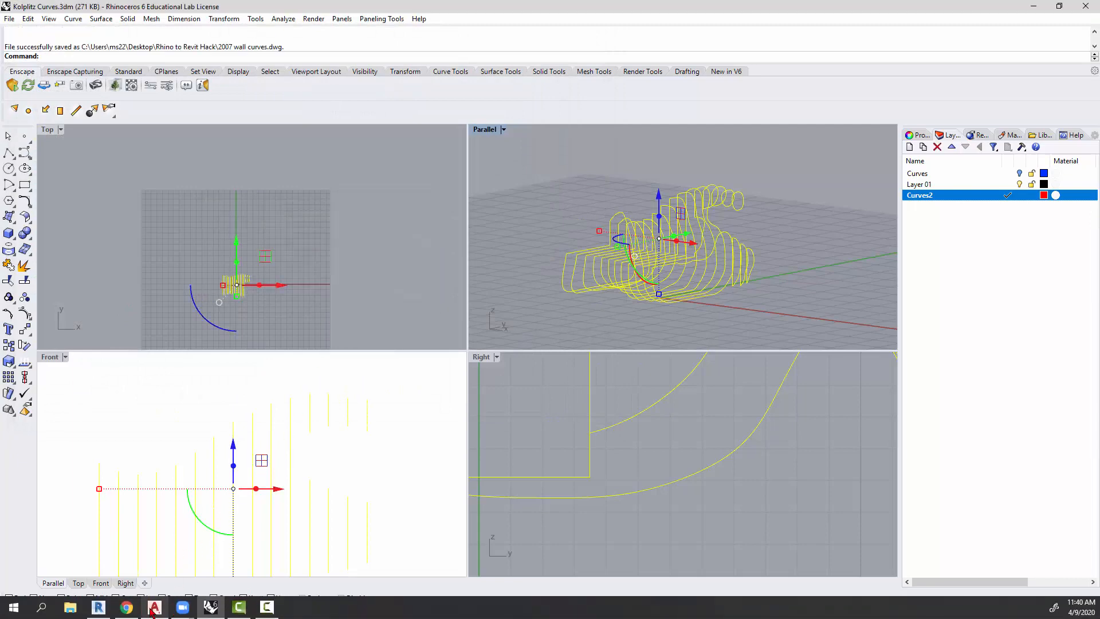
# Switch to AutoCAD Architecture and open 2007 wall curves.dwg from the Rhino to Revit Hack folder, accepting its non-Autodesk origin.
pyautogui.click(154, 608)
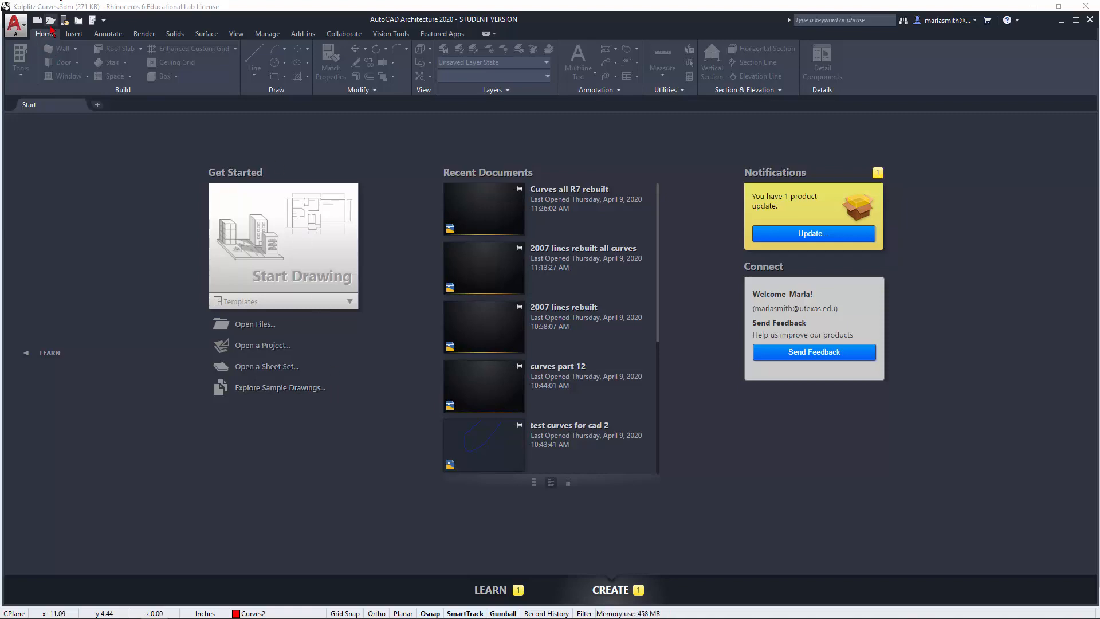
pyautogui.hotkey('ctrl', 'o')
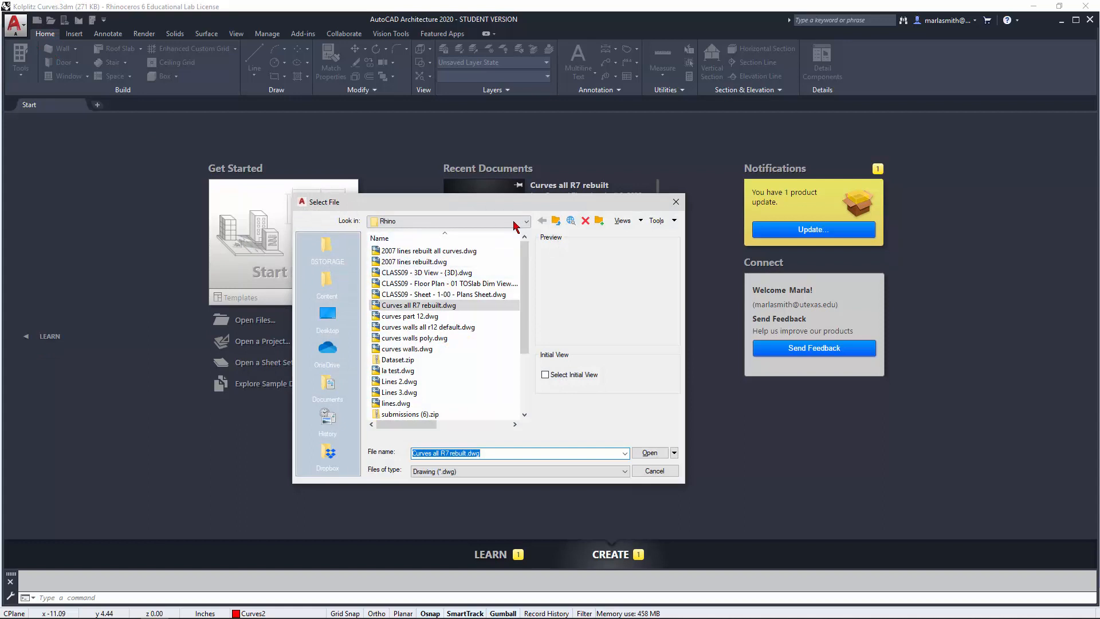
pyautogui.click(556, 221)
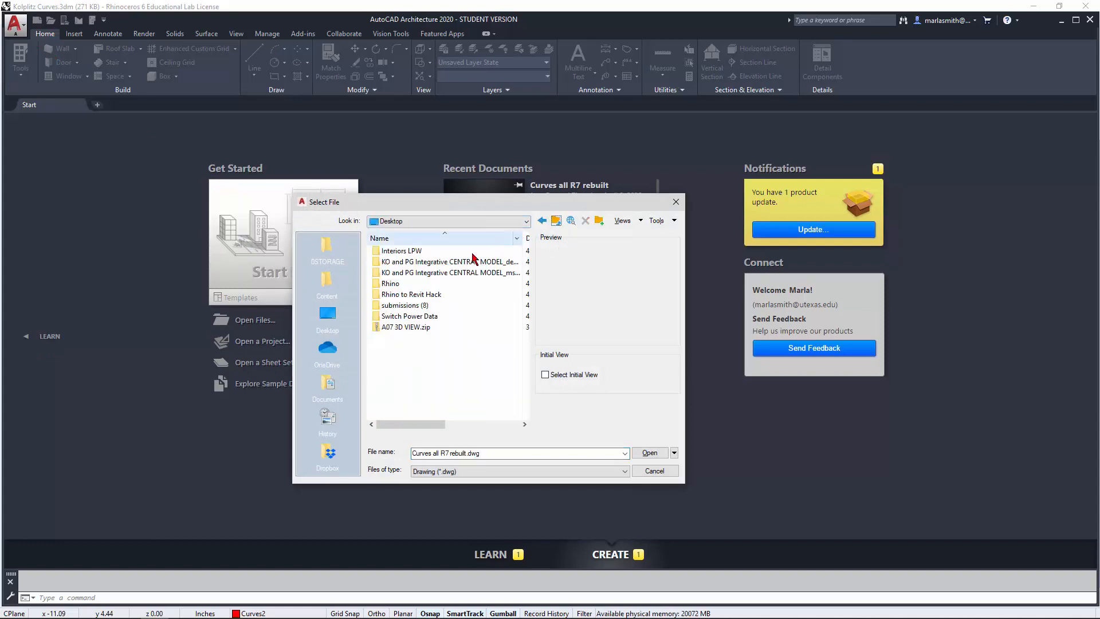
pyautogui.doubleClick(408, 297)
pyautogui.click(410, 252)
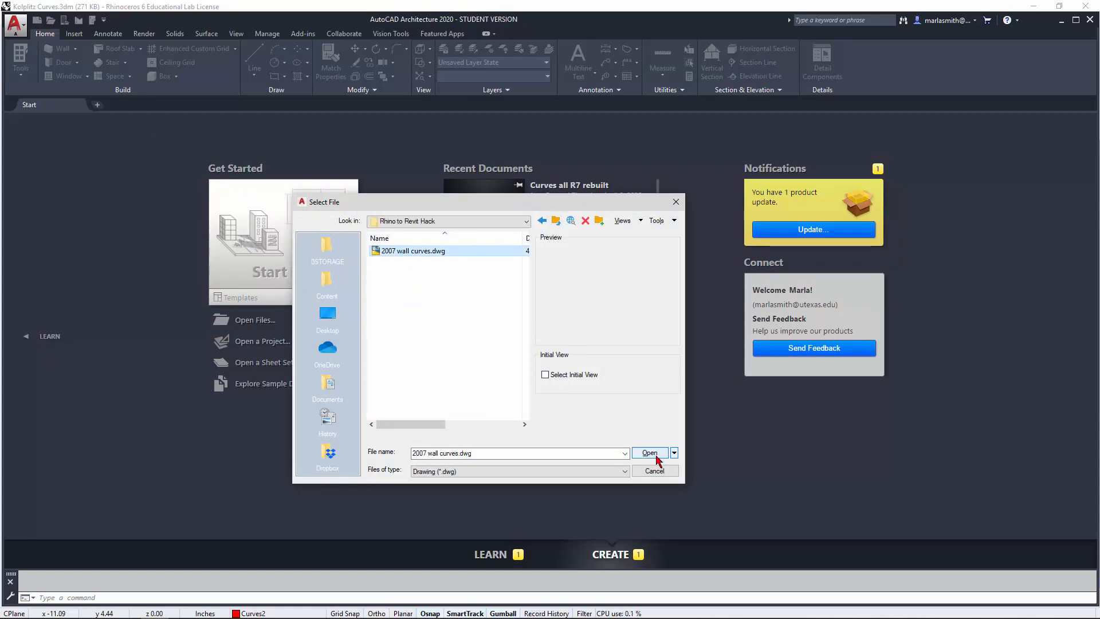
pyautogui.click(649, 453)
pyautogui.click(611, 352)
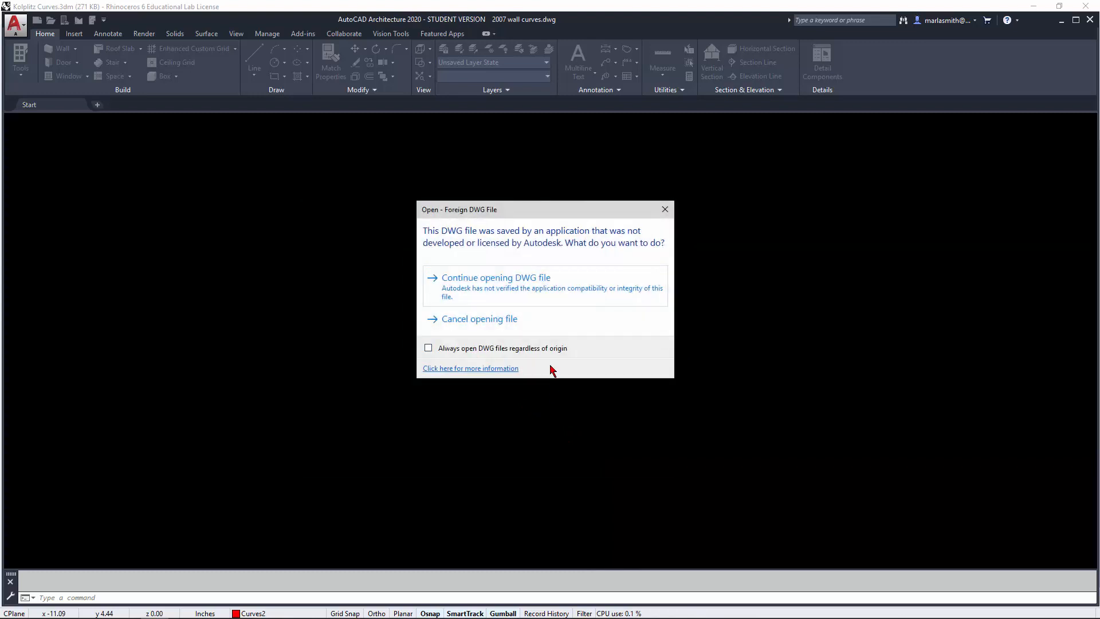
pyautogui.click(495, 281)
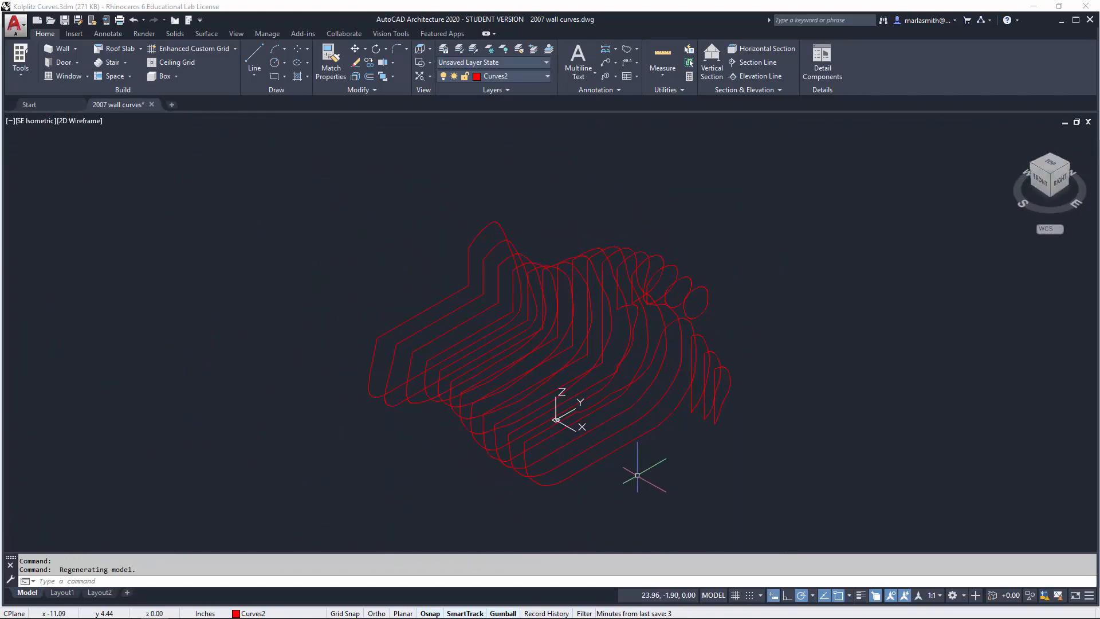
# Examine whether the imported contour curves are single objects or separate segments by selecting a few of them.
pyautogui.click(641, 467)
pyautogui.keyDown('shift'); pyautogui.moveTo(633, 476); pyautogui.dragTo(676, 468, button='middle'); pyautogui.keyUp('shift')
pyautogui.click(627, 426)
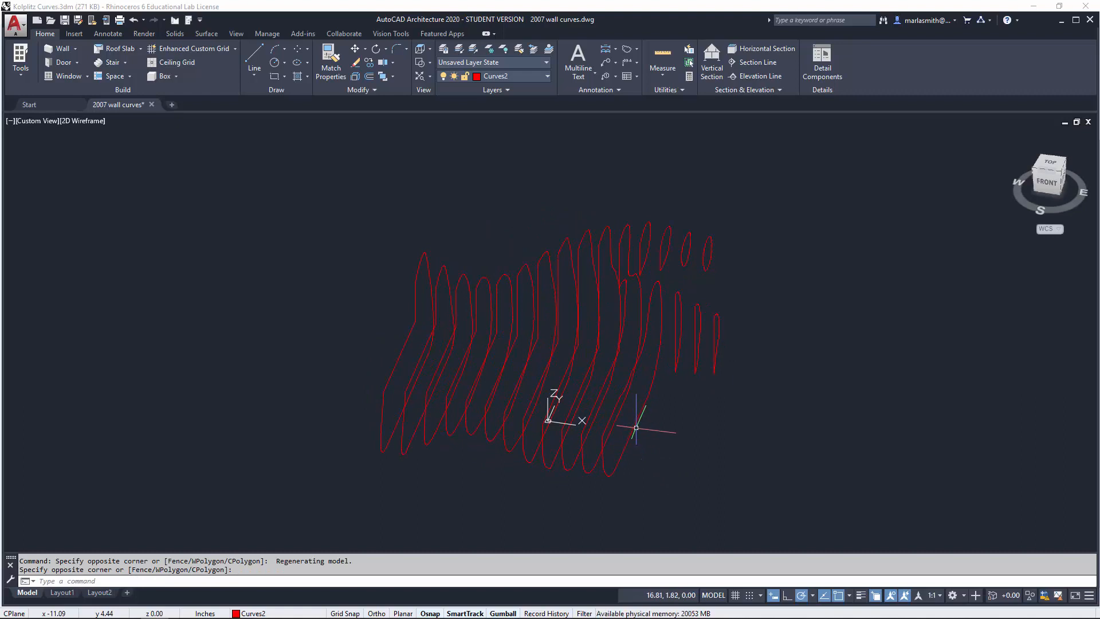
pyautogui.click(633, 426)
pyautogui.click(646, 476)
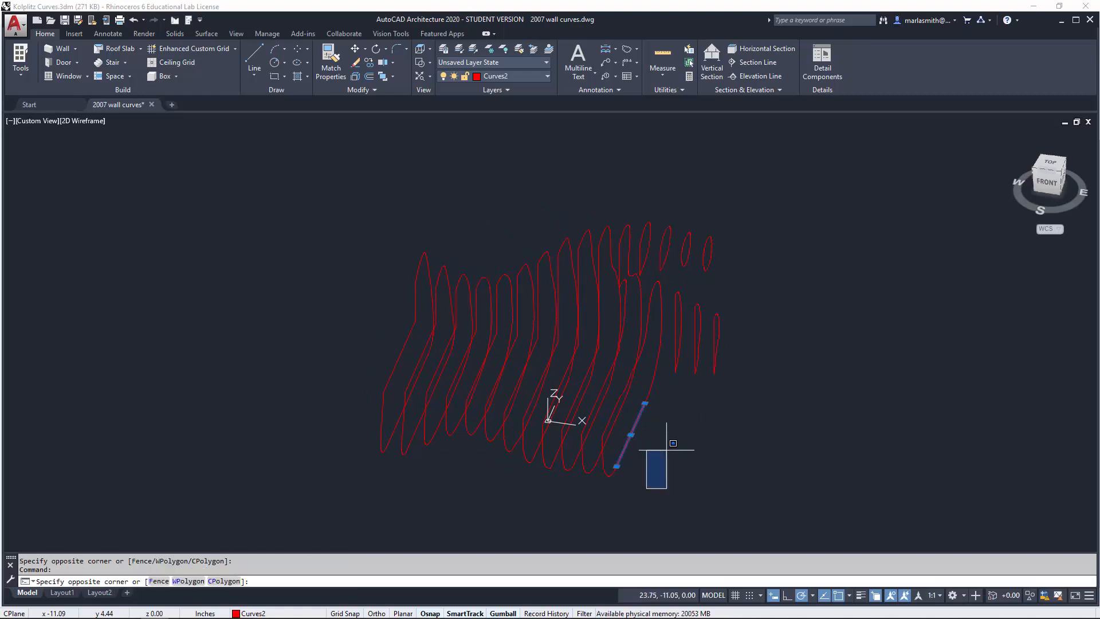
pyautogui.click(751, 282)
pyautogui.click(689, 382)
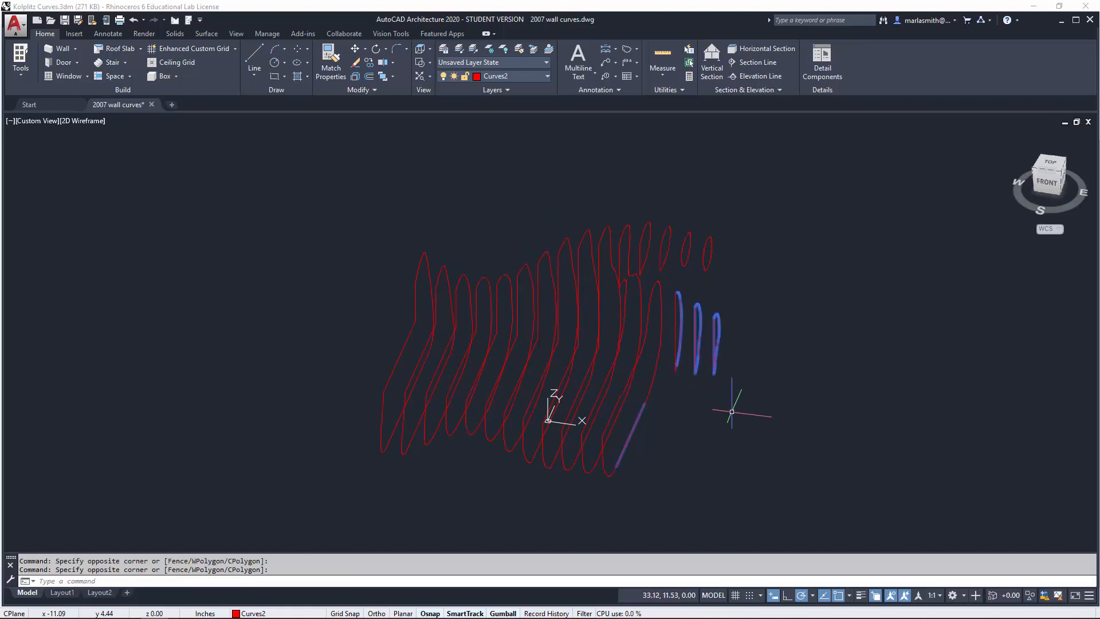
pyautogui.press('Escape')
pyautogui.press('Escape')
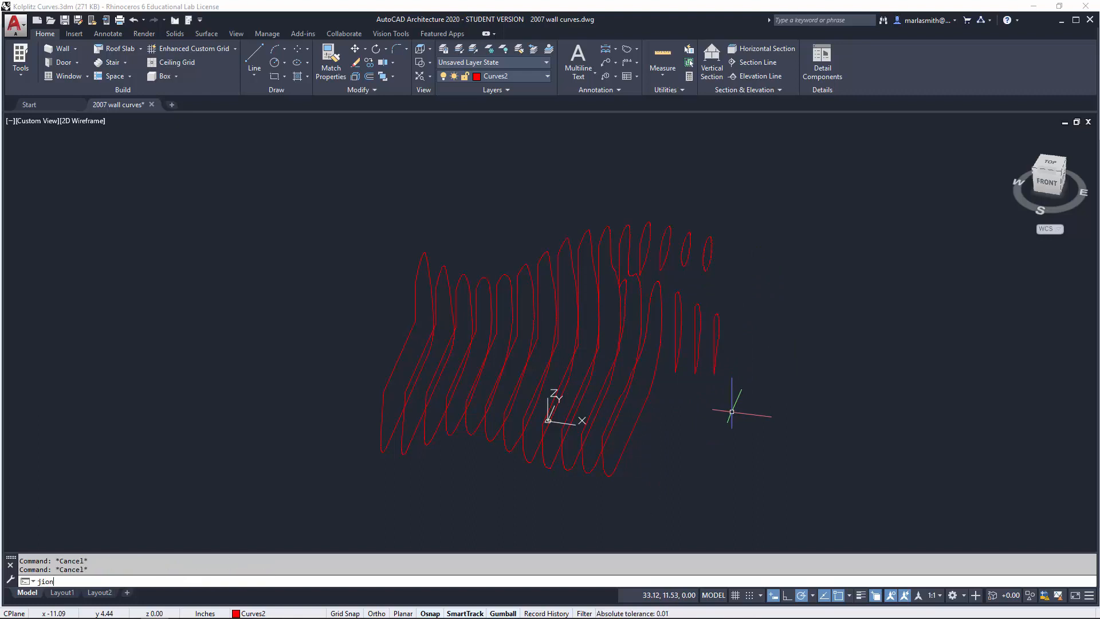
# Join all the line segments of the contour curves and check by selection that individual contours are whole.
pyautogui.write('jion')
pyautogui.press('Return')
pyautogui.click(339, 162)
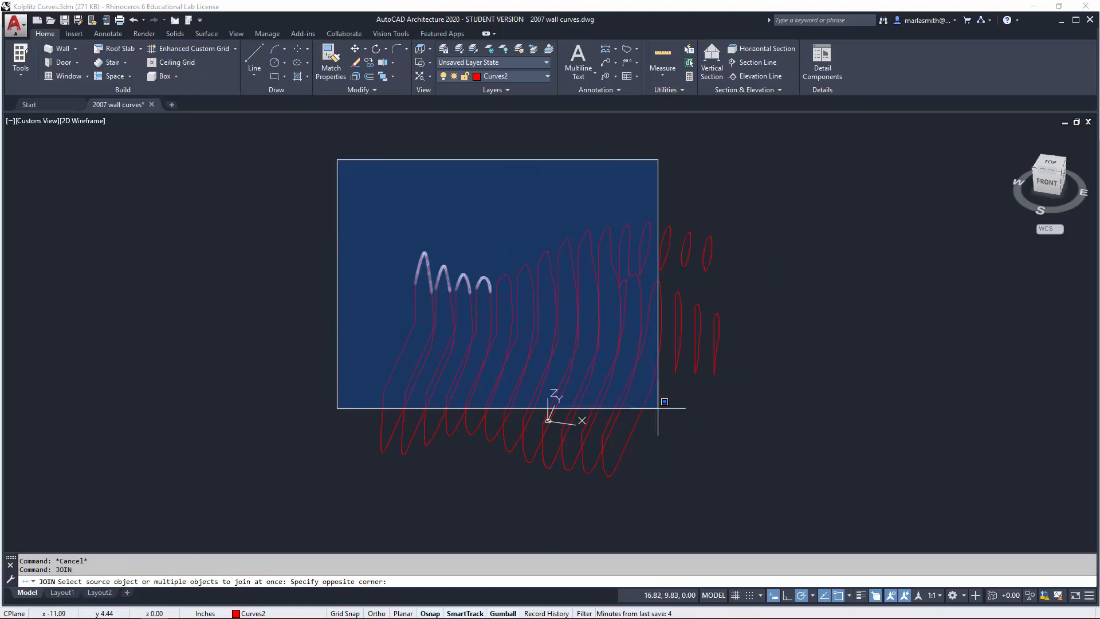
pyautogui.click(810, 495)
pyautogui.press('Return')
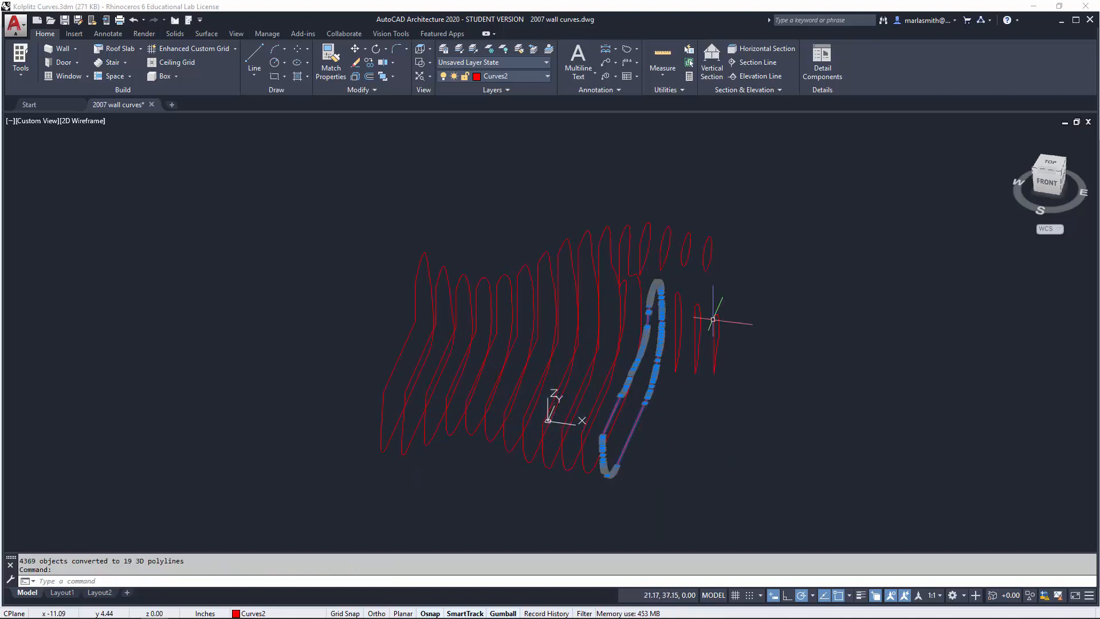
pyautogui.press('Escape')
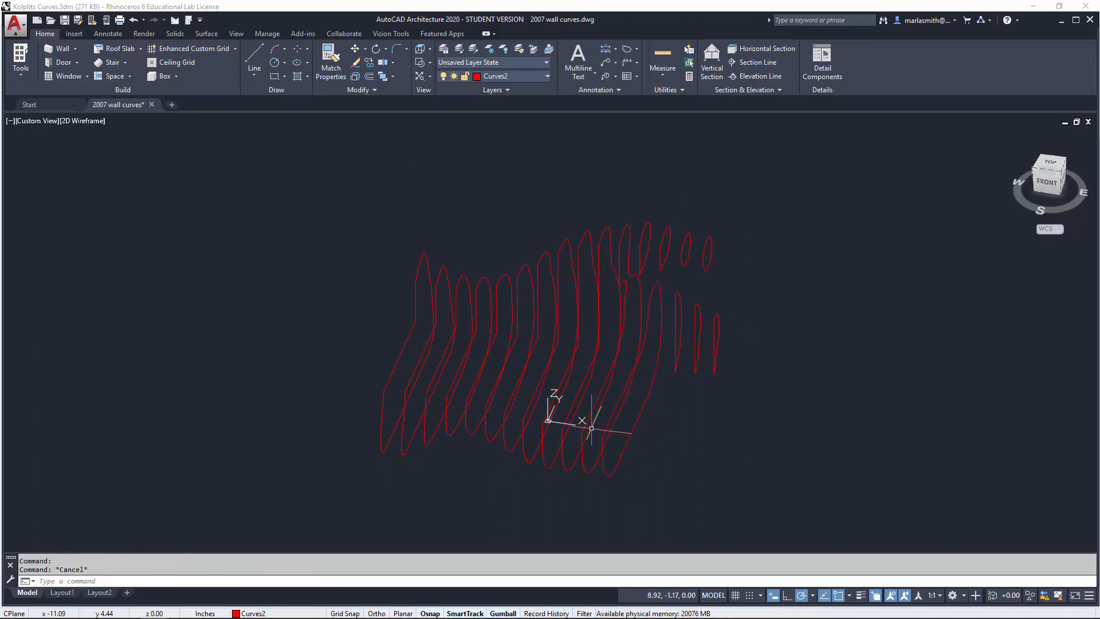
pyautogui.click(594, 404)
pyautogui.click(588, 418)
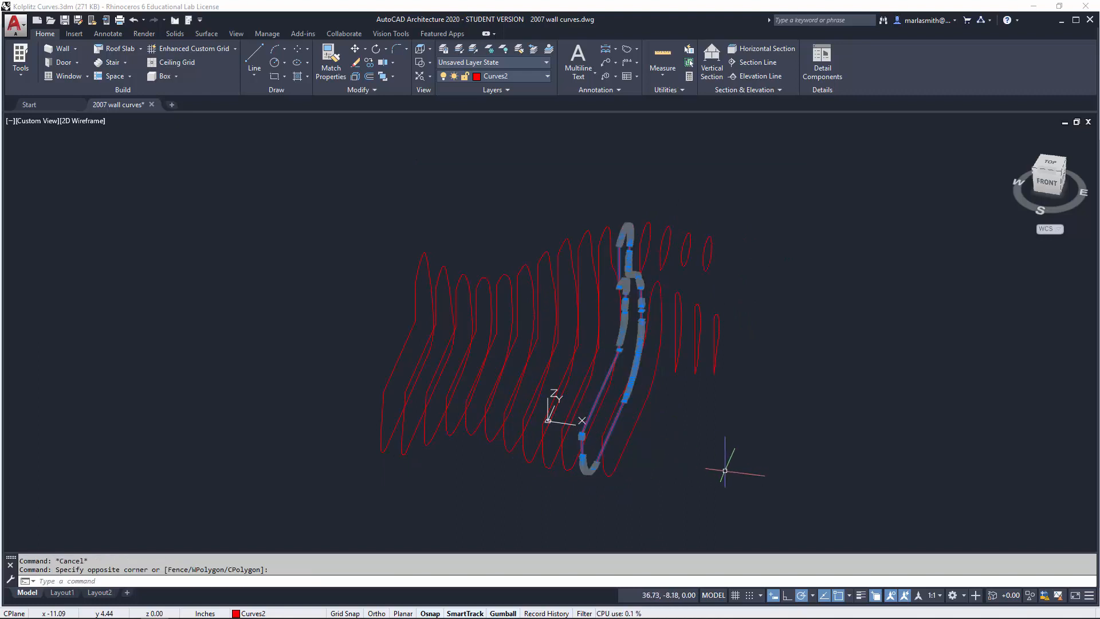
pyautogui.press('Escape')
# Convert all the joined contour curves into regions.
pyautogui.scroll(-4, 484, 246)
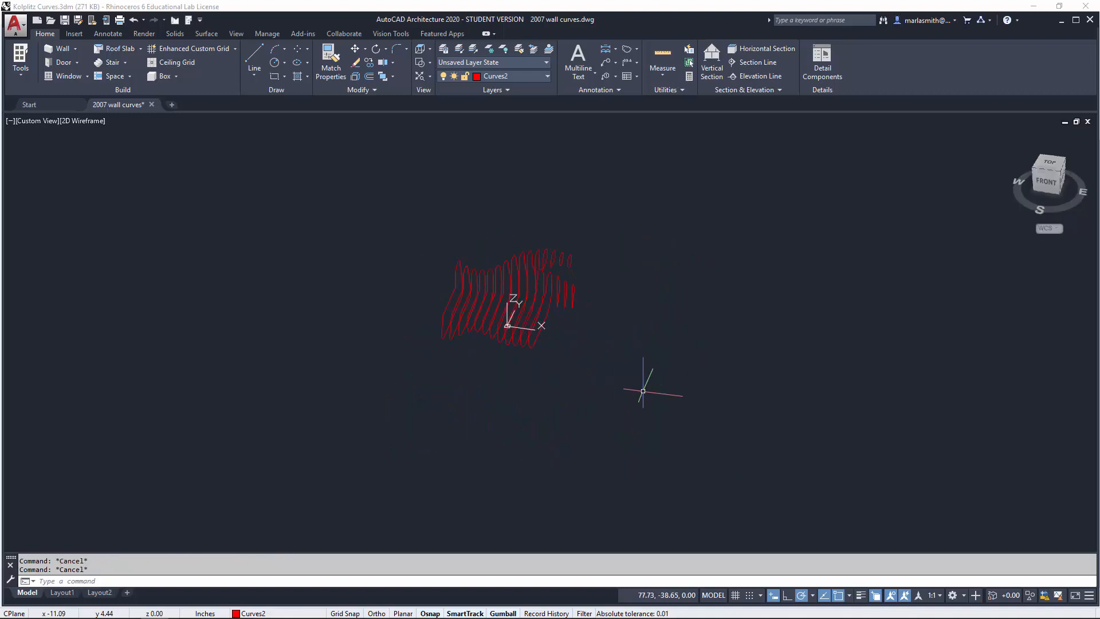
pyautogui.keyDown('shift'); pyautogui.moveTo(655, 411); pyautogui.dragTo(604, 380, button='middle'); pyautogui.keyUp('shift')
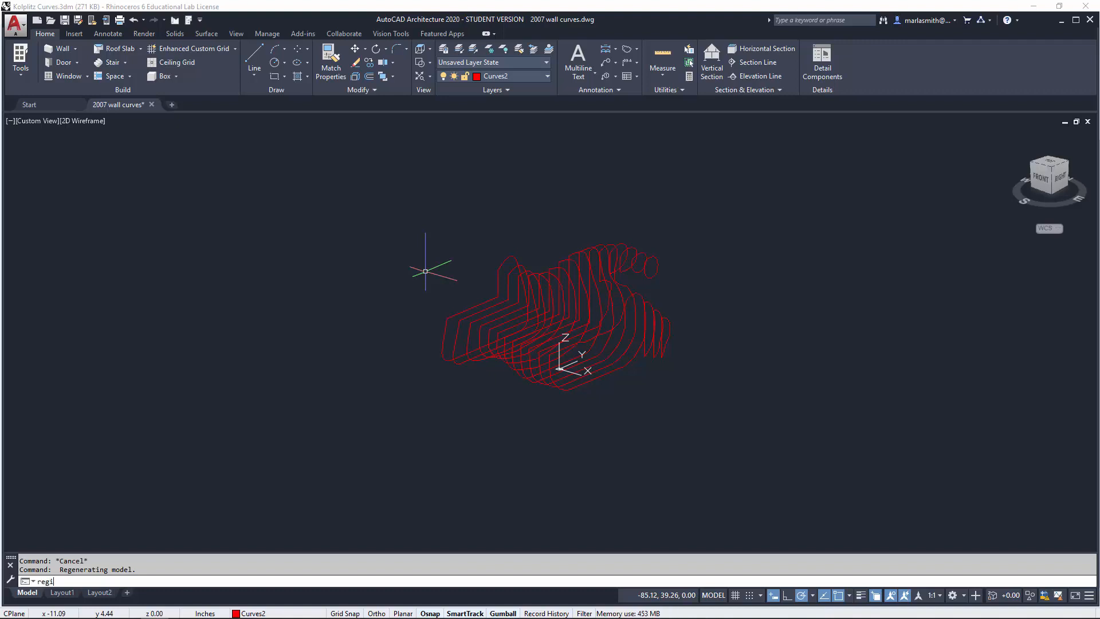
pyautogui.press('Return')
pyautogui.click(408, 190)
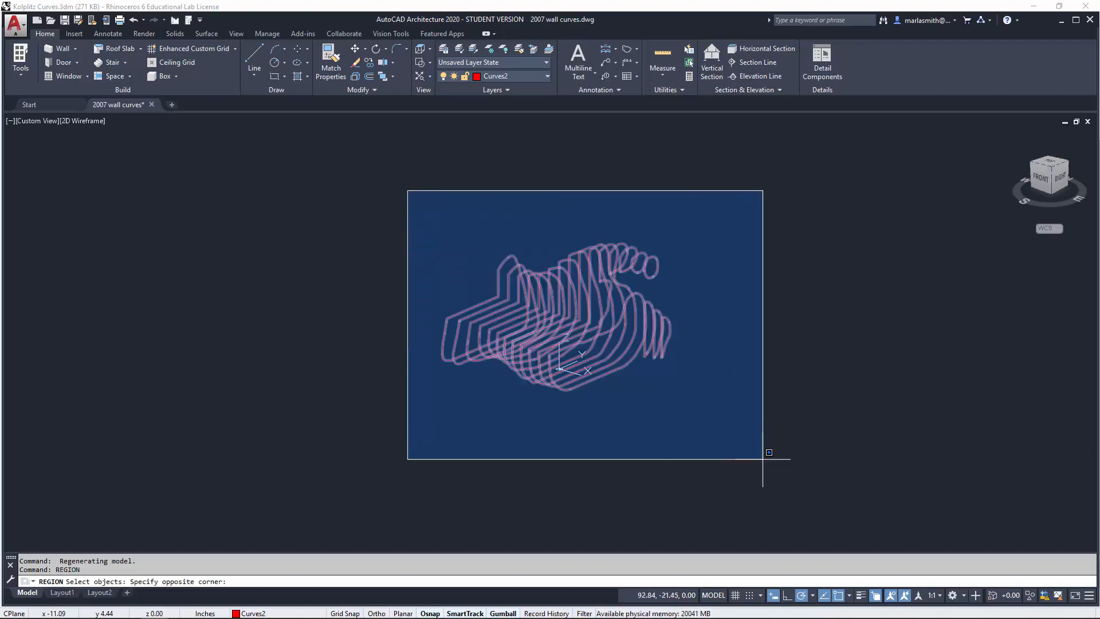
pyautogui.click(789, 486)
pyautogui.press('Return')
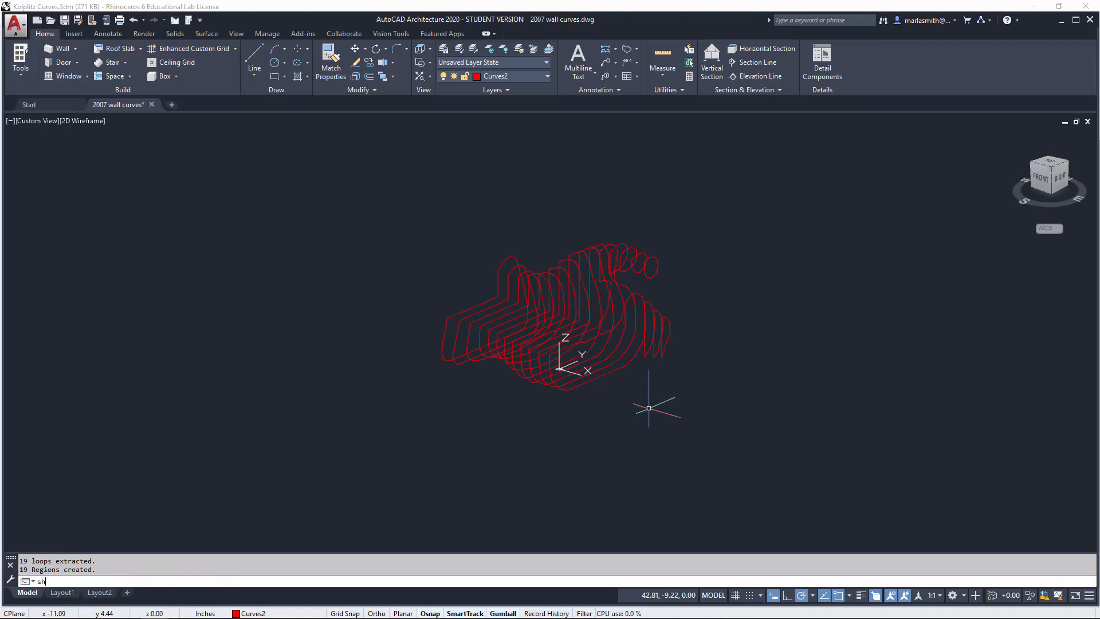
# Display the contour regions as filled faces with the Shade command.
pyautogui.write('shade')
pyautogui.press('Return')
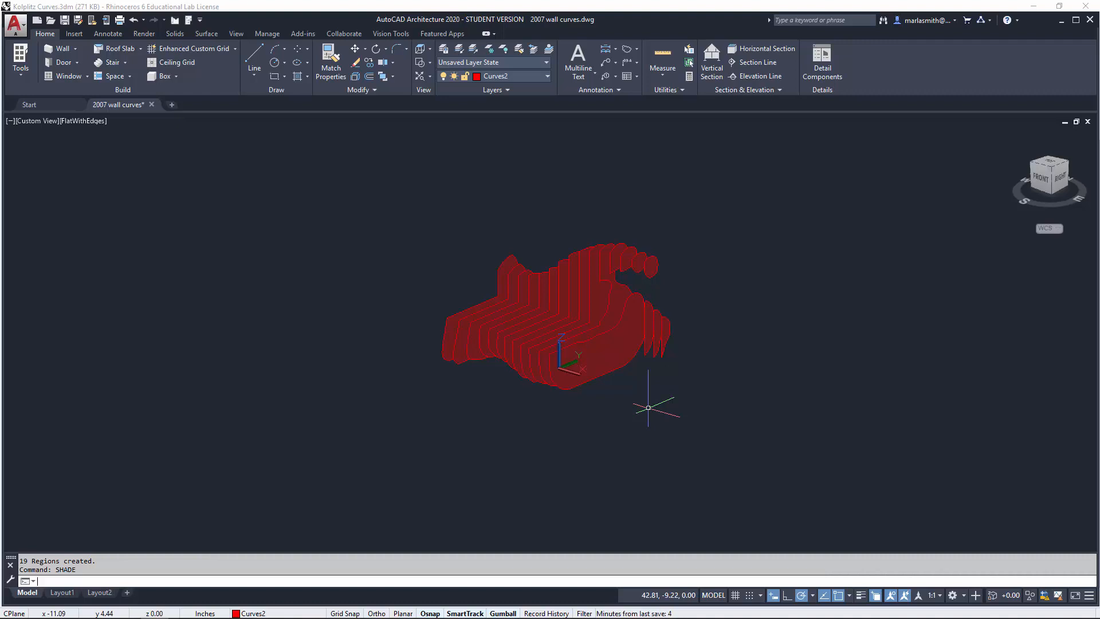
pyautogui.press('Escape')
pyautogui.press('Escape')
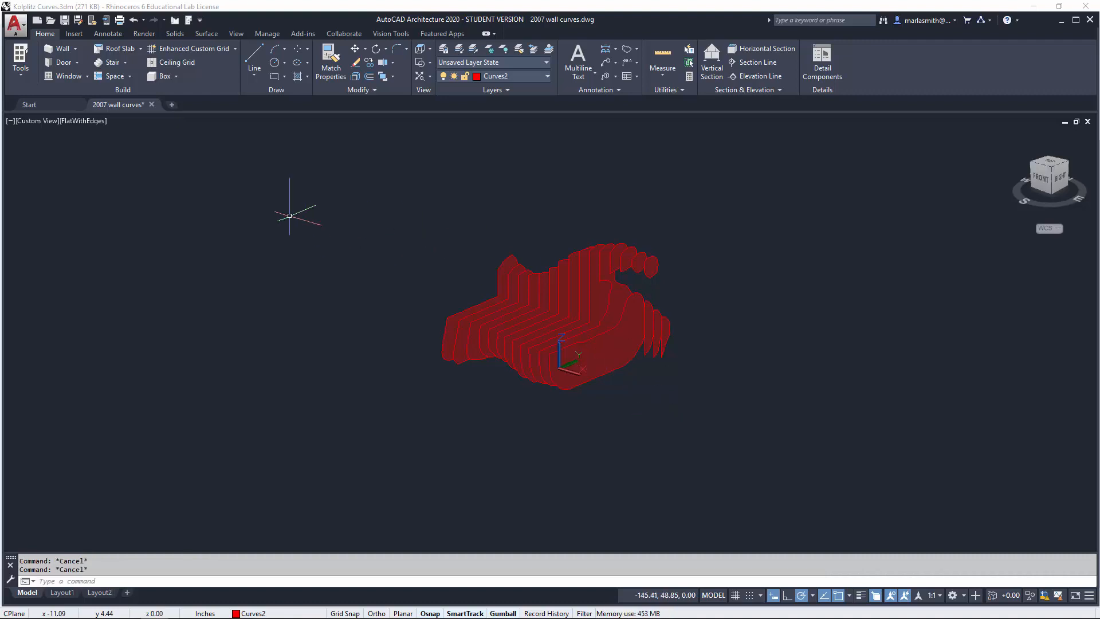
# Scale all the regions by a factor of 25 from the midpoint of the front contour's lower edge.
pyautogui.write('sc')
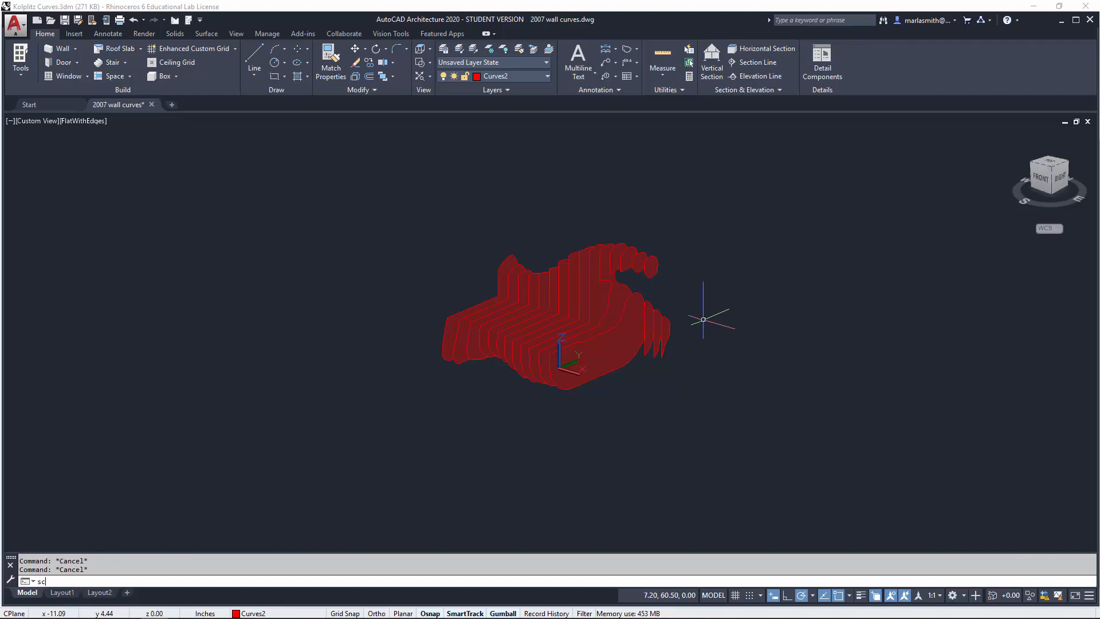
pyautogui.press('Return')
pyautogui.click(758, 189)
pyautogui.click(691, 250)
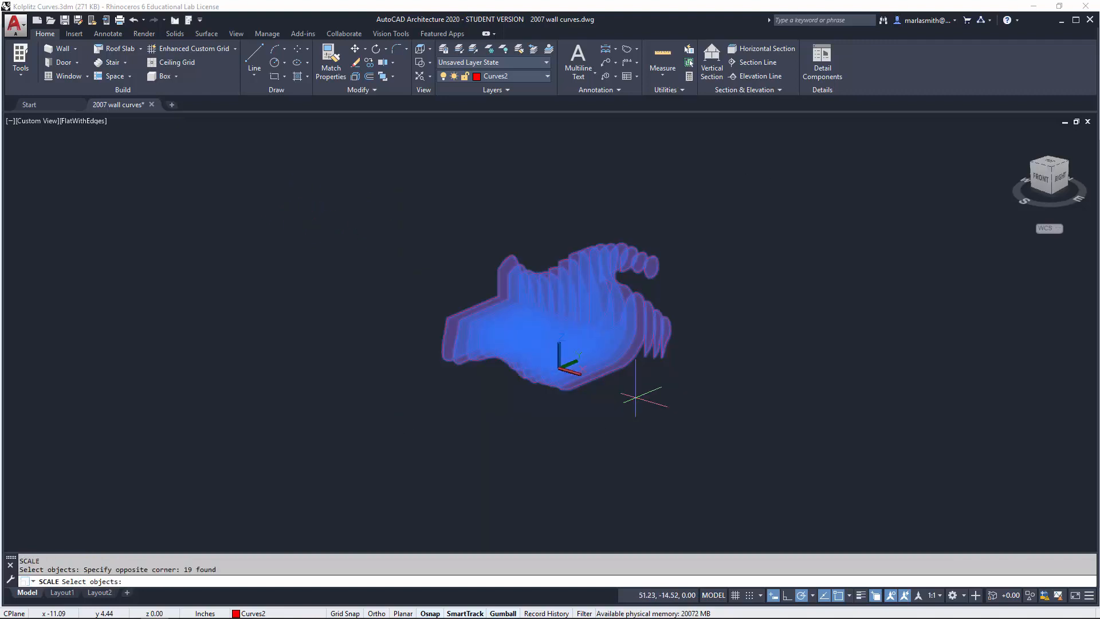
pyautogui.press('Return')
pyautogui.click(596, 379)
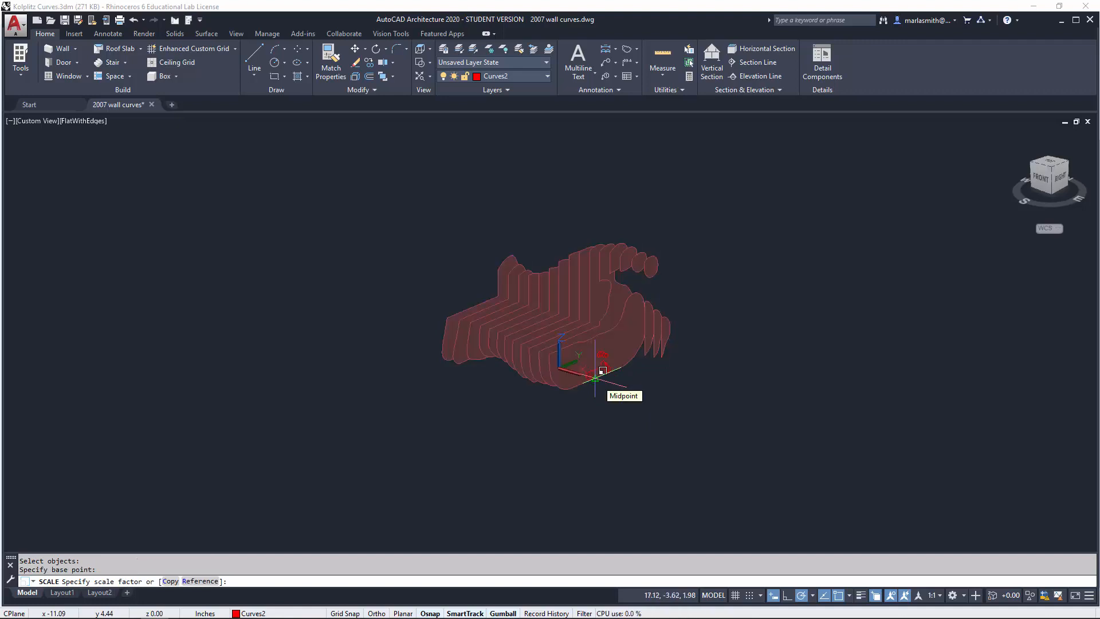
pyautogui.write('25')
pyautogui.press('Return')
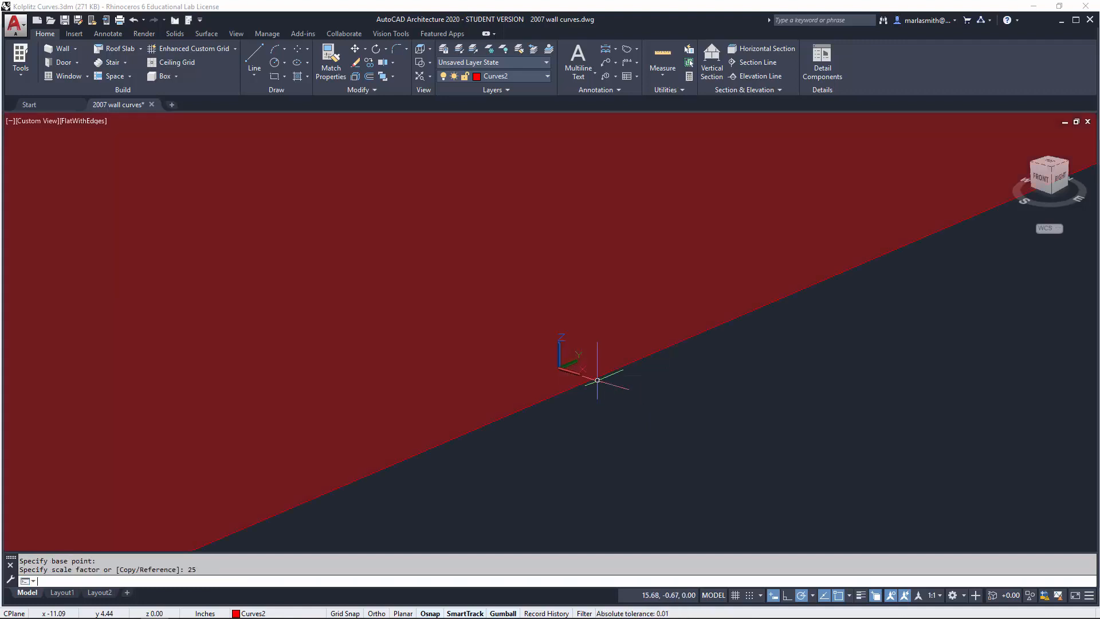
pyautogui.scroll(-8, 598, 380)
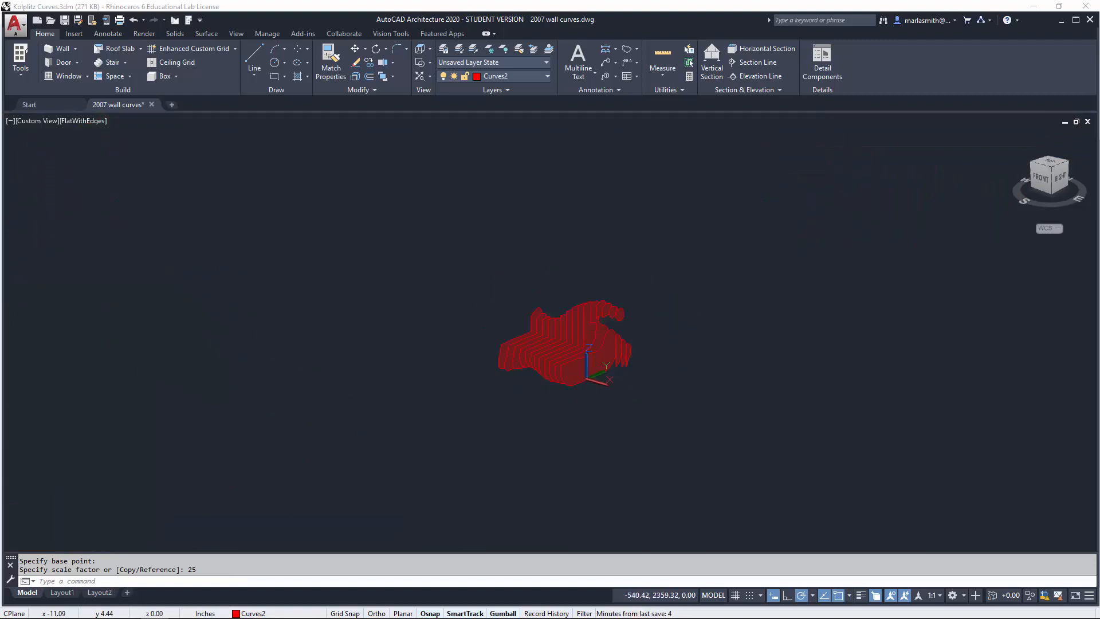
pyautogui.press('Escape')
pyautogui.press('Escape')
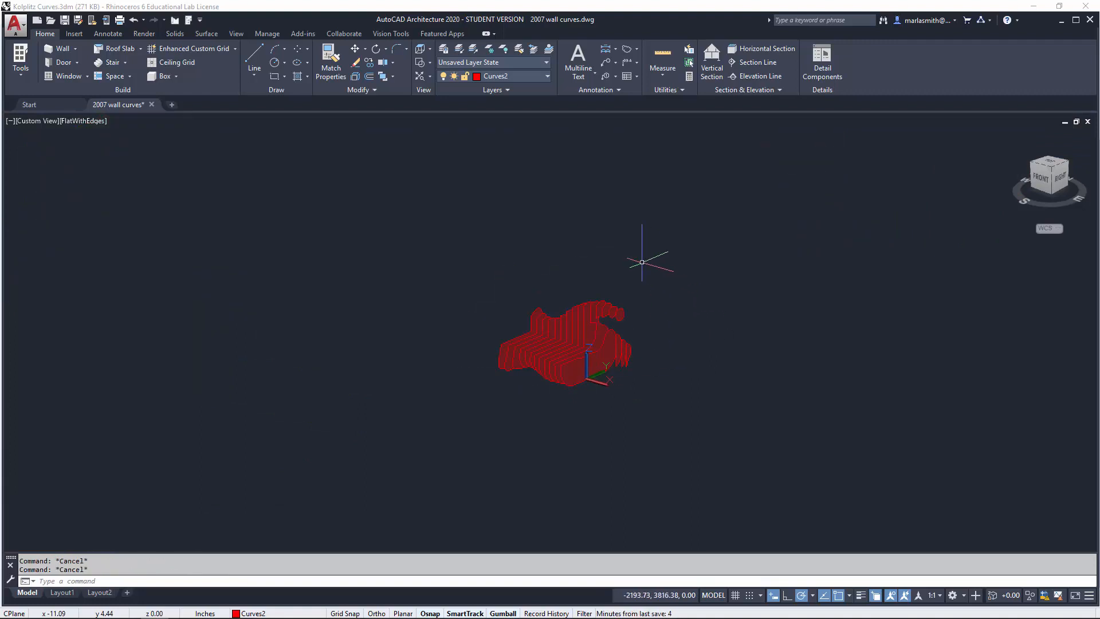
# Export all the scaled regions as an ACIS file named 2007 wall curves.sat in the Rhino to Revit Hack folder.
pyautogui.write('export')
pyautogui.press('Return')
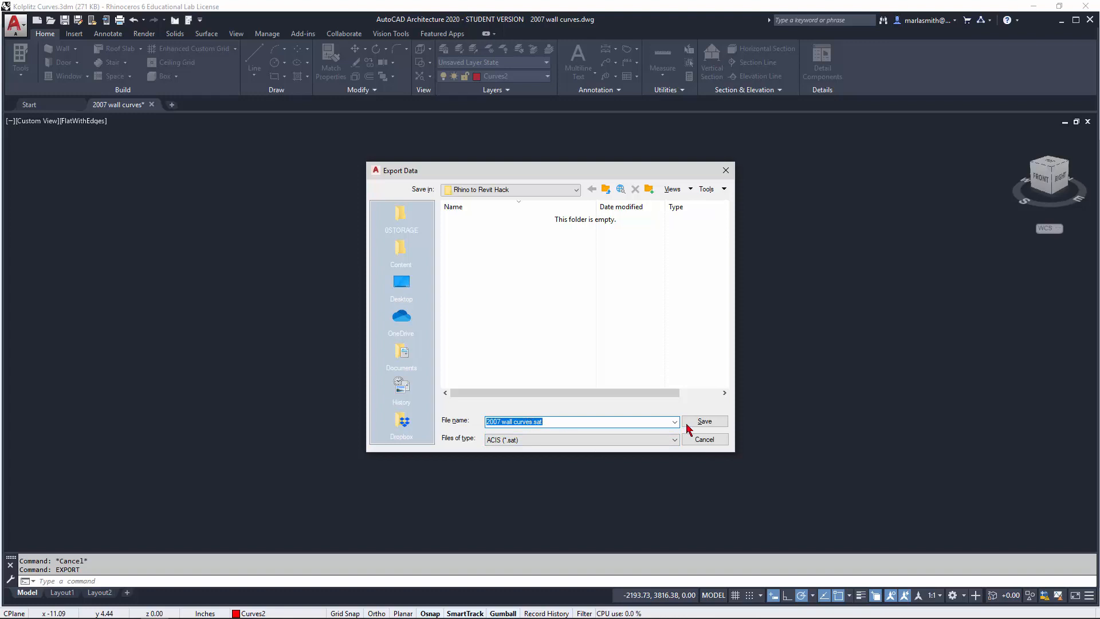
pyautogui.click(705, 421)
pyautogui.click(688, 242)
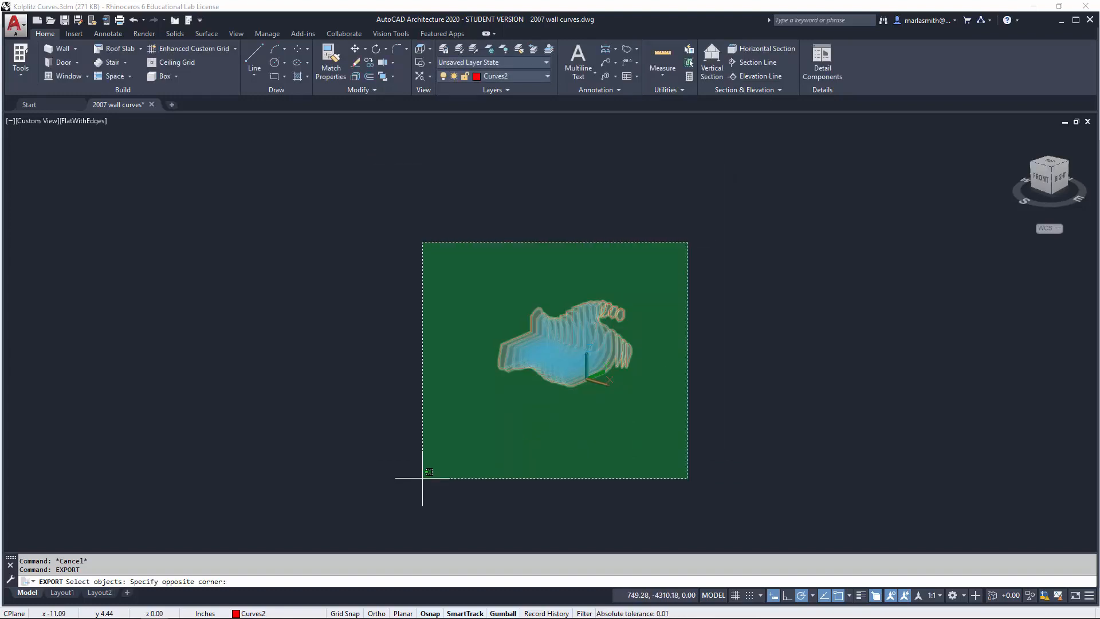
pyautogui.click(423, 478)
pyautogui.press('Return')
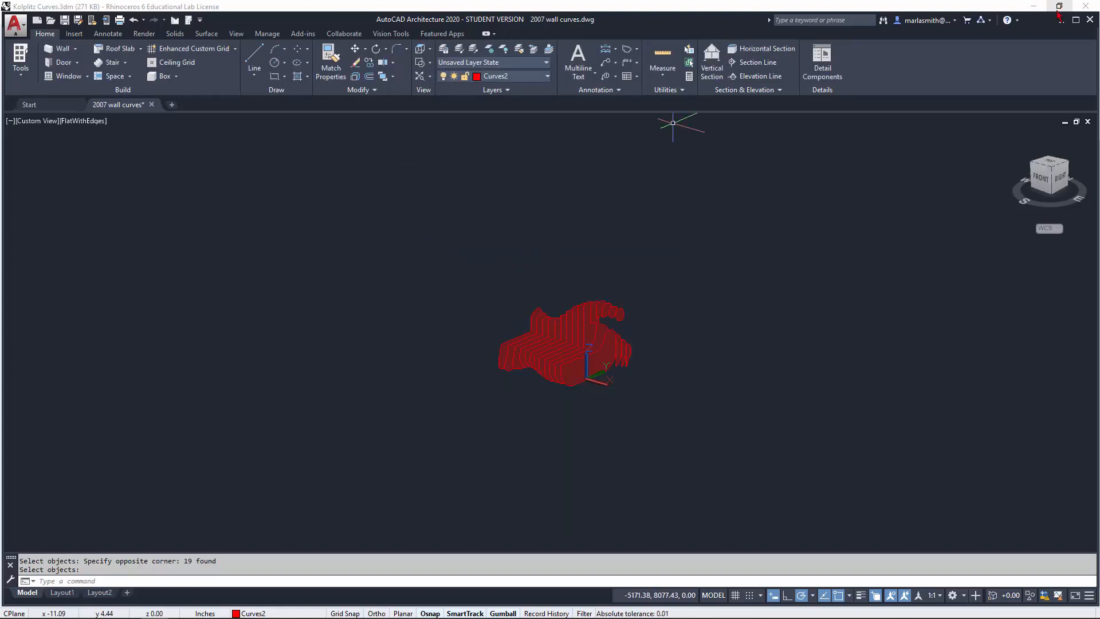
# Switch to Revit and close the open Project12 project and Family7 mass family without saving their changes.
pyautogui.click(1036, 7)
pyautogui.moveTo(140, 617)
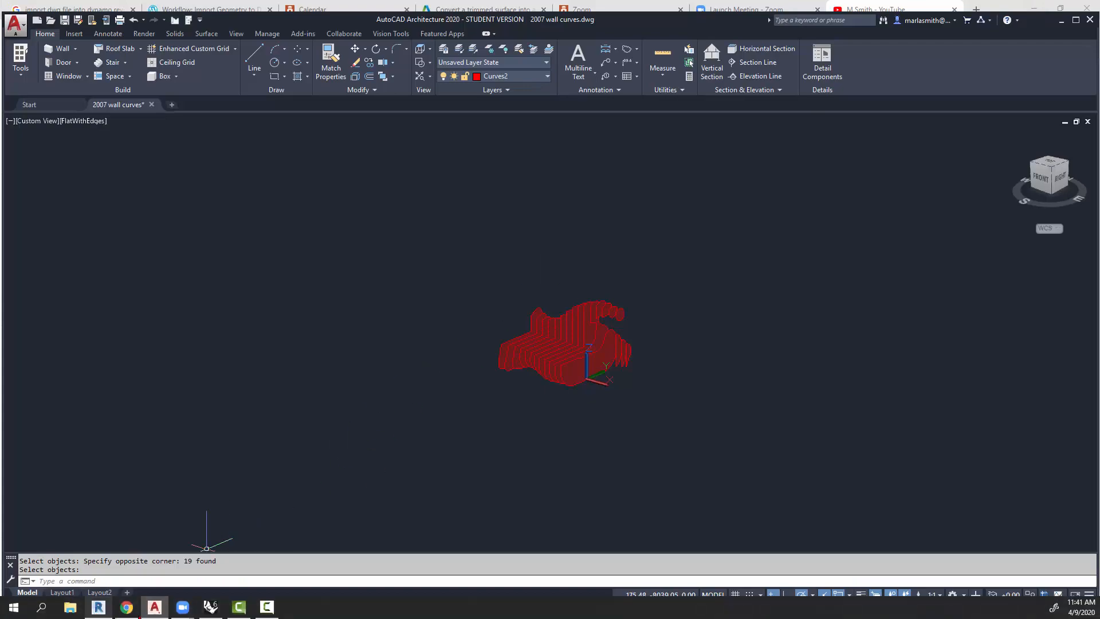
pyautogui.click(101, 612)
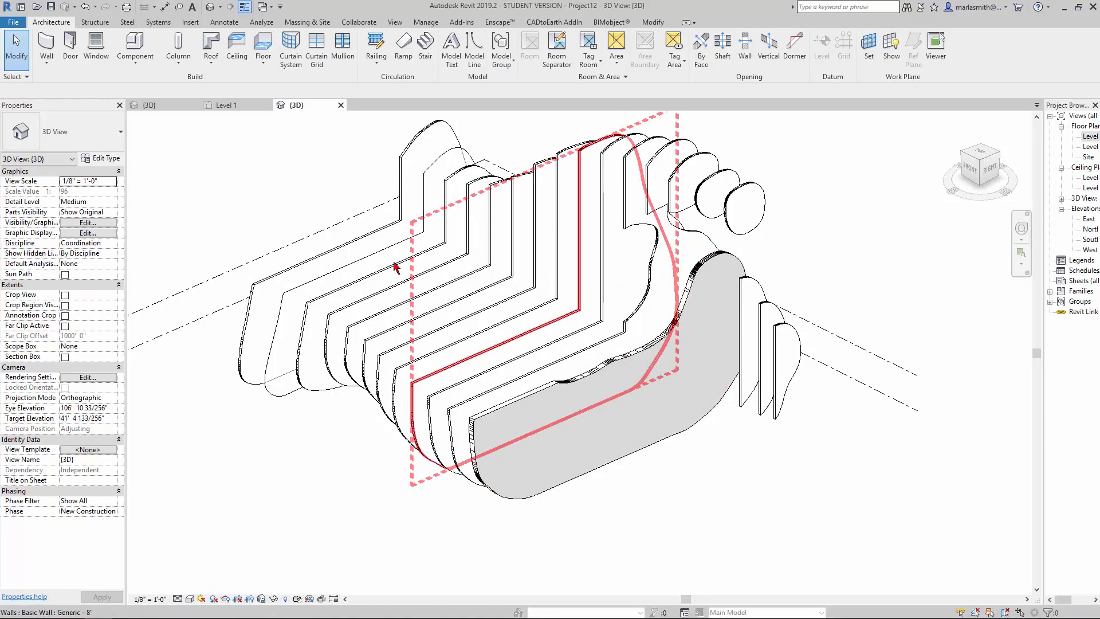
pyautogui.scroll(-3, 460, 420)
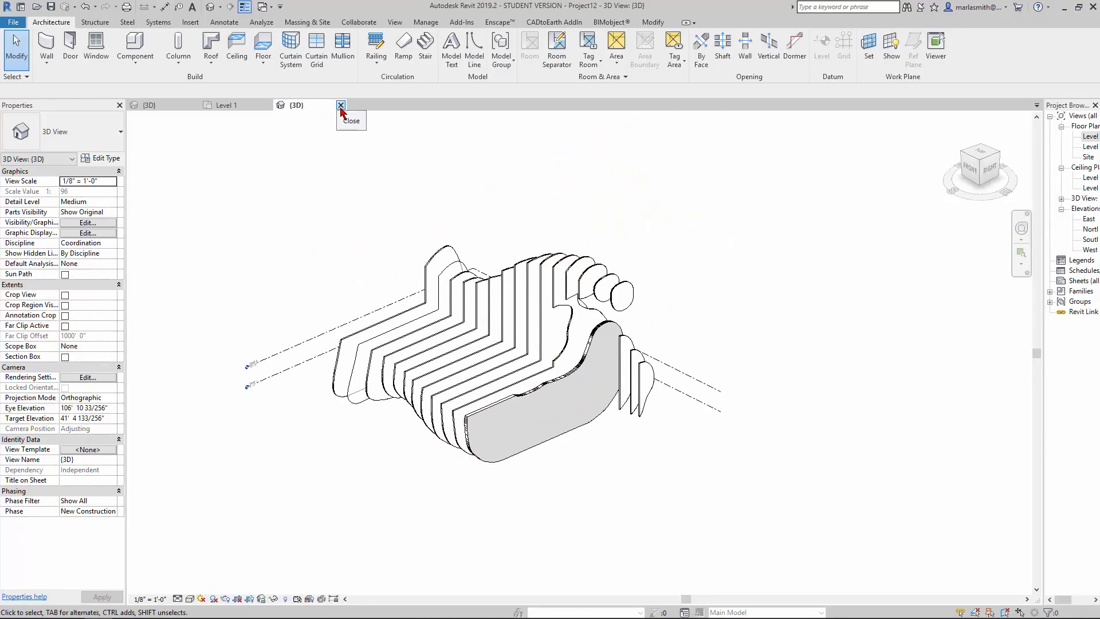
pyautogui.click(340, 105)
pyautogui.click(267, 105)
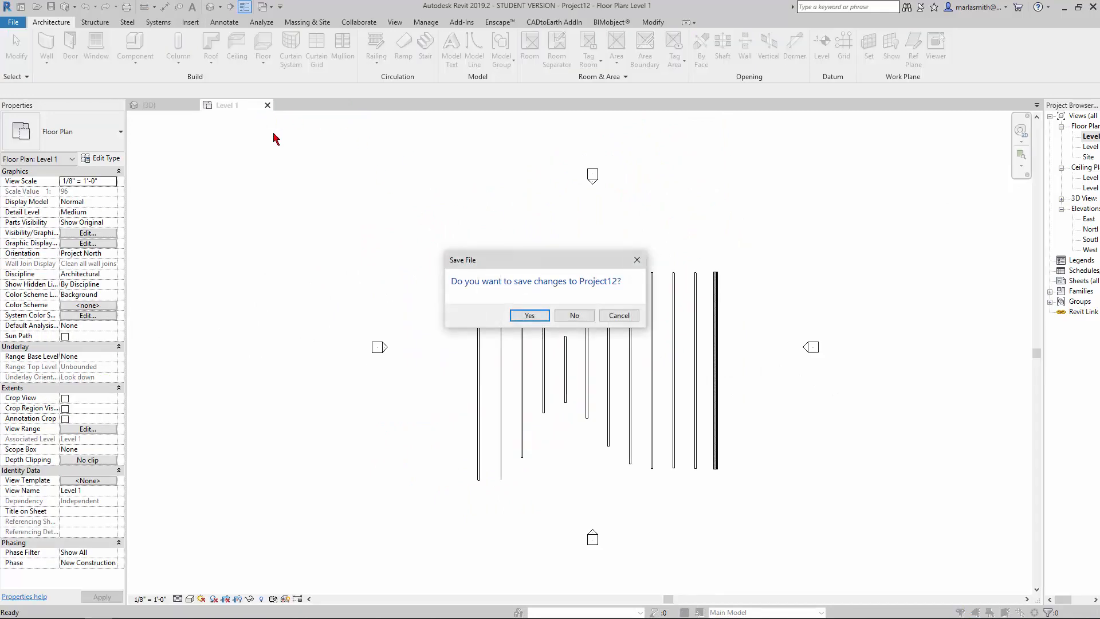
pyautogui.click(574, 316)
pyautogui.click(193, 105)
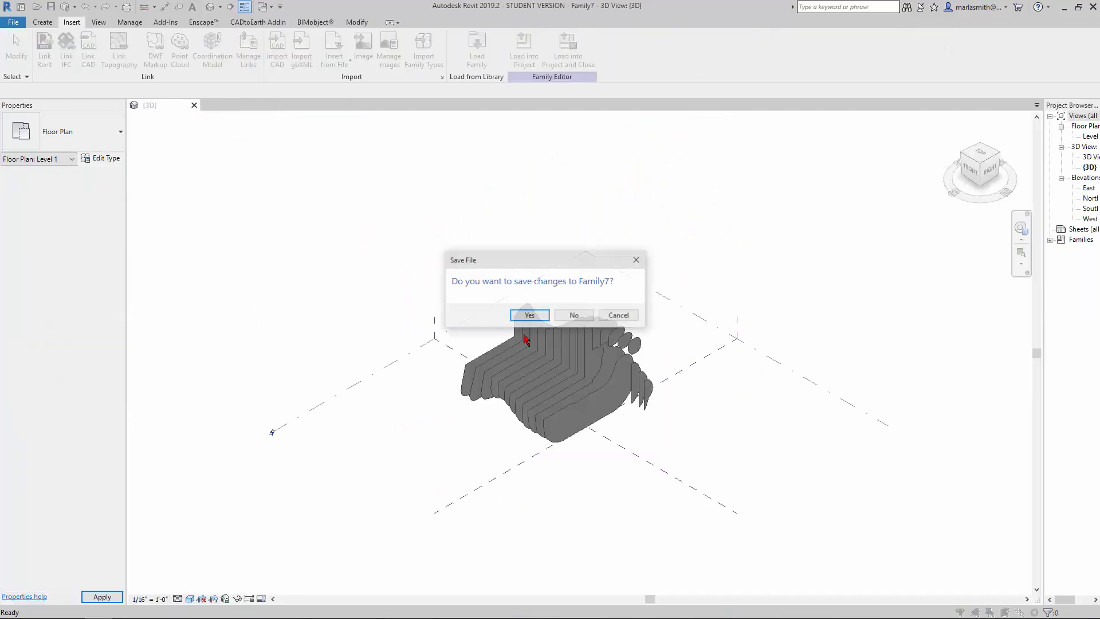
pyautogui.click(573, 316)
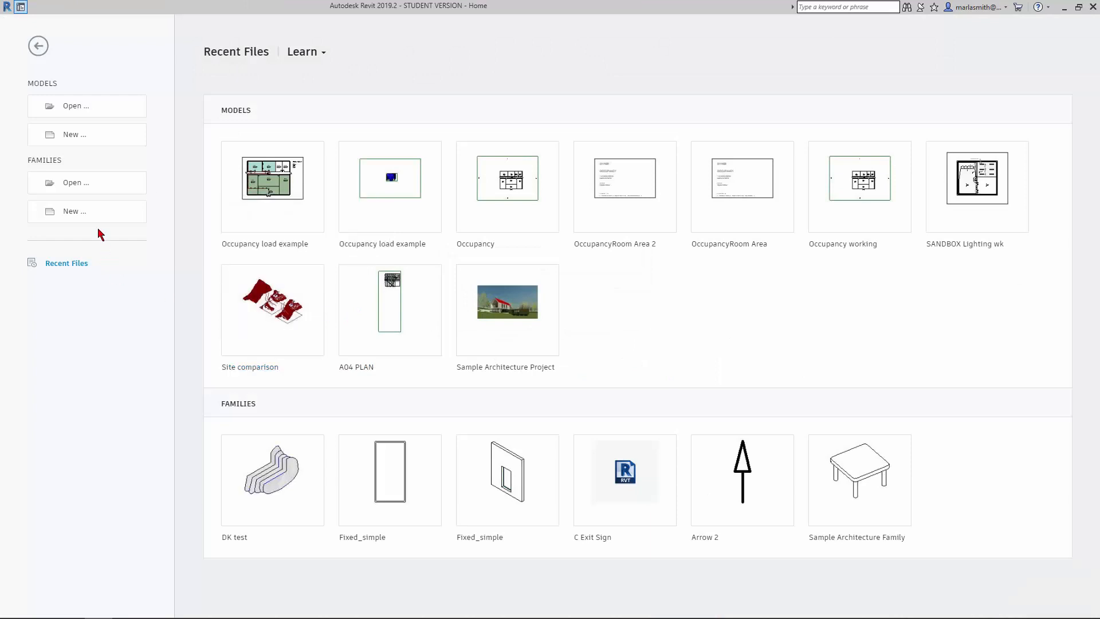
# Create a new family from the CMass White.rft template in the Conceptual Mass folder.
pyautogui.click(70, 212)
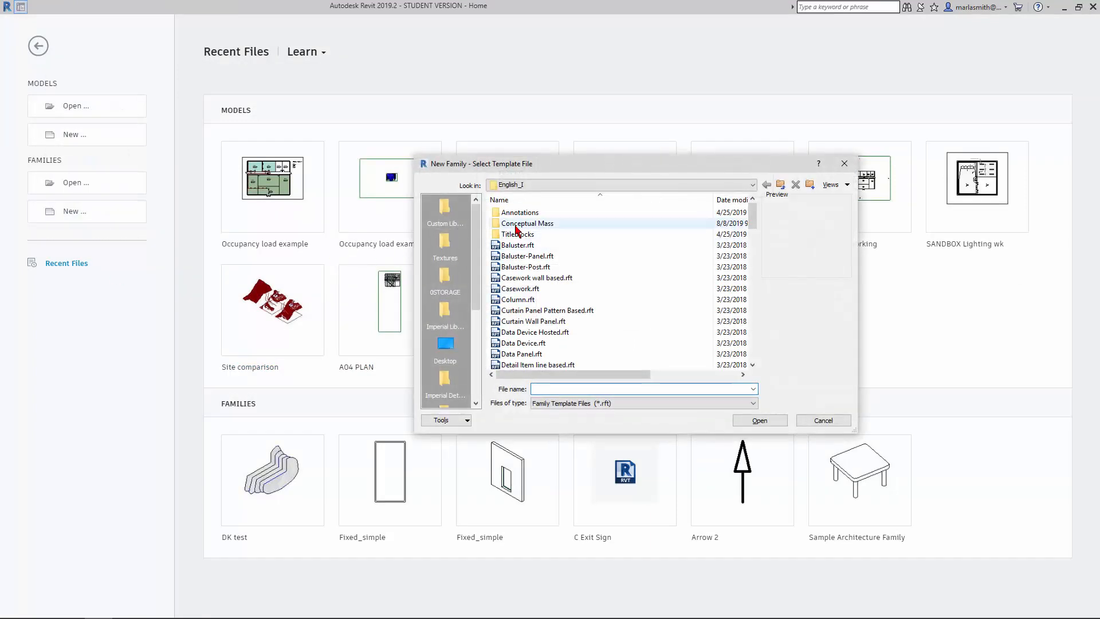
pyautogui.doubleClick(517, 225)
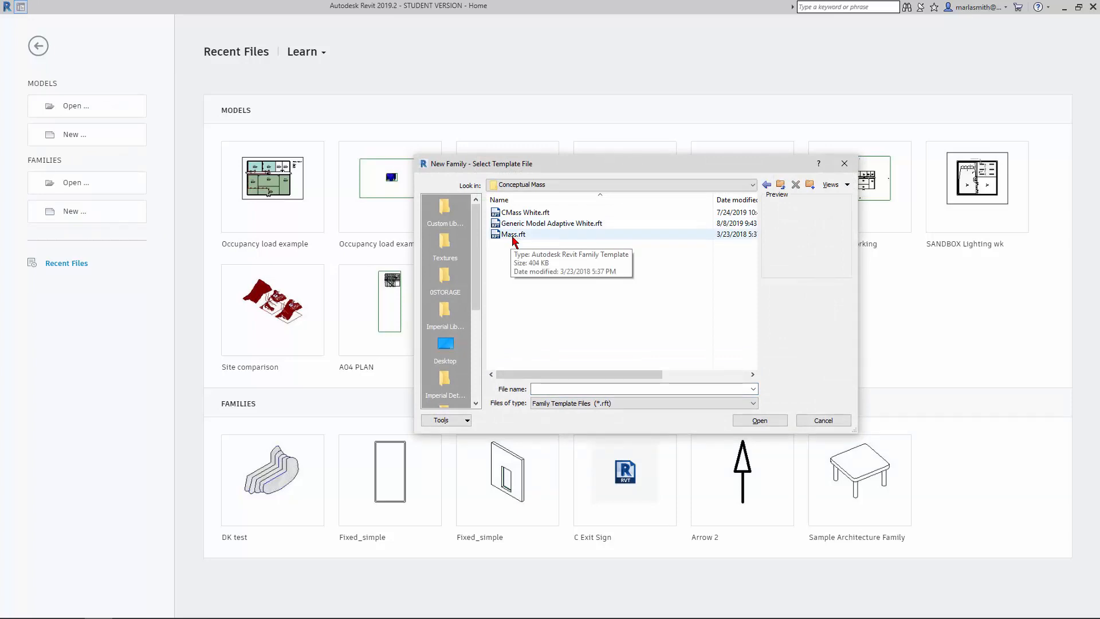
pyautogui.click(518, 214)
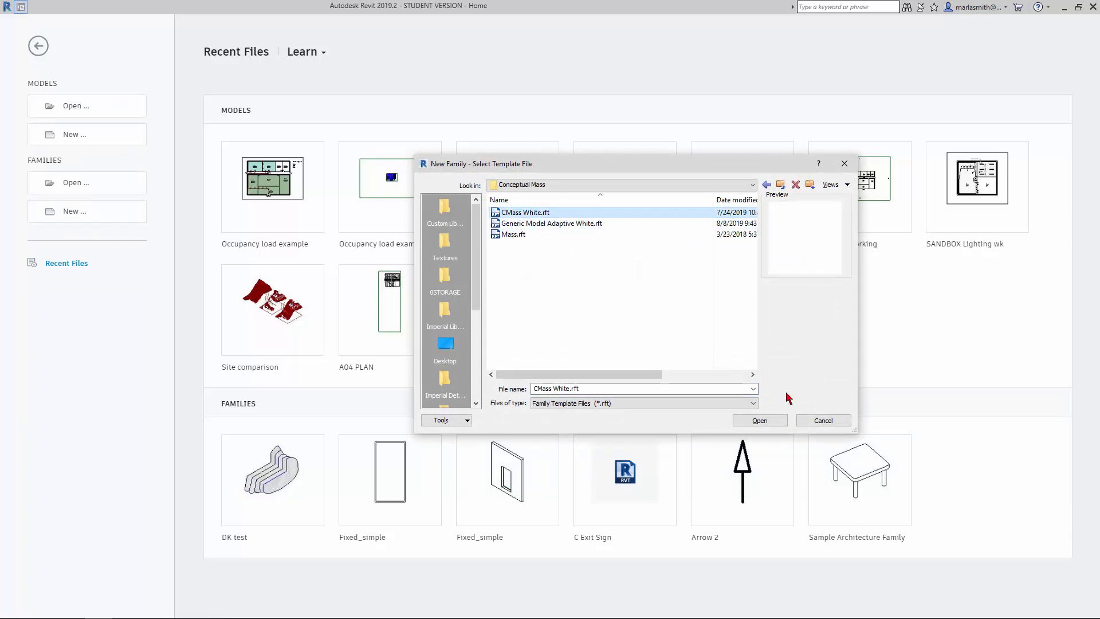
pyautogui.click(760, 421)
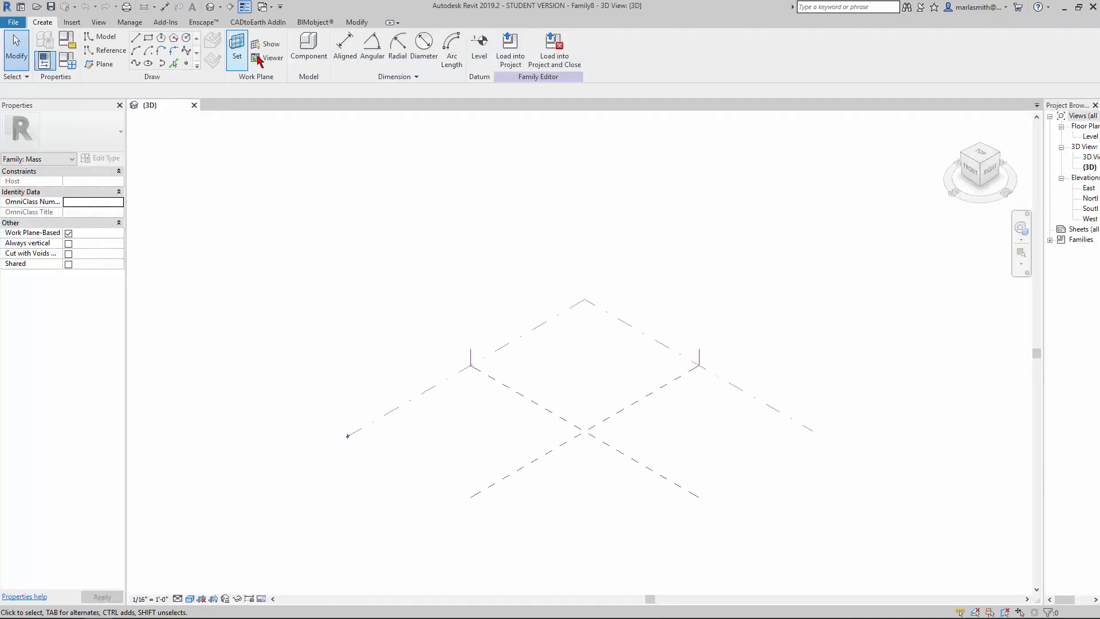
# Import the CAD file 2007 wall curves.sat from the Rhino to Revit Hack folder on the desktop as category Mass.
pyautogui.click(76, 25)
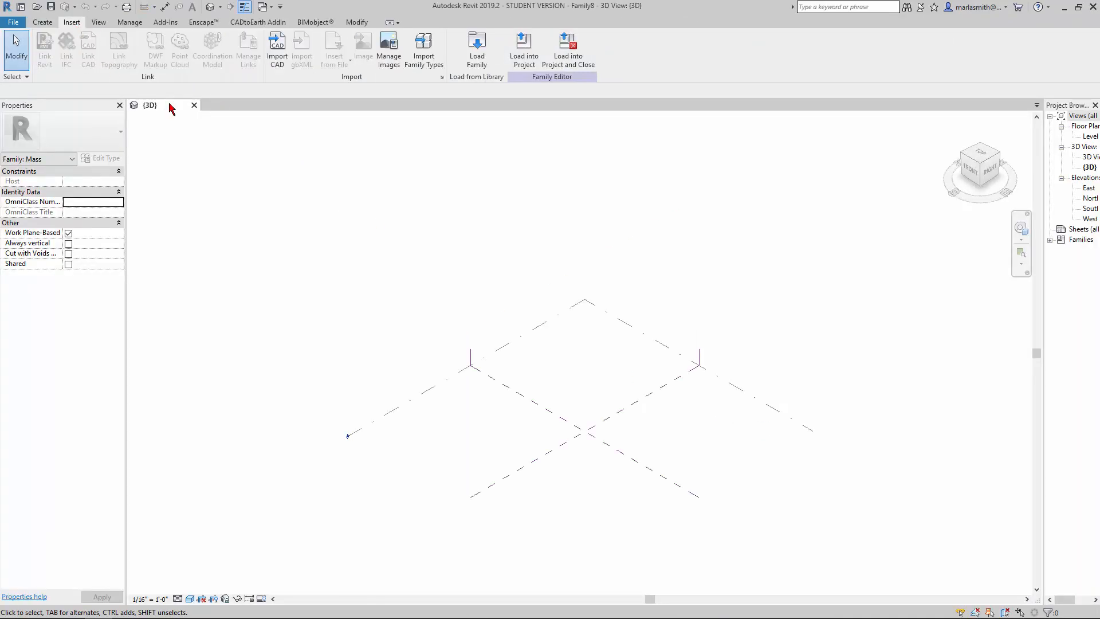
pyautogui.click(278, 51)
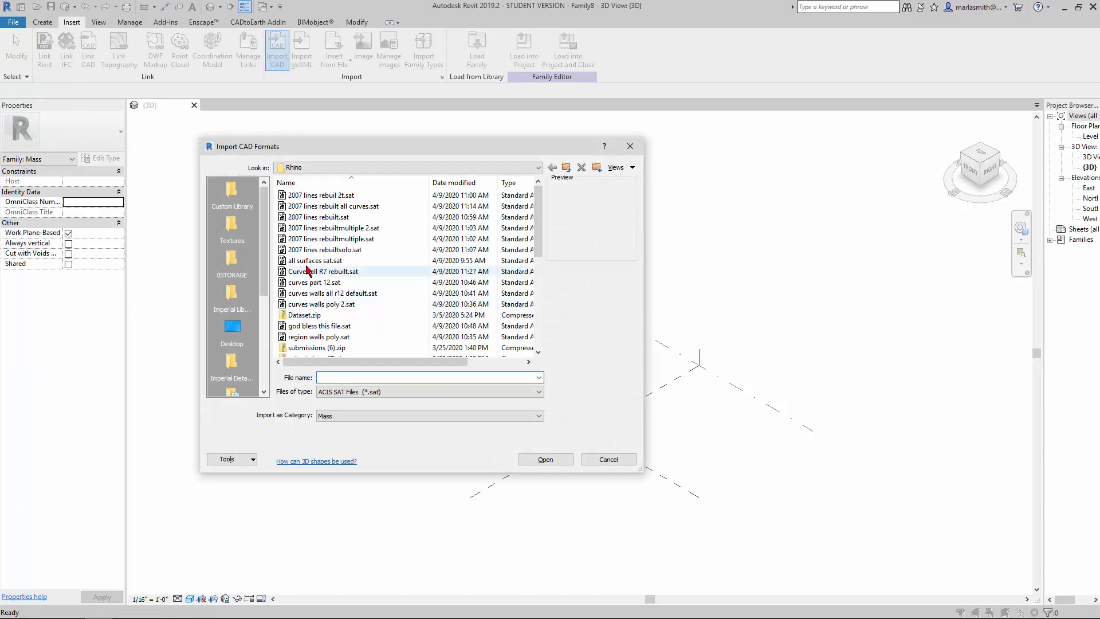
pyautogui.click(567, 168)
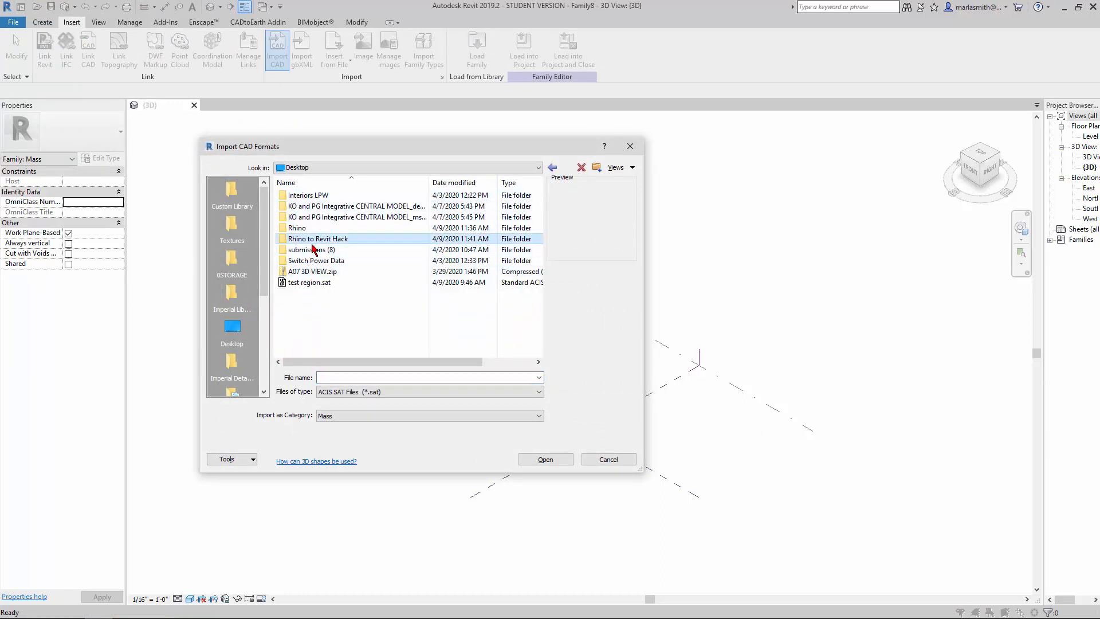
pyautogui.doubleClick(313, 239)
pyautogui.click(310, 196)
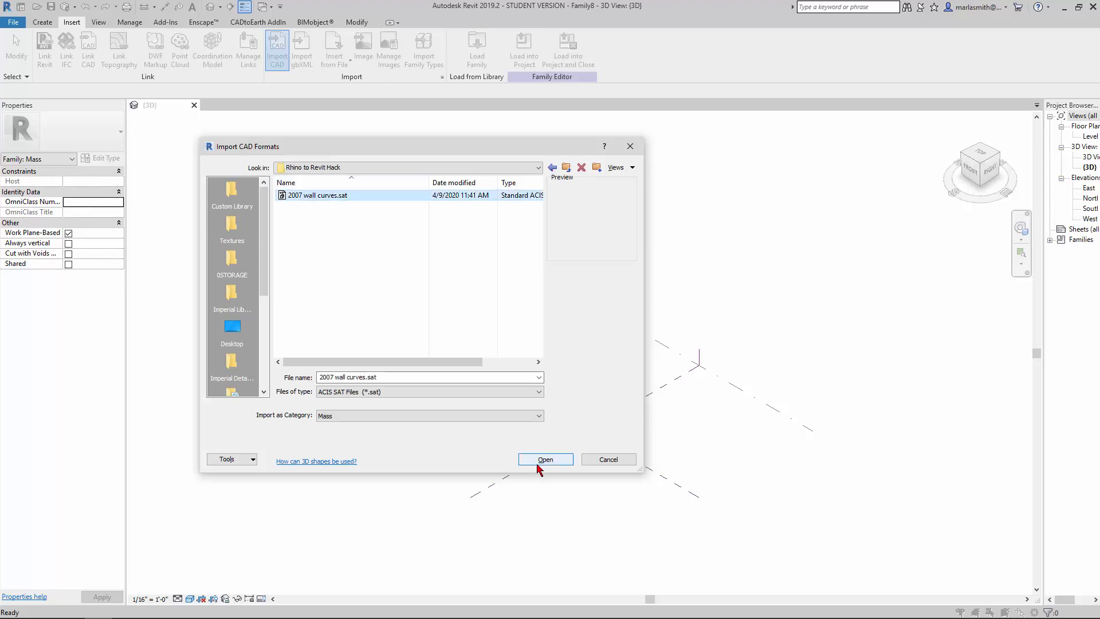
pyautogui.click(544, 459)
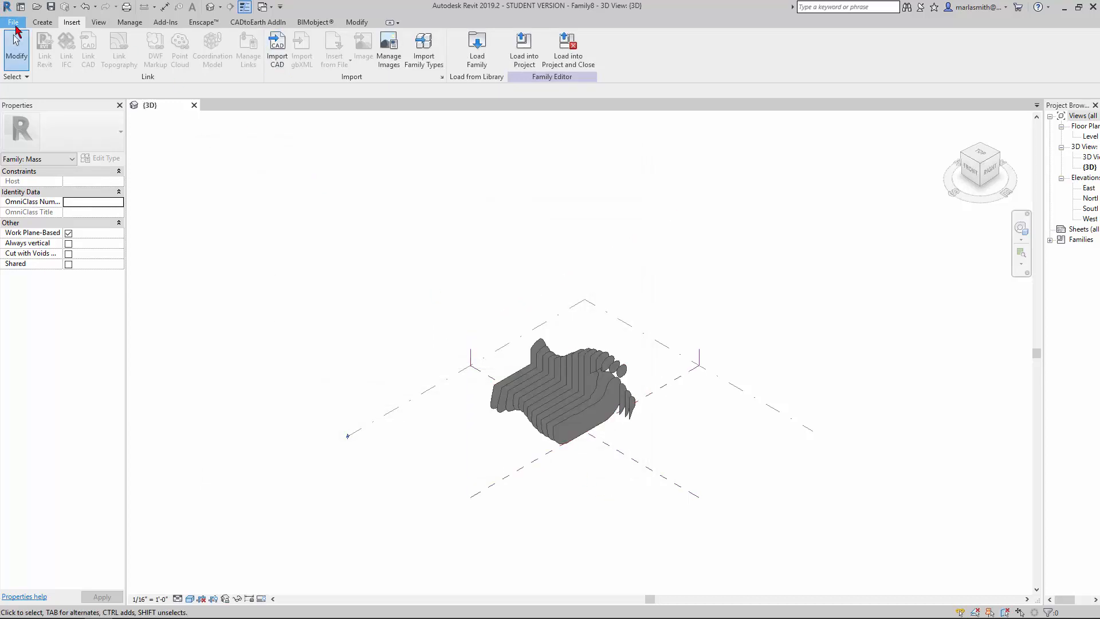
# Create a new project alongside the mass family.
pyautogui.click(13, 22)
pyautogui.moveTo(46, 66)
pyautogui.click(96, 74)
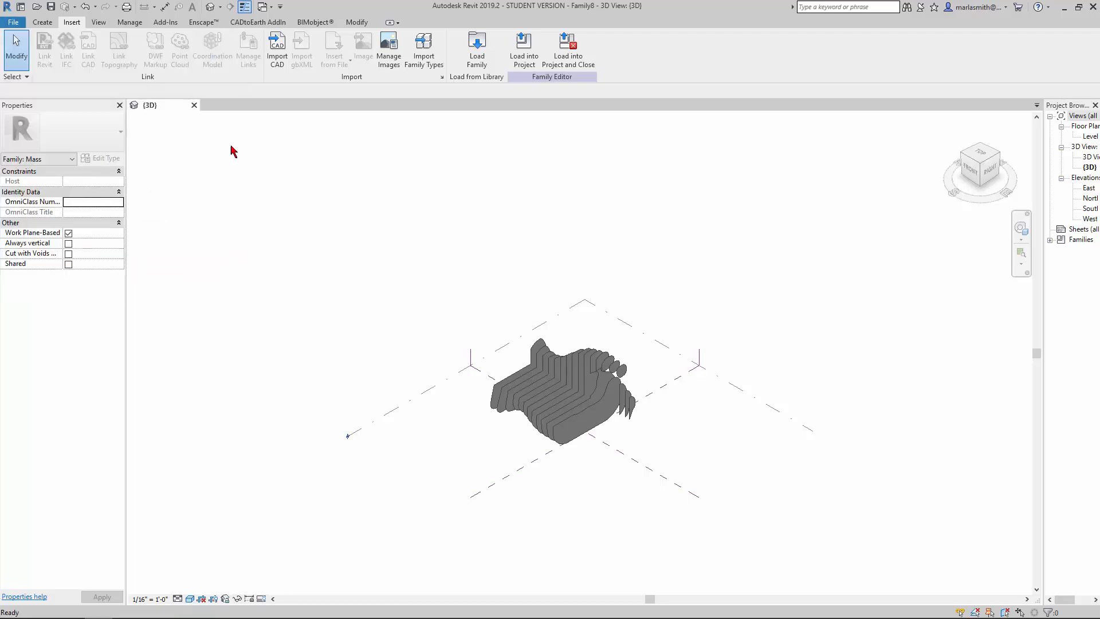
pyautogui.click(422, 304)
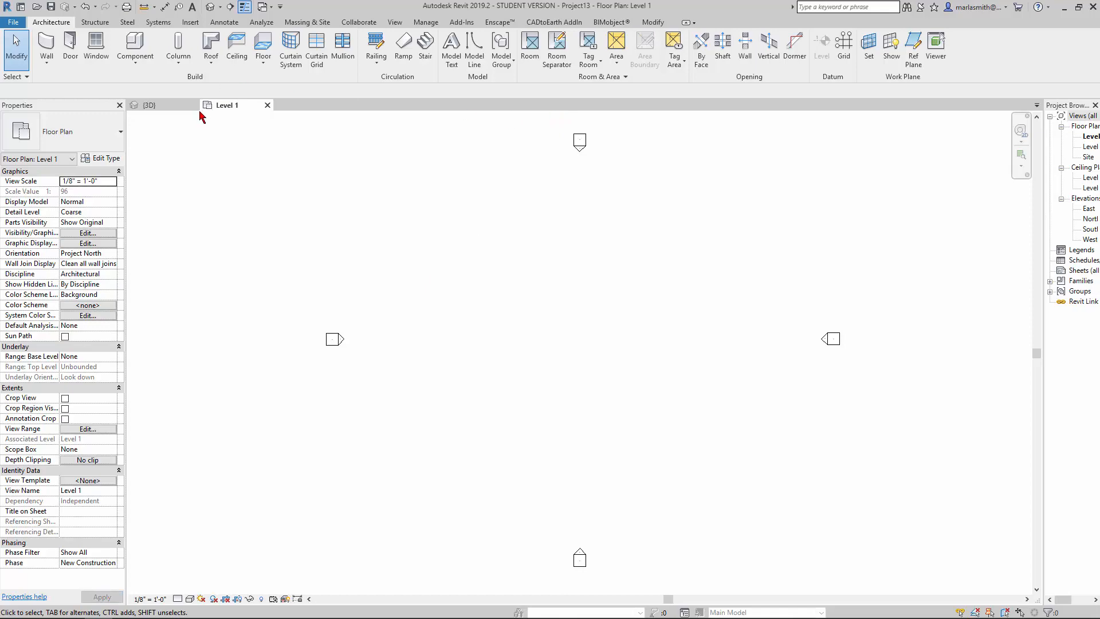
# Load the mass family into the new project and place one instance on Level 1 between the elevation markers.
pyautogui.click(191, 108)
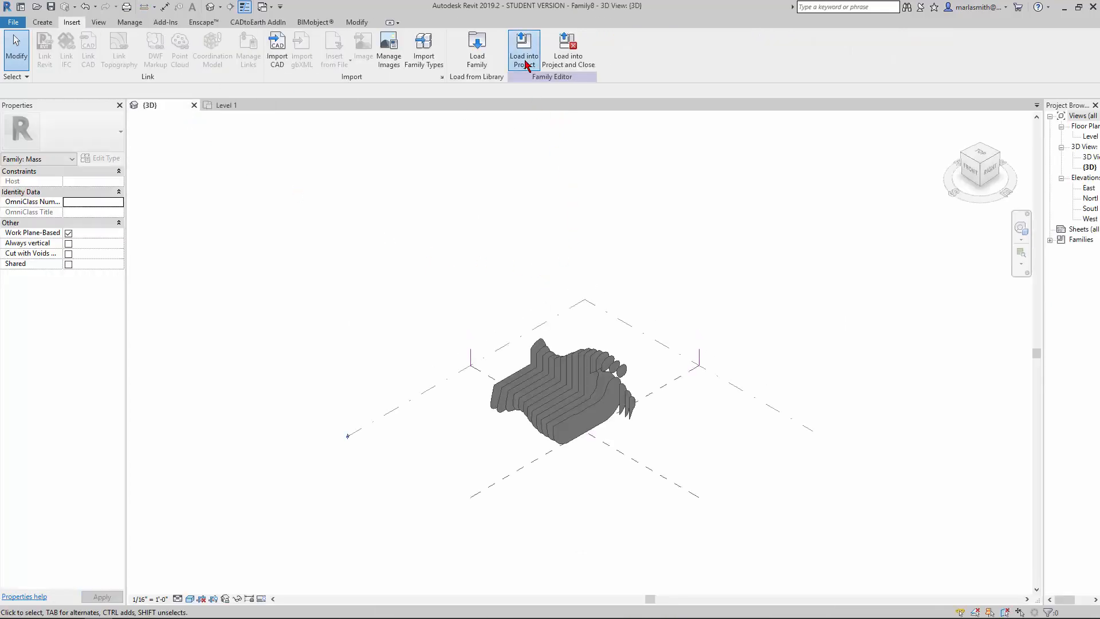
pyautogui.click(525, 60)
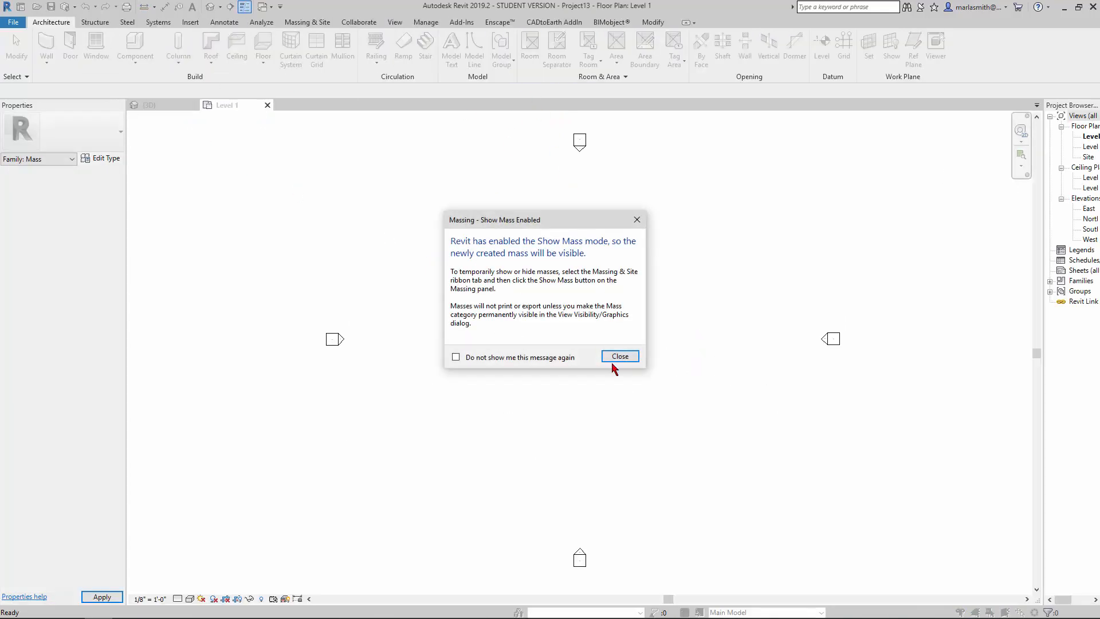
pyautogui.click(613, 362)
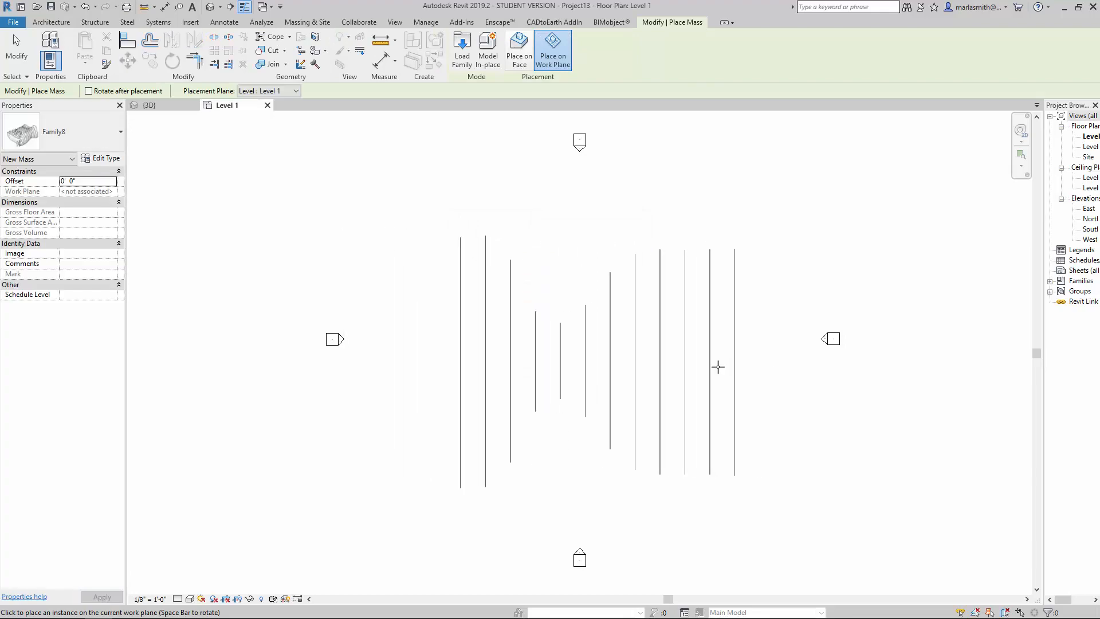
pyautogui.click(717, 366)
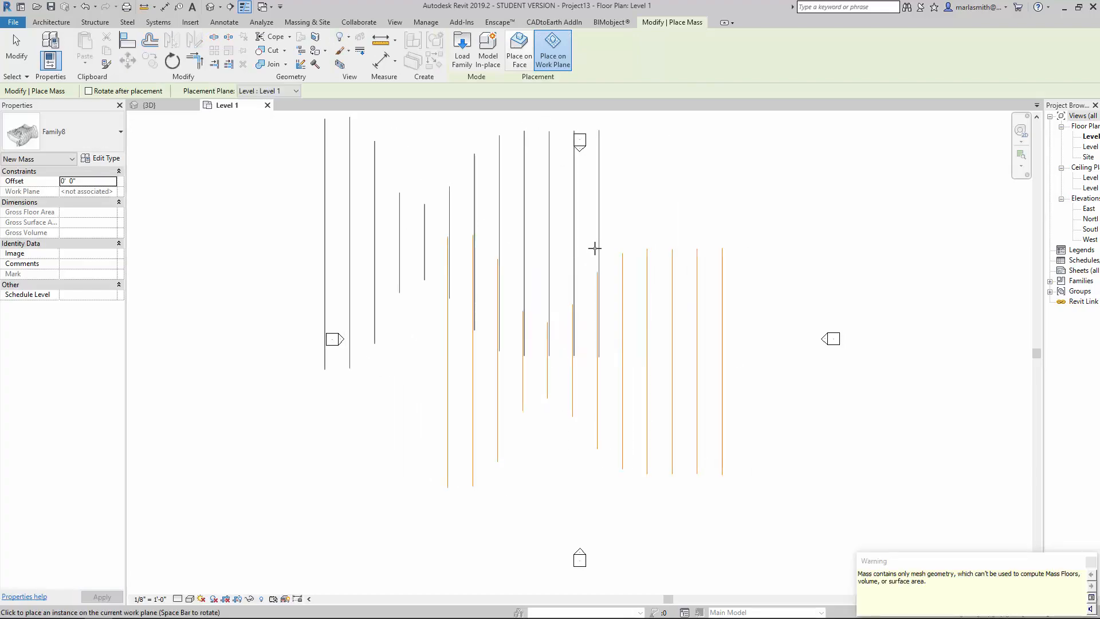
pyautogui.press('Escape')
pyautogui.press('Escape')
pyautogui.click(1091, 562)
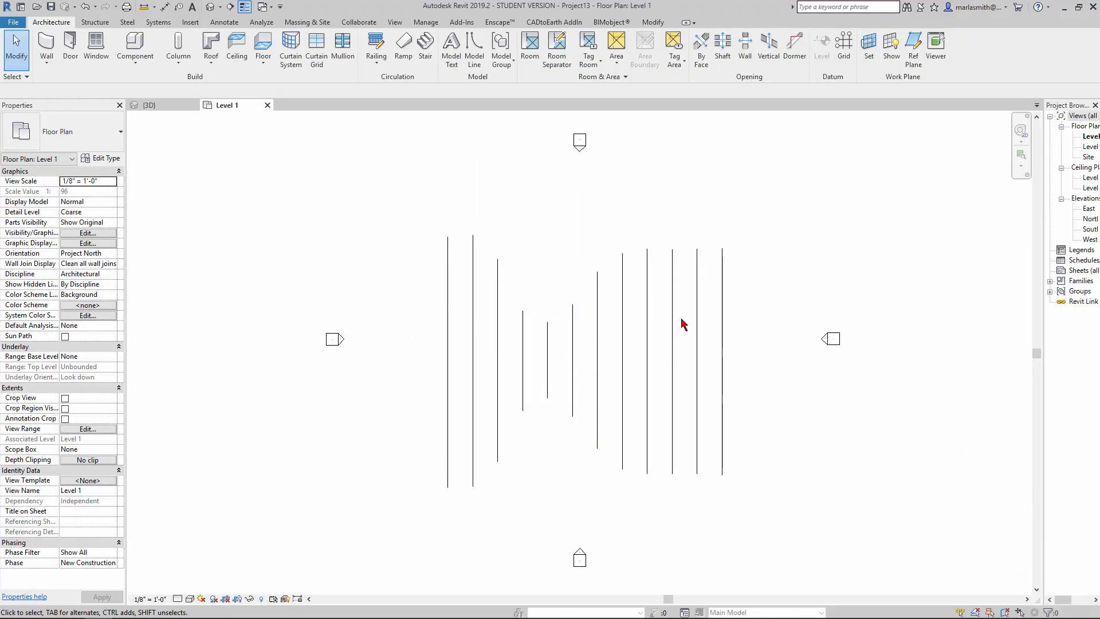
# In the default 3D view, create Generic - 8" walls by face on the first, third and fourth contours from the rear of the mass.
pyautogui.click(212, 8)
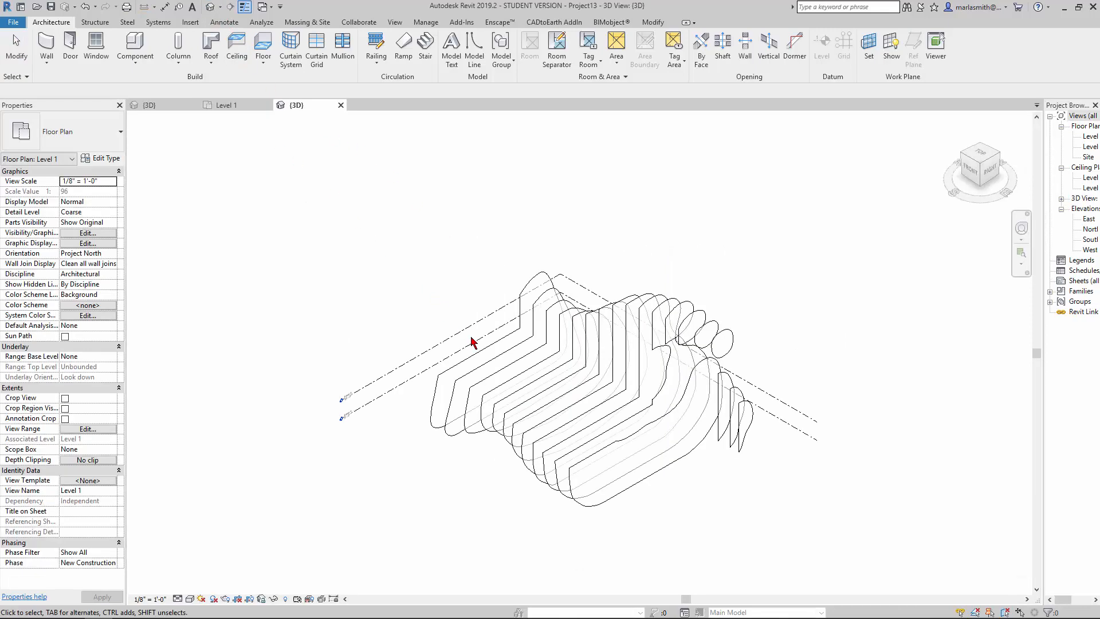
pyautogui.click(47, 58)
pyautogui.click(71, 129)
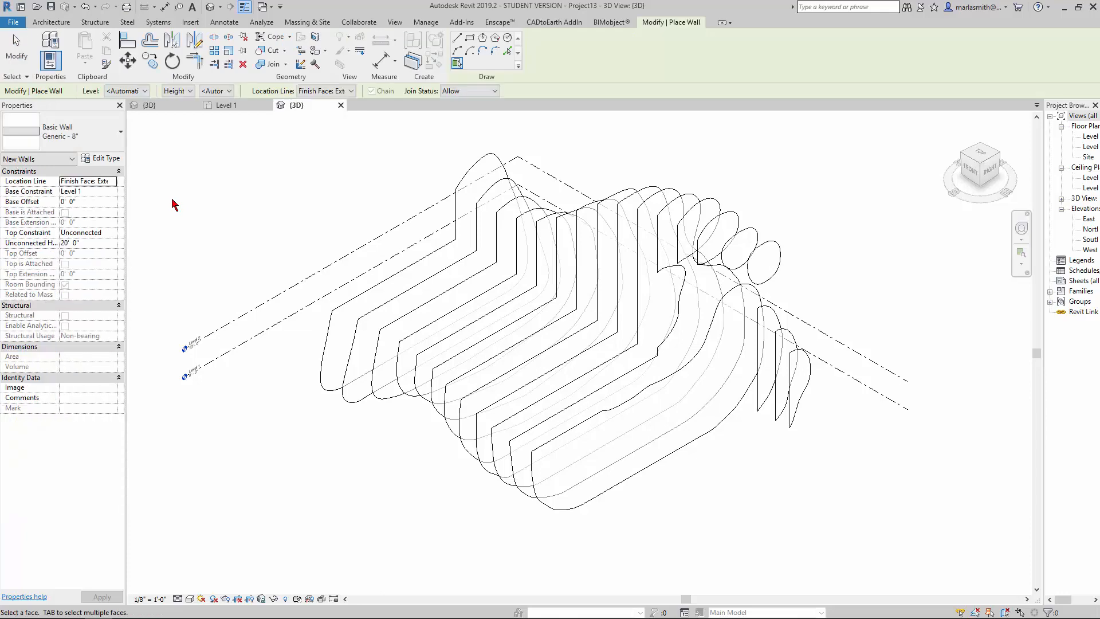
pyautogui.click(372, 297)
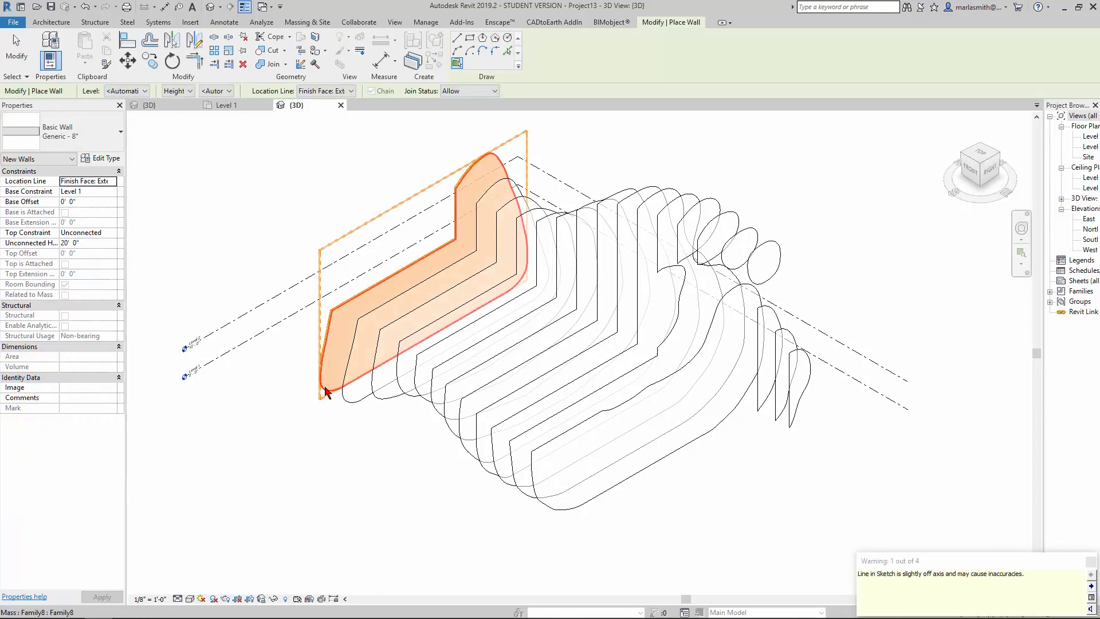
pyautogui.click(385, 405)
pyautogui.click(417, 404)
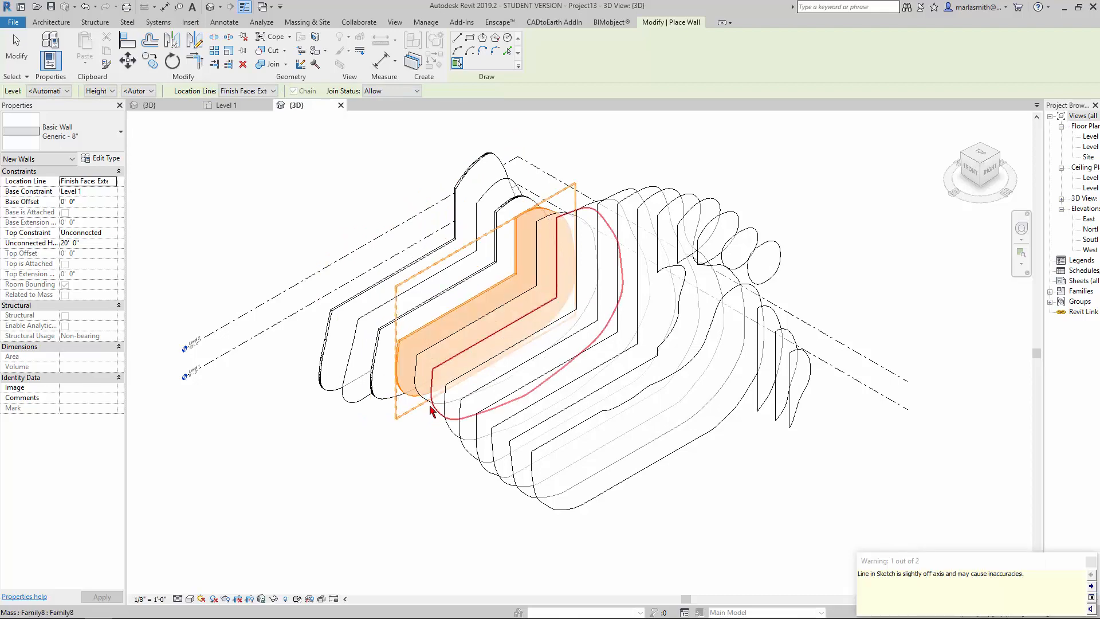
# Add walls by face to the remaining large contour faces, working from the middle of the mass to the frontmost one.
pyautogui.scroll(3, 419, 399)
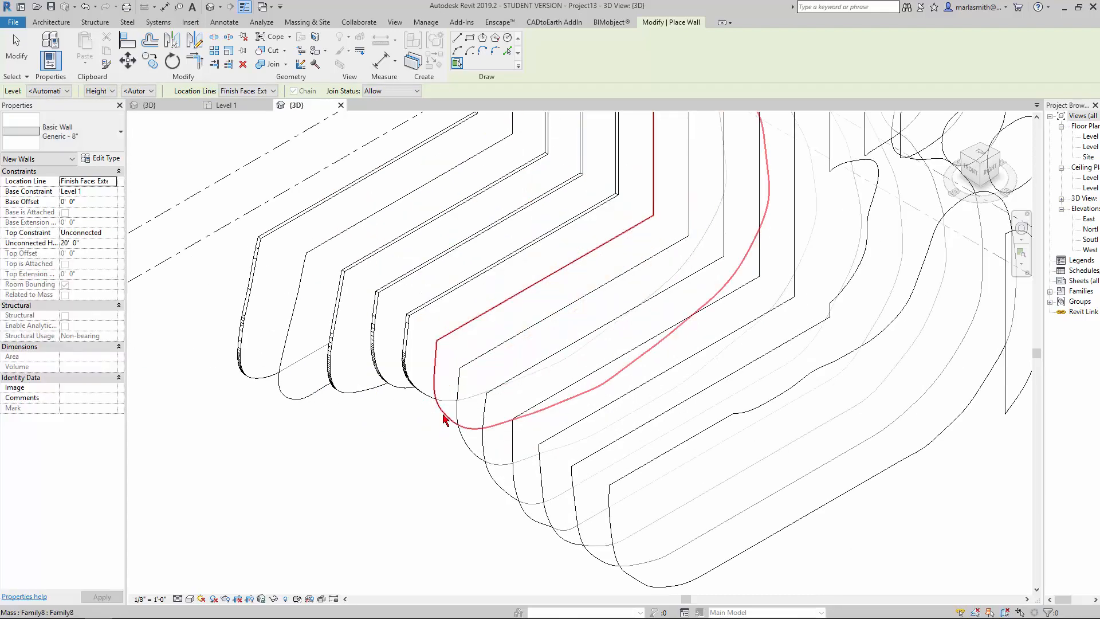
pyautogui.click(450, 436)
pyautogui.click(496, 494)
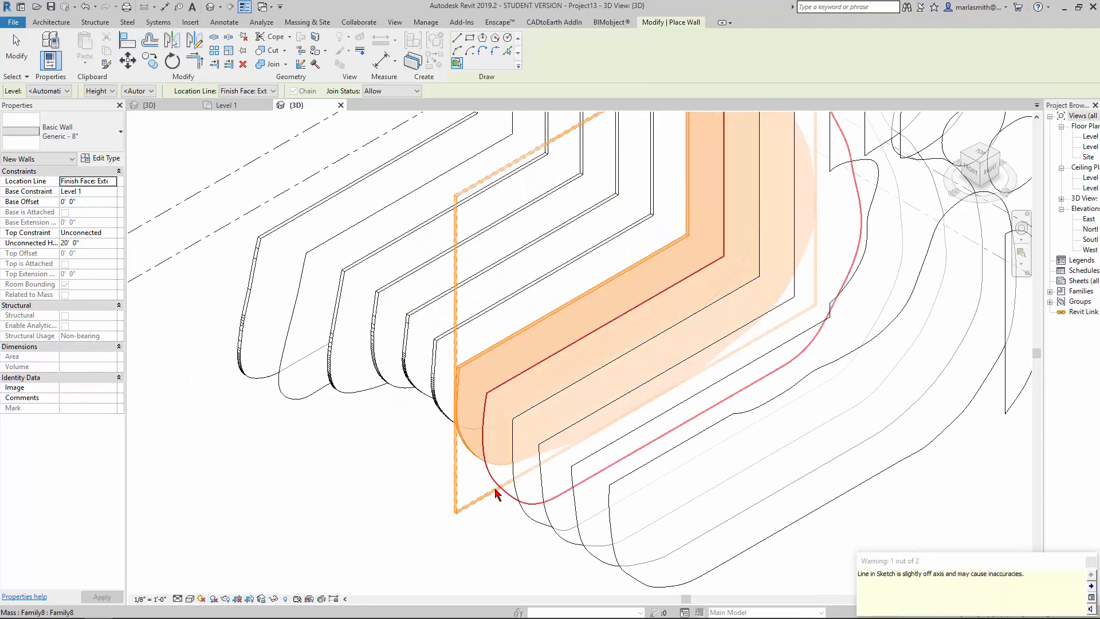
pyautogui.click(523, 519)
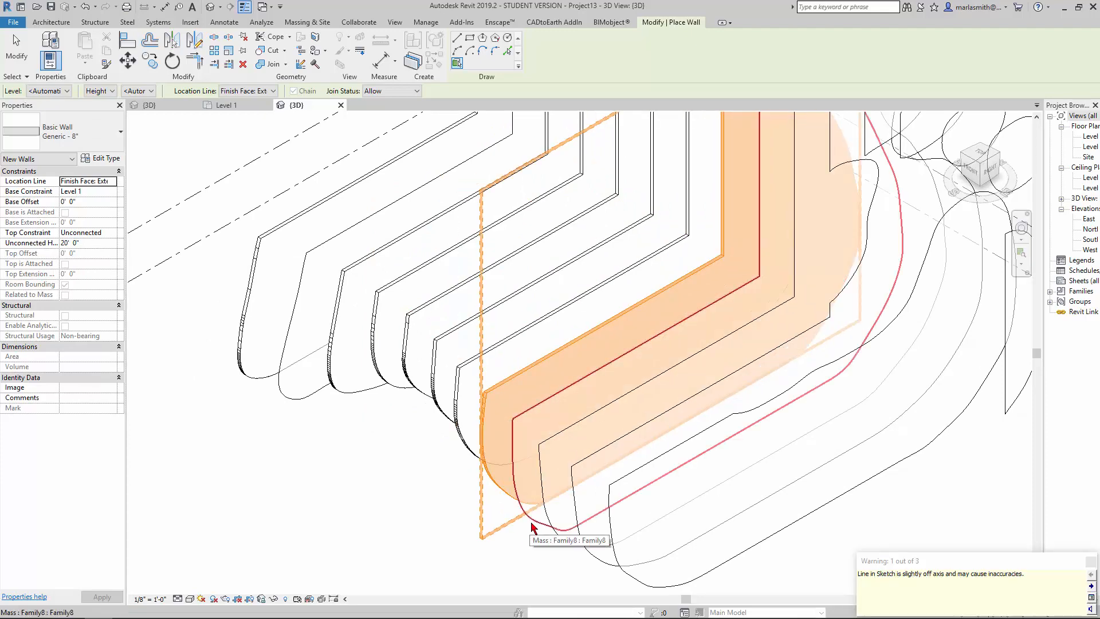
pyautogui.click(547, 537)
pyautogui.click(596, 568)
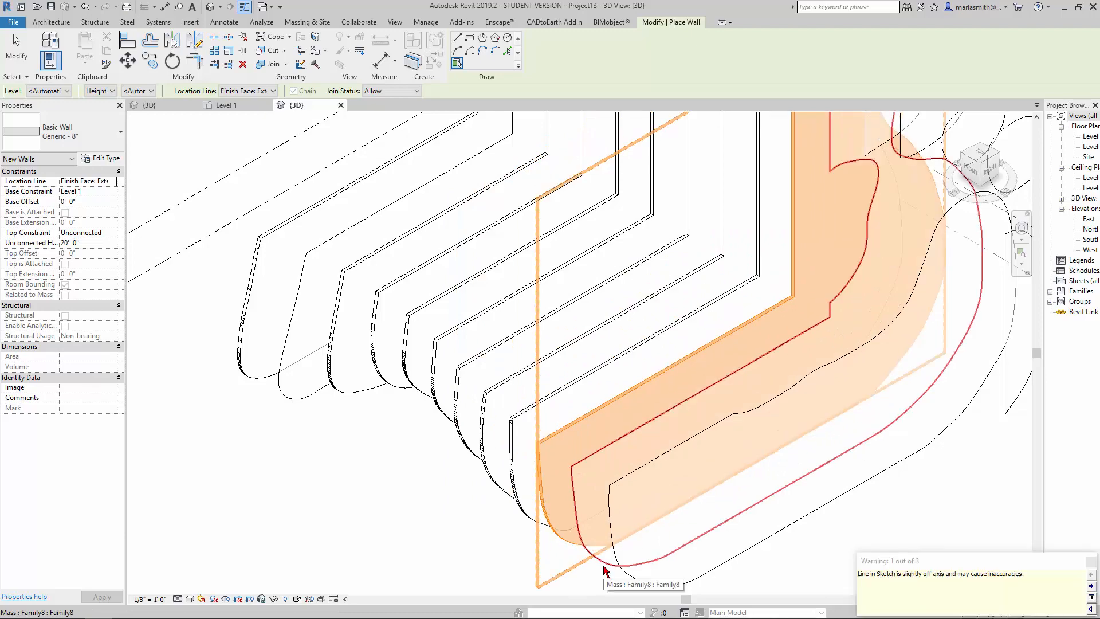
pyautogui.click(633, 581)
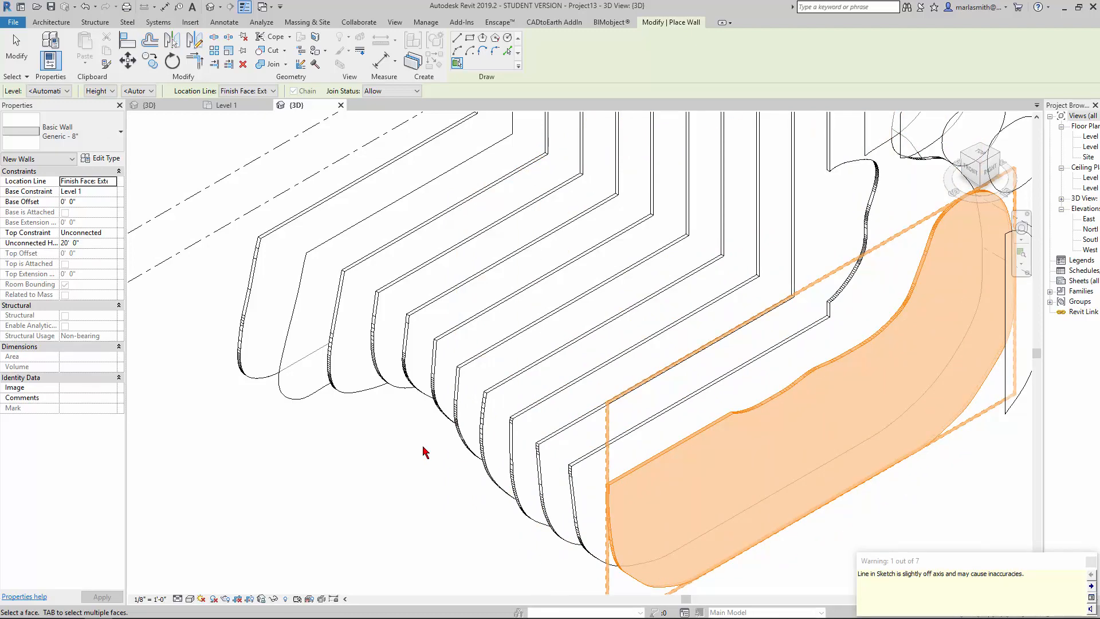
# Add walls by face to the four small upper finger contours and the three small contours beyond the front face.
pyautogui.scroll(-2, 421, 446)
pyautogui.scroll(2, 717, 222)
pyautogui.click(713, 226)
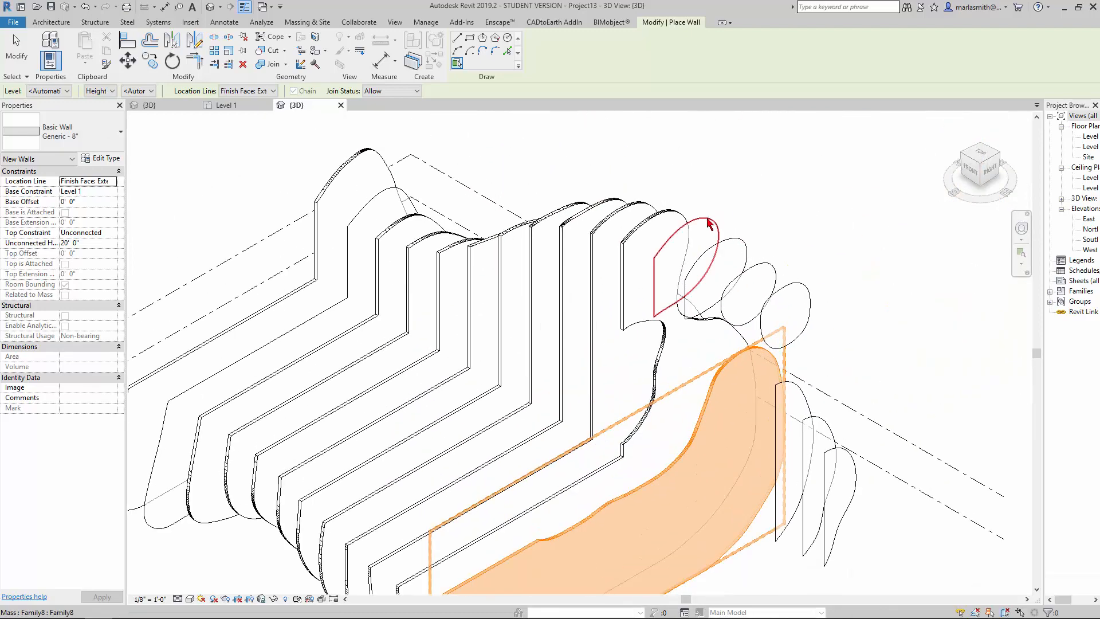
pyautogui.click(741, 249)
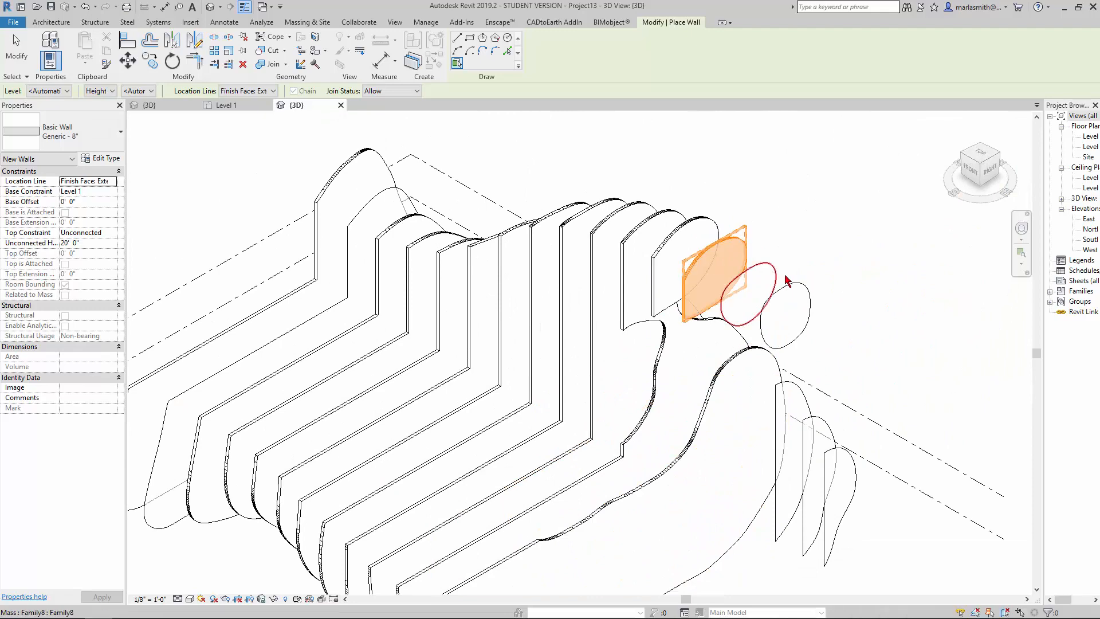
pyautogui.click(768, 275)
pyautogui.click(794, 310)
pyautogui.click(800, 410)
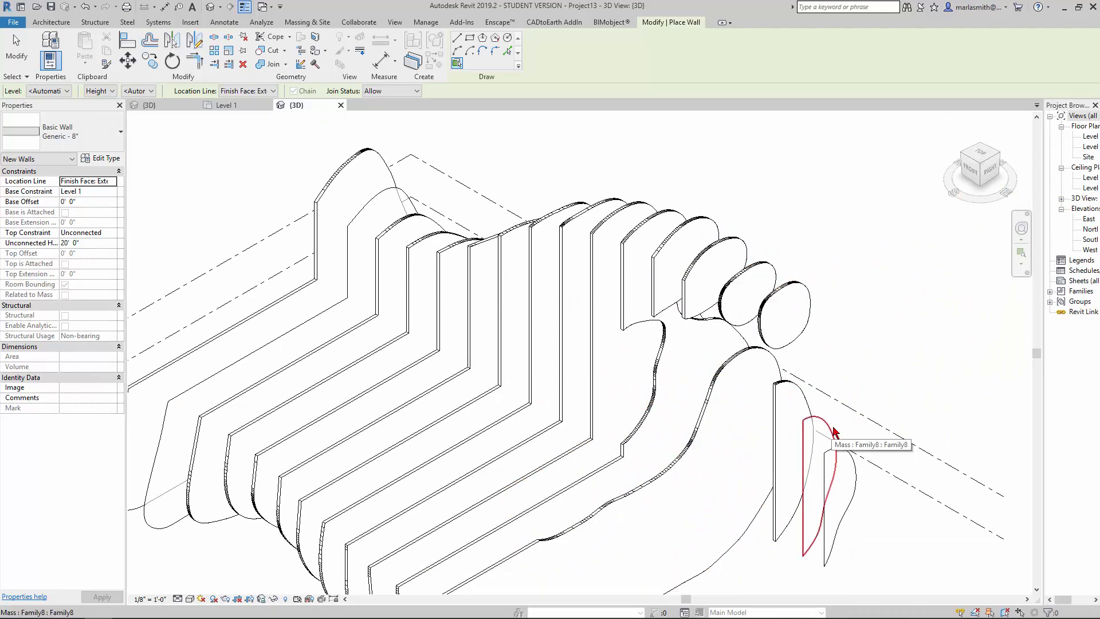
pyautogui.click(850, 465)
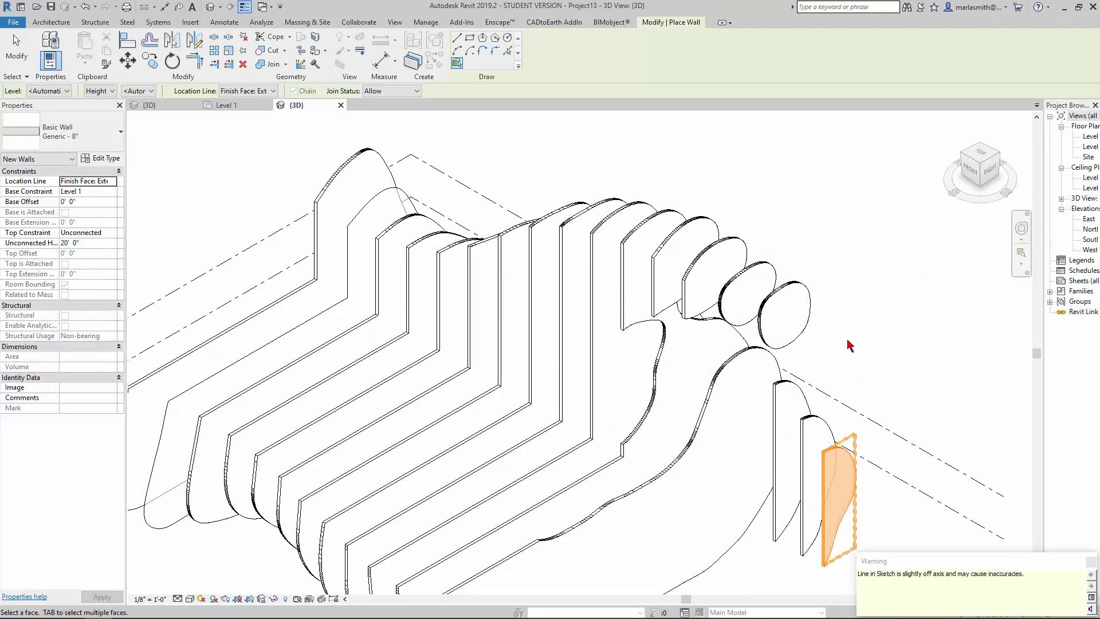
# Finish placing walls by face and change the large frontmost contour wall to the Exterior - Brick on CMU type.
pyautogui.scroll(-2, 847, 342)
pyautogui.press('Escape')
pyautogui.press('Escape')
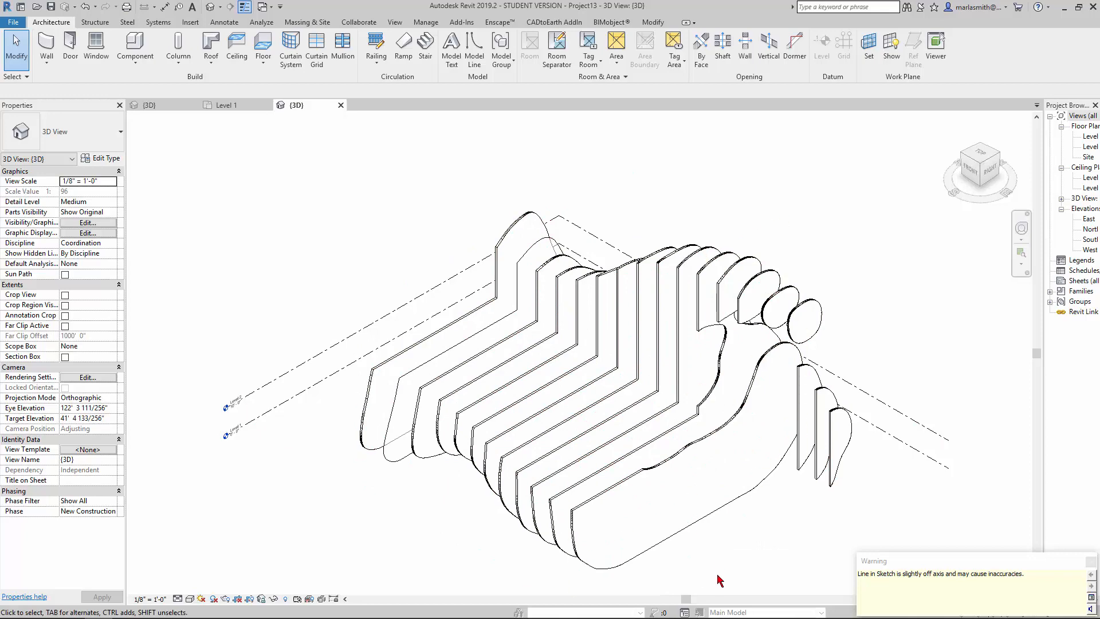
pyautogui.click(688, 540)
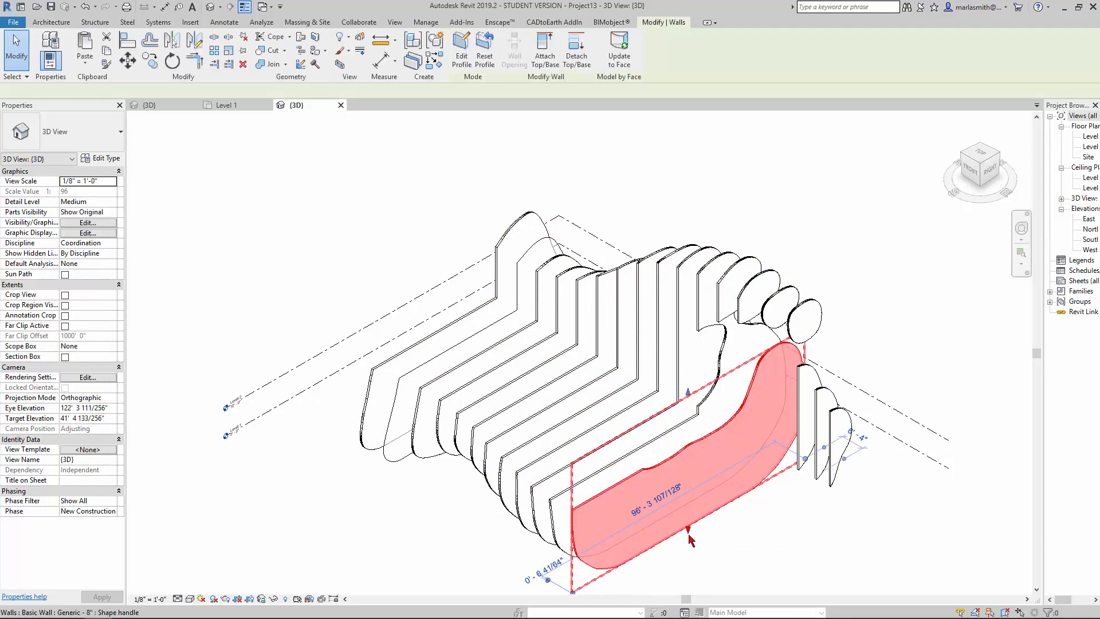
pyautogui.click(78, 145)
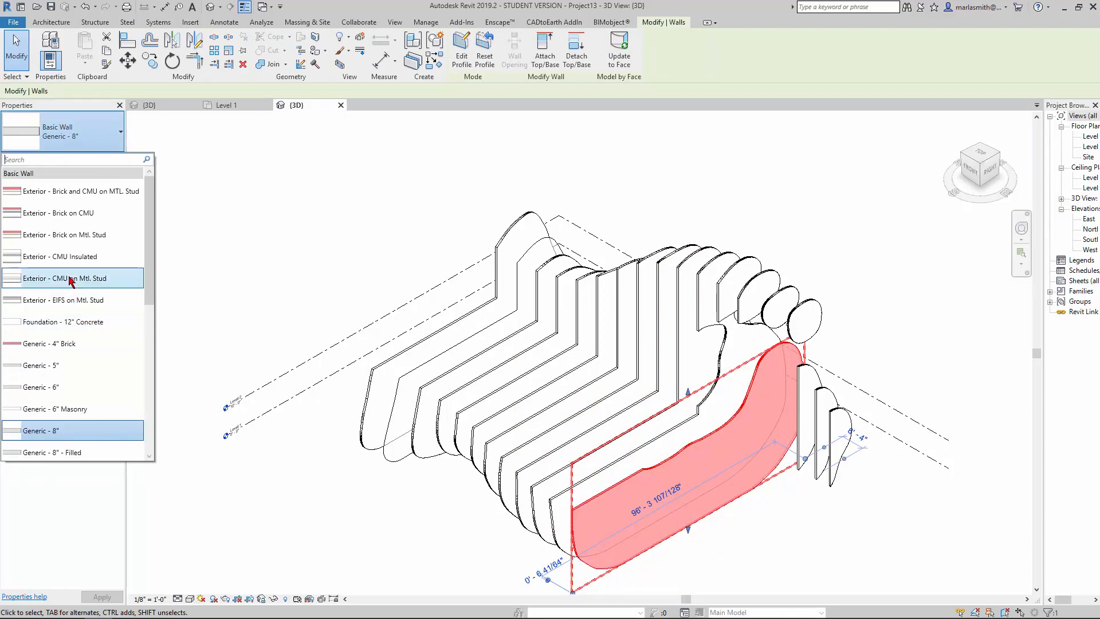
pyautogui.click(72, 217)
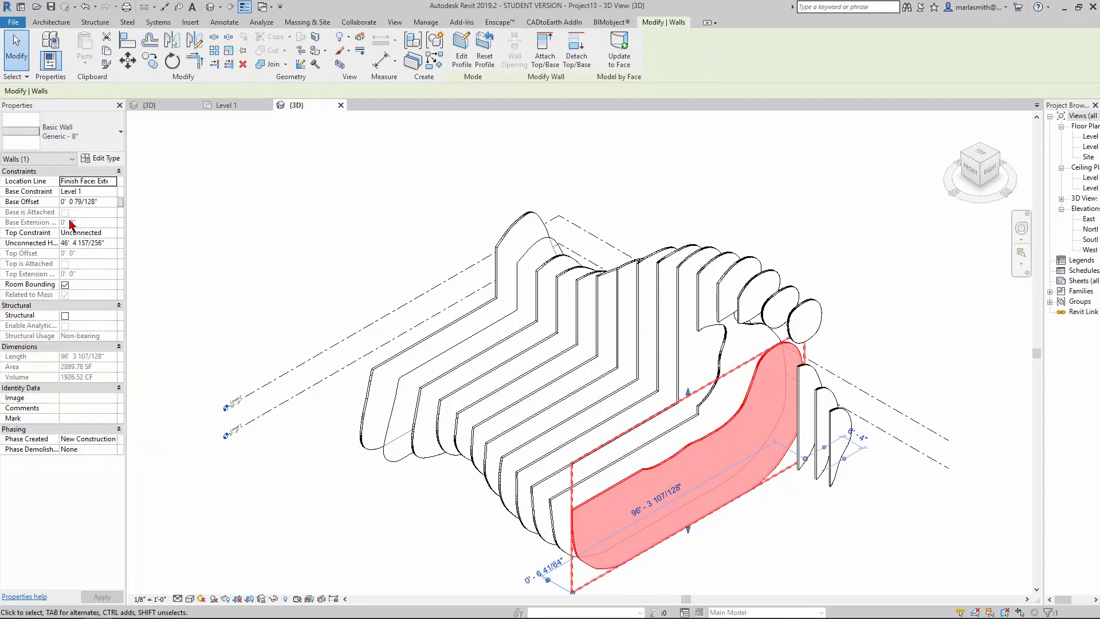
# Open the Level 1 floor plan at Medium detail and inspect the layers of the brick wall.
pyautogui.doubleClick(1091, 141)
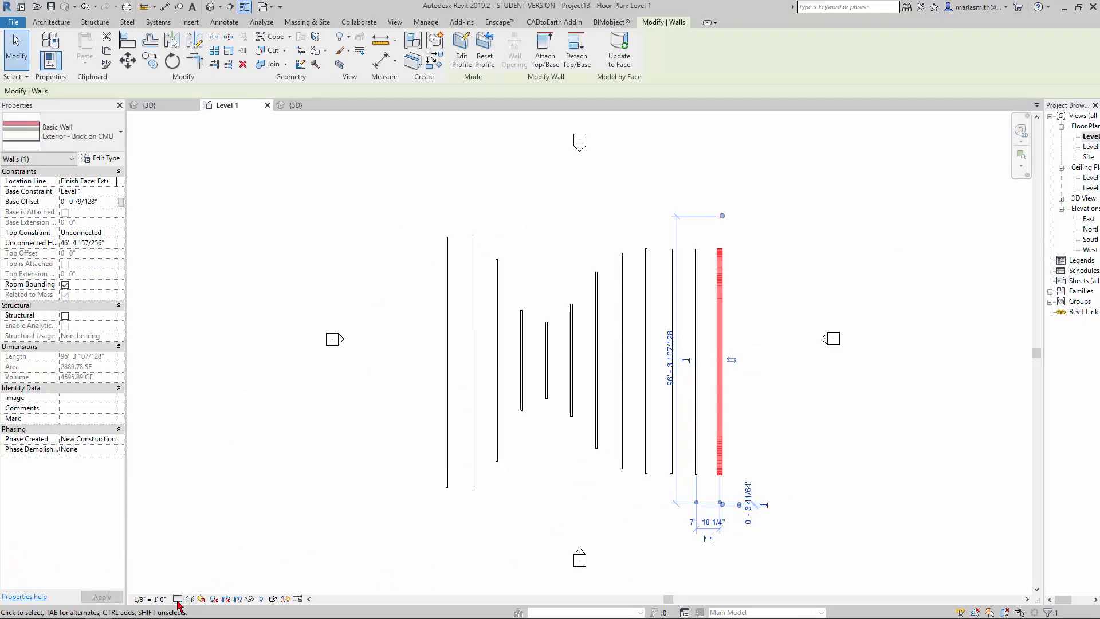
pyautogui.click(177, 600)
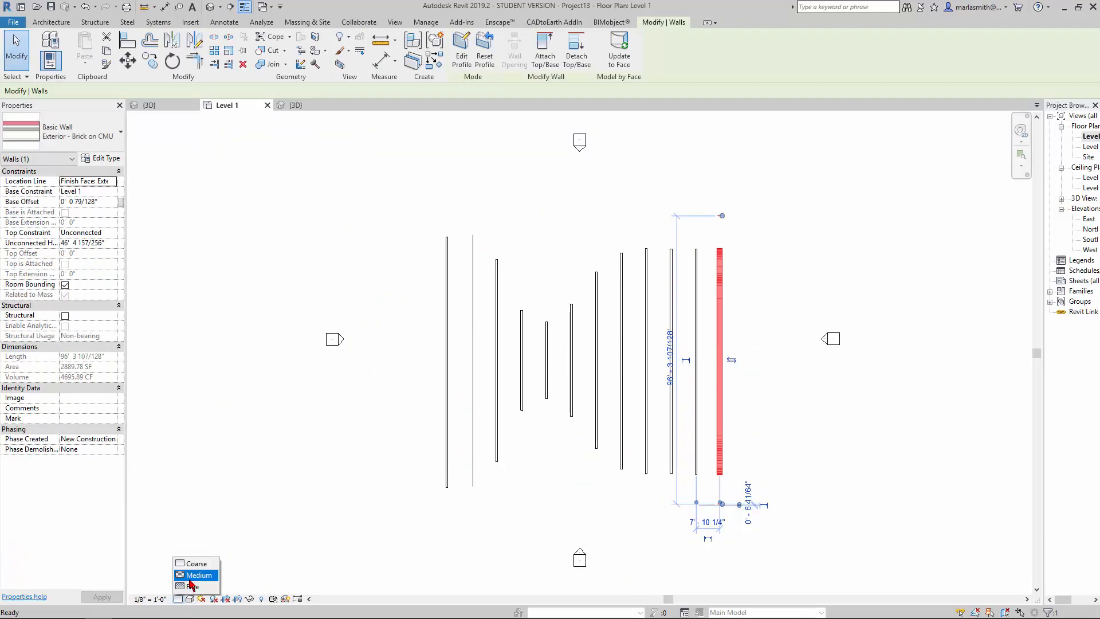
pyautogui.click(839, 445)
pyautogui.scroll(5, 779, 459)
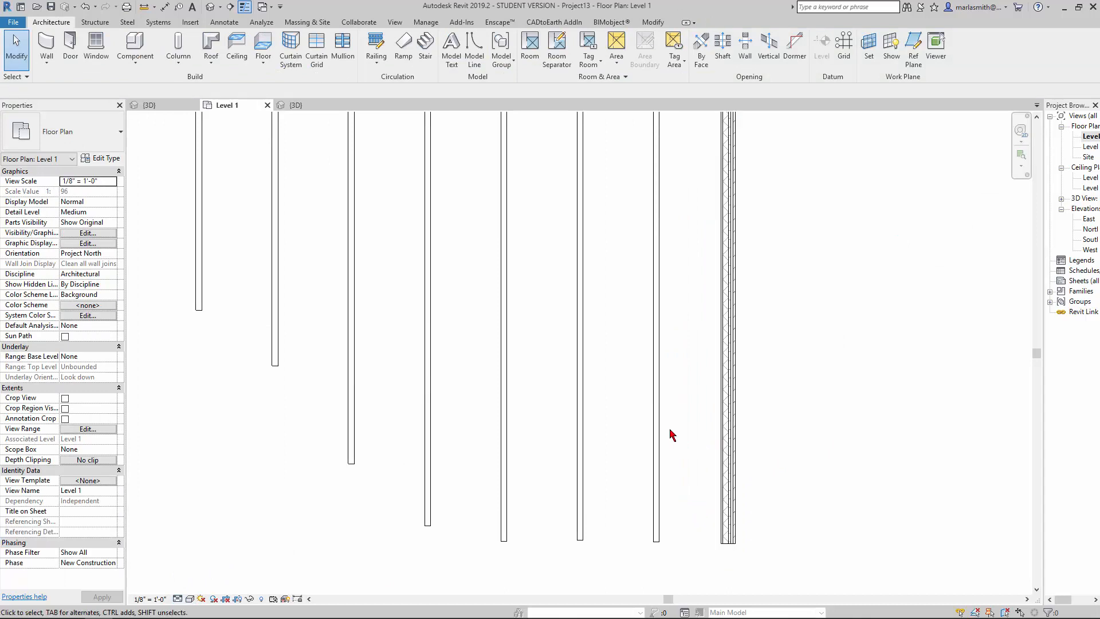
# Place two Fixed 36" x 48" windows about 11'-6" apart in the Exterior - Brick on CMU wall.
pyautogui.press('w')
pyautogui.press('n')
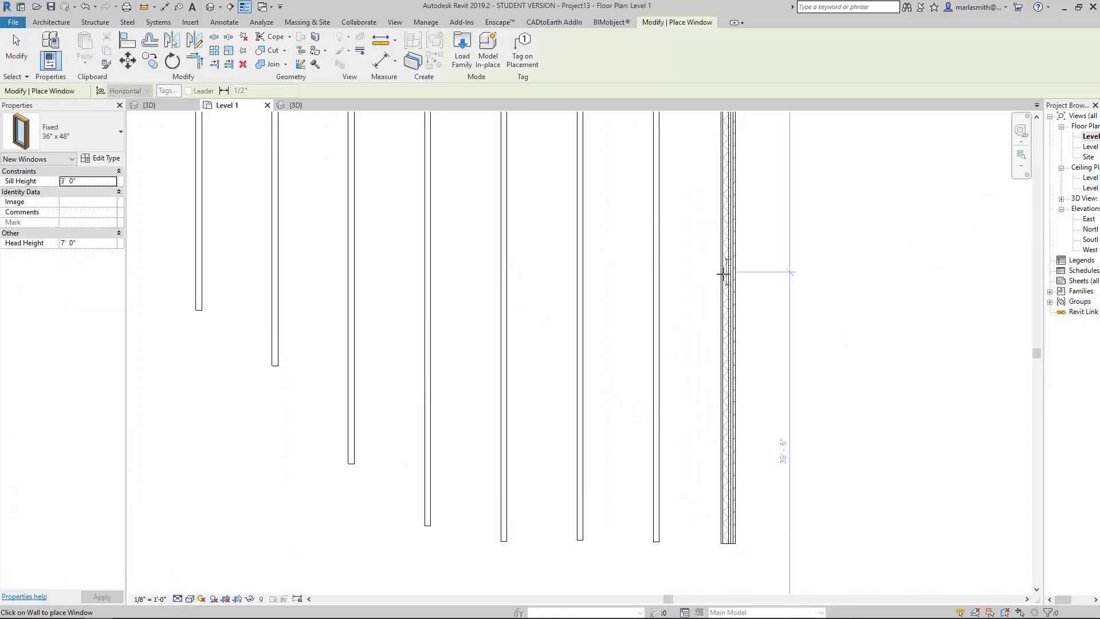
pyautogui.click(736, 377)
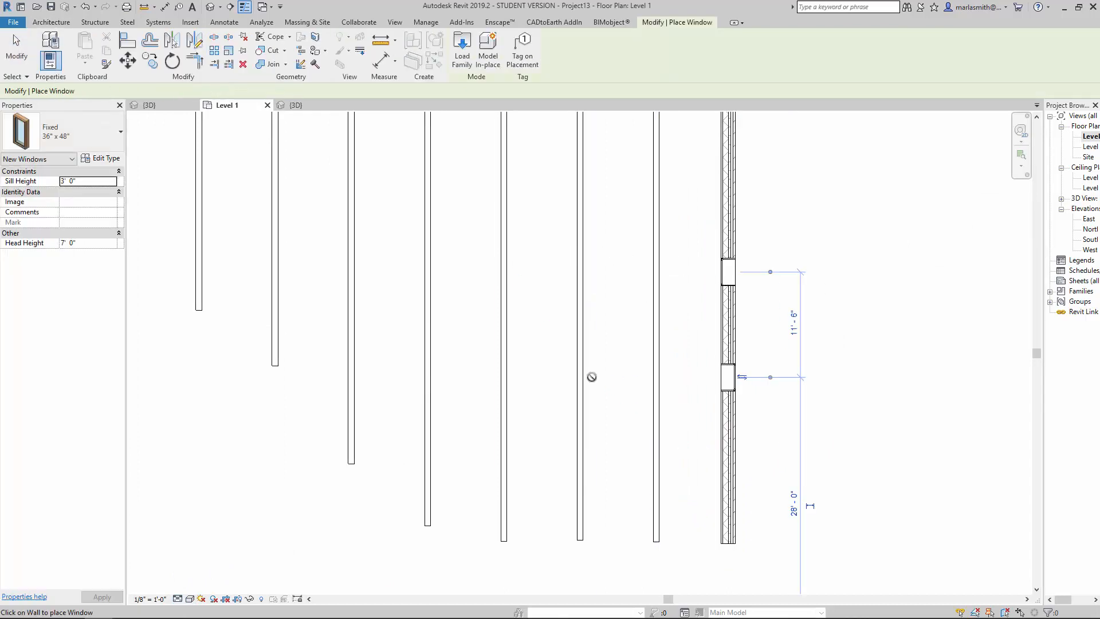
pyautogui.press('Escape')
pyautogui.press('Escape')
pyautogui.scroll(-4, 378, 381)
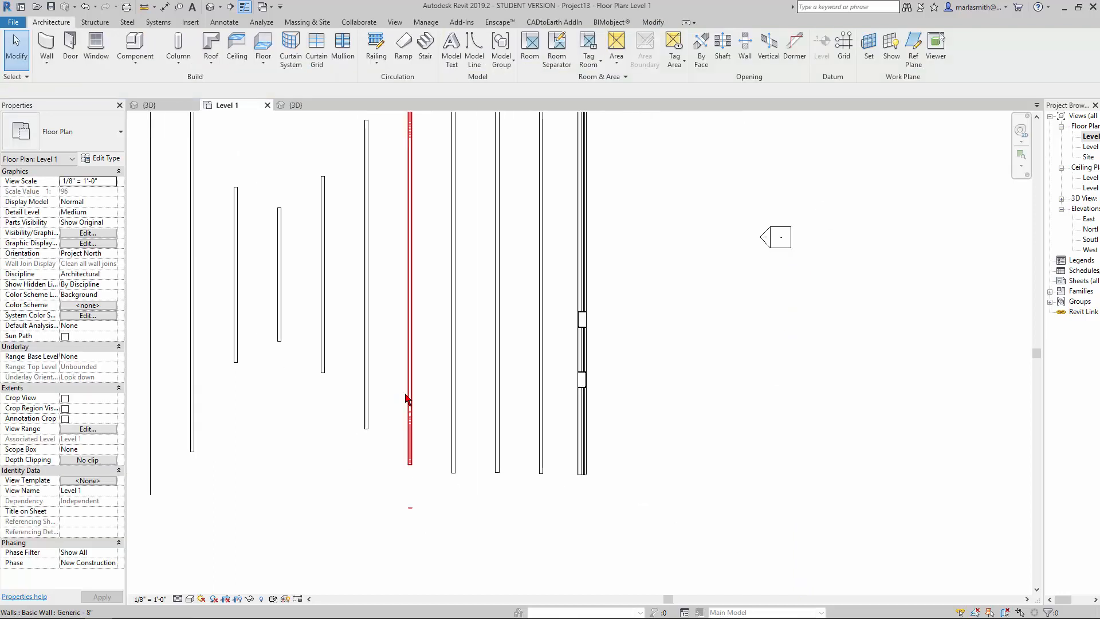